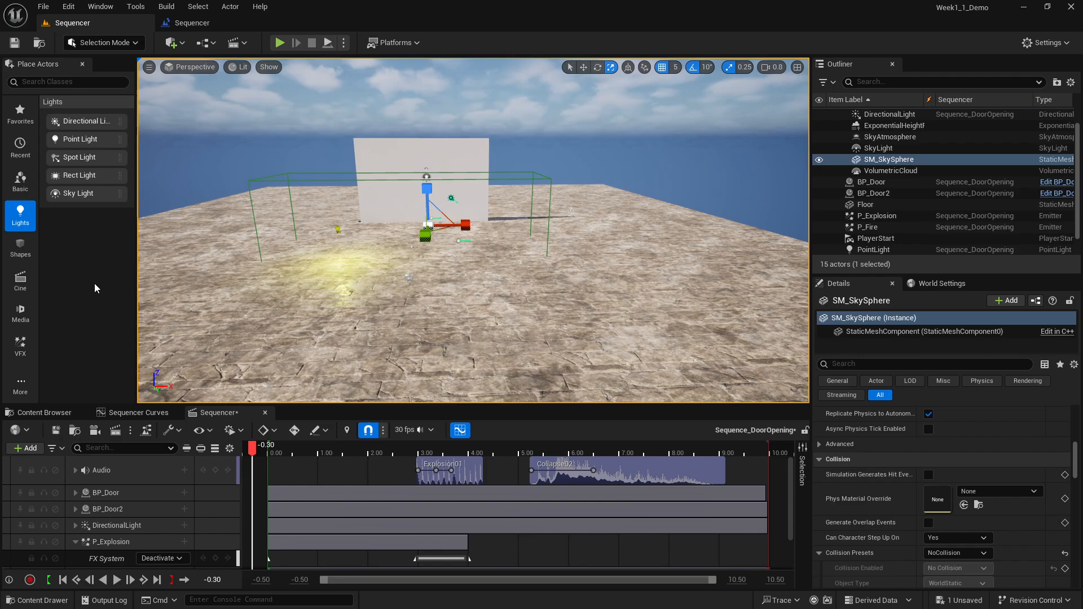
Step: Place a Camera Rig Rail actor on the stone floor, in front of and to the left of the doors
{"action": "left_click", "coordinate": [21, 181]}
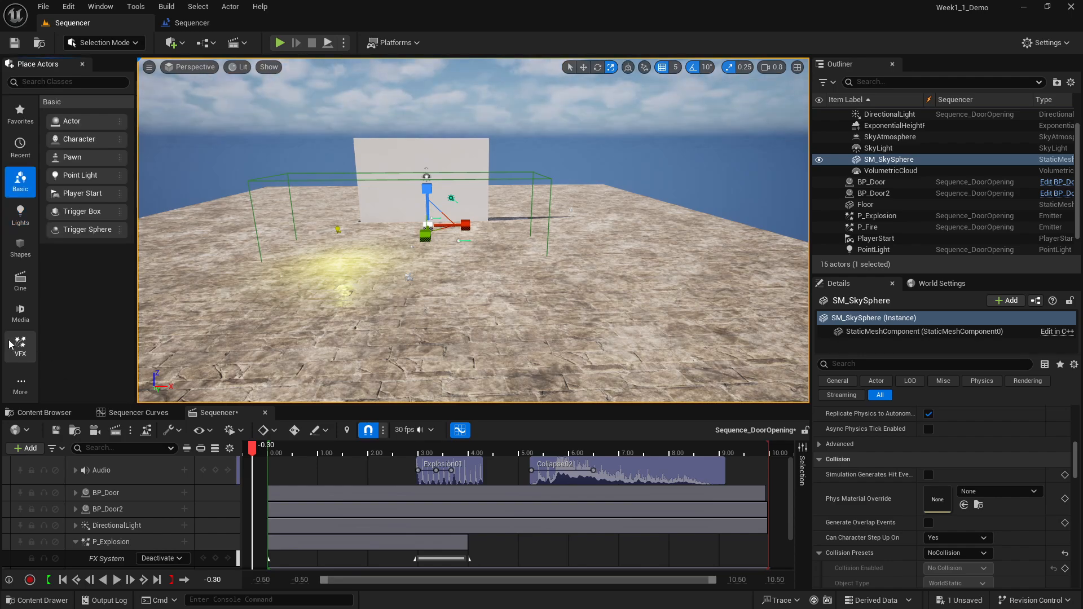
{"action": "left_click", "coordinate": [19, 286]}
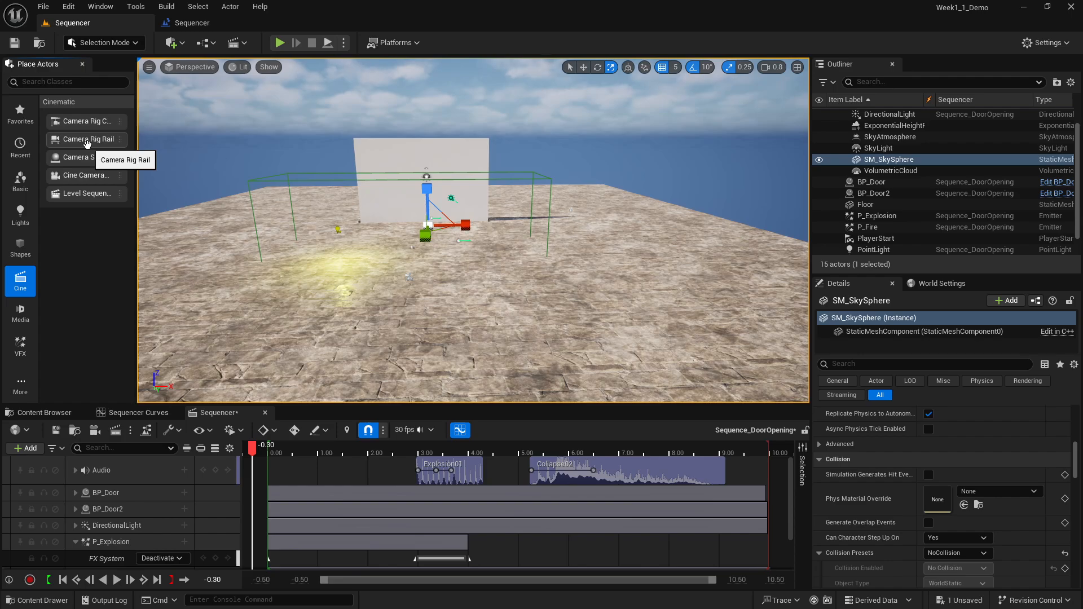
{"action": "left_click_drag", "start_coordinate": [87, 143], "coordinate": [240, 294]}
{"action": "right_click_drag", "start_coordinate": [250, 279], "coordinate": [246, 263]}
{"action": "key", "text": "w"}
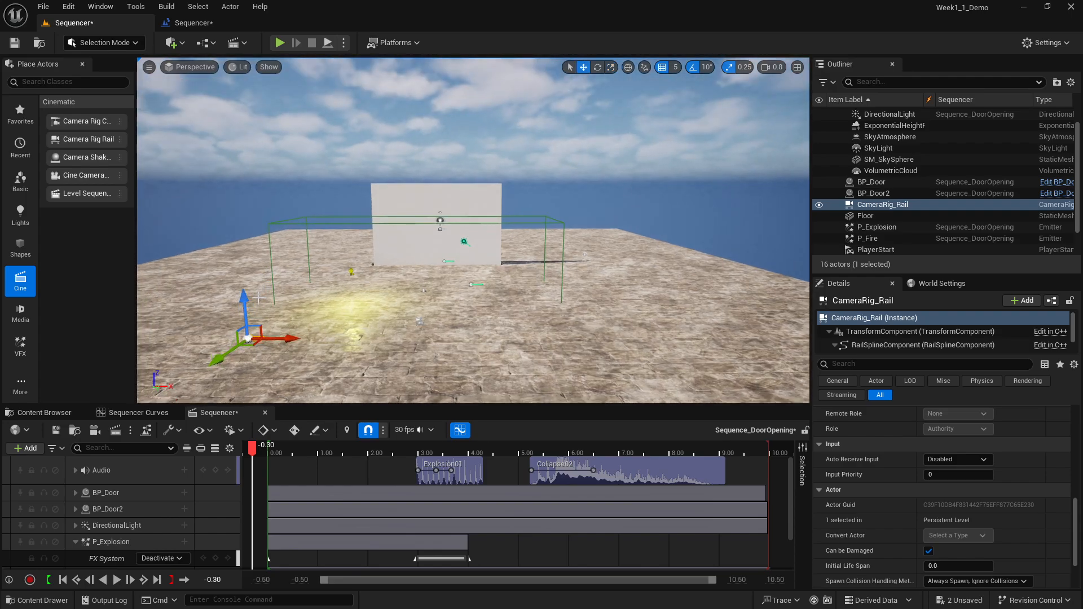
Step: Adjust the camera rail's height so it floats above the floor at about Z 710
{"action": "left_click_drag", "start_coordinate": [244, 302], "coordinate": [235, 184]}
{"action": "key", "text": "f"}
{"action": "left_click_drag", "start_coordinate": [425, 195], "coordinate": [502, 265], "text": "alt"}
{"action": "scroll", "coordinate": [501, 266], "scroll_direction": "down", "scroll_amount": 10}
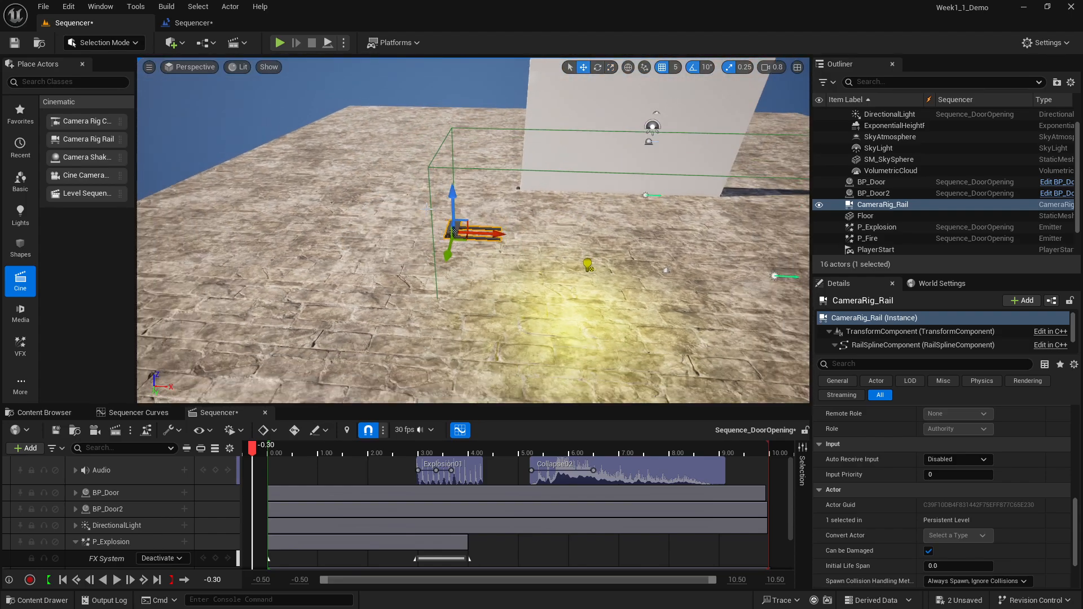
{"action": "scroll", "coordinate": [501, 265], "scroll_direction": "up", "scroll_amount": 1}
{"action": "scroll", "coordinate": [501, 265], "scroll_direction": "up", "scroll_amount": 3}
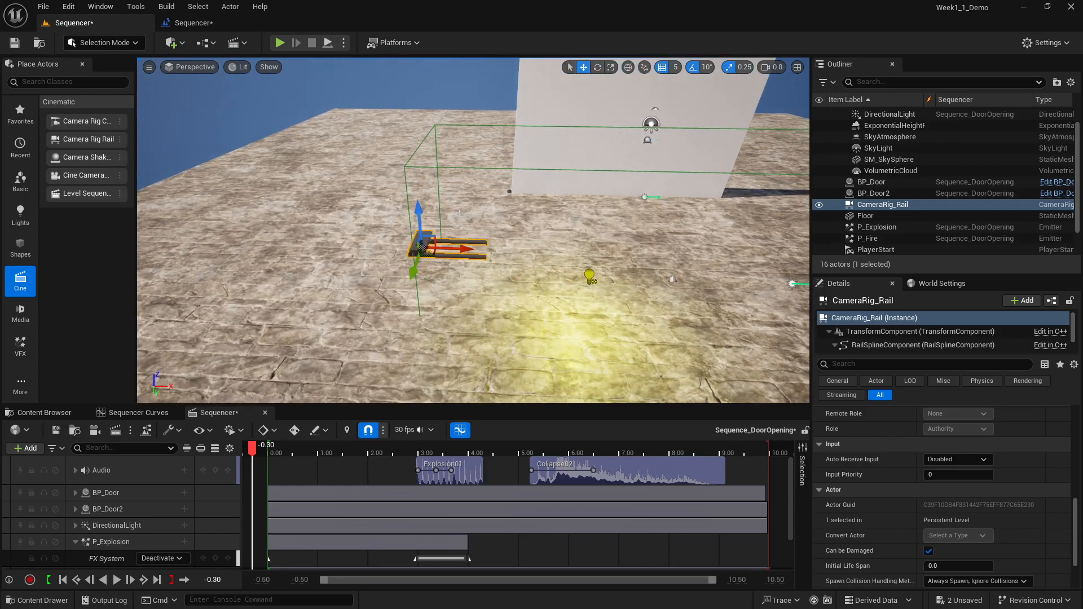
{"action": "scroll", "coordinate": [501, 265], "scroll_direction": "up", "scroll_amount": 2}
{"action": "left_click_drag", "start_coordinate": [436, 216], "coordinate": [440, 268]}
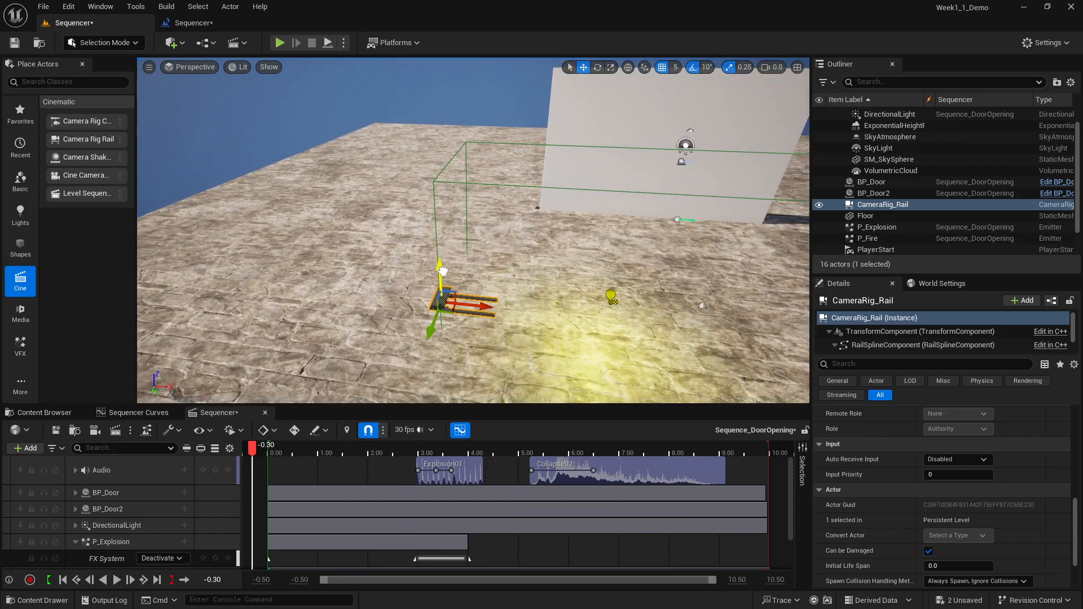
{"action": "right_click_drag", "start_coordinate": [439, 267], "coordinate": [479, 267]}
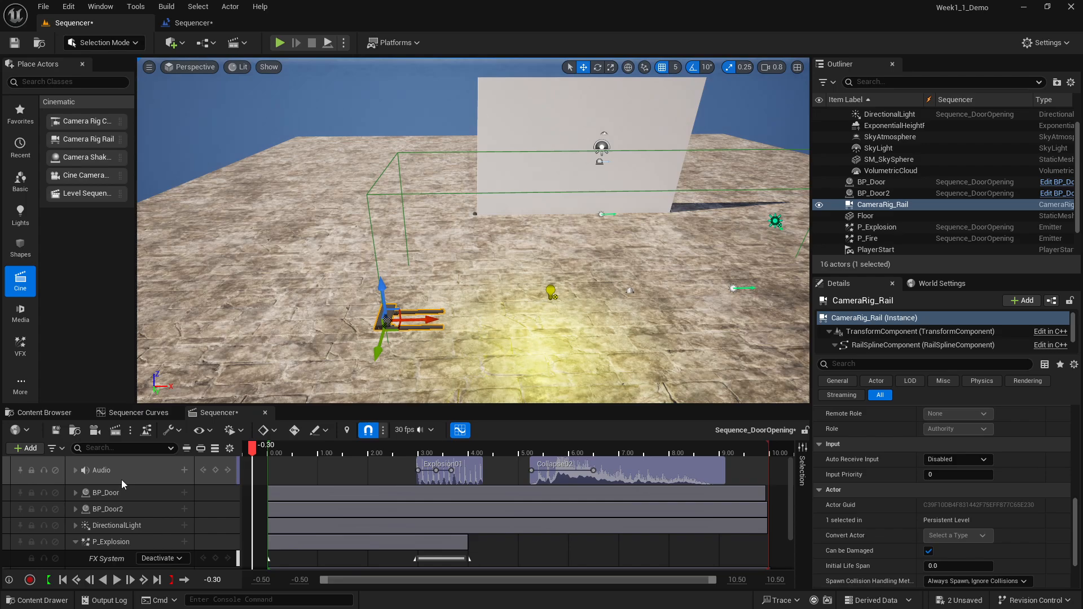
Step: Delete the DirectionalLight, P_Explosion, P_Fire and PointLight tracks from the door-opening sequence
{"action": "scroll", "coordinate": [116, 514], "scroll_direction": "down", "scroll_amount": 1}
{"action": "left_click", "coordinate": [118, 512]}
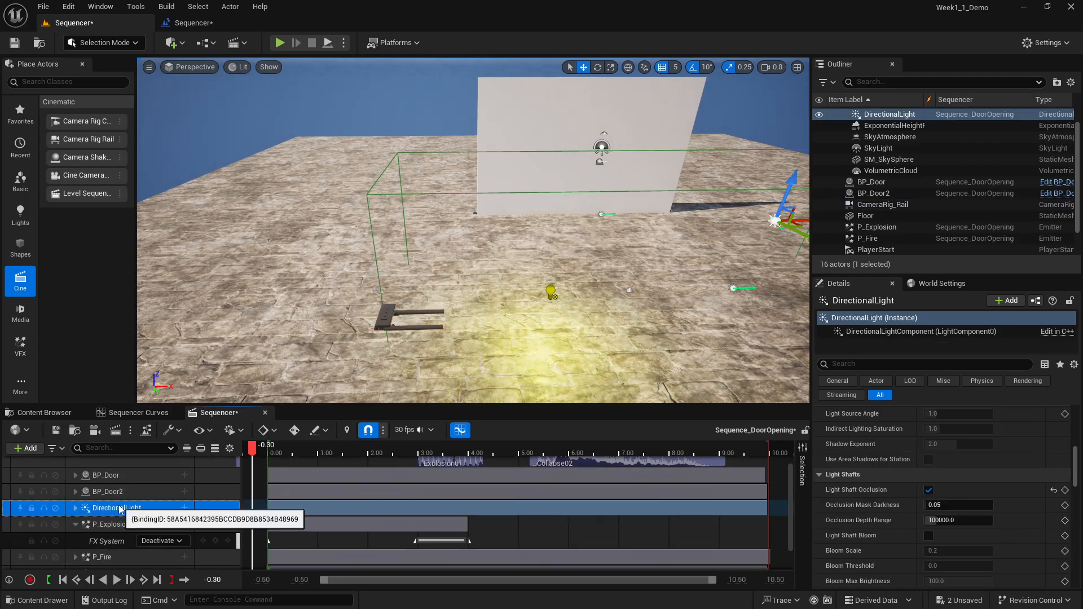
{"action": "key", "text": "Delete"}
{"action": "left_click", "coordinate": [121, 509]}
{"action": "key", "text": "Delete"}
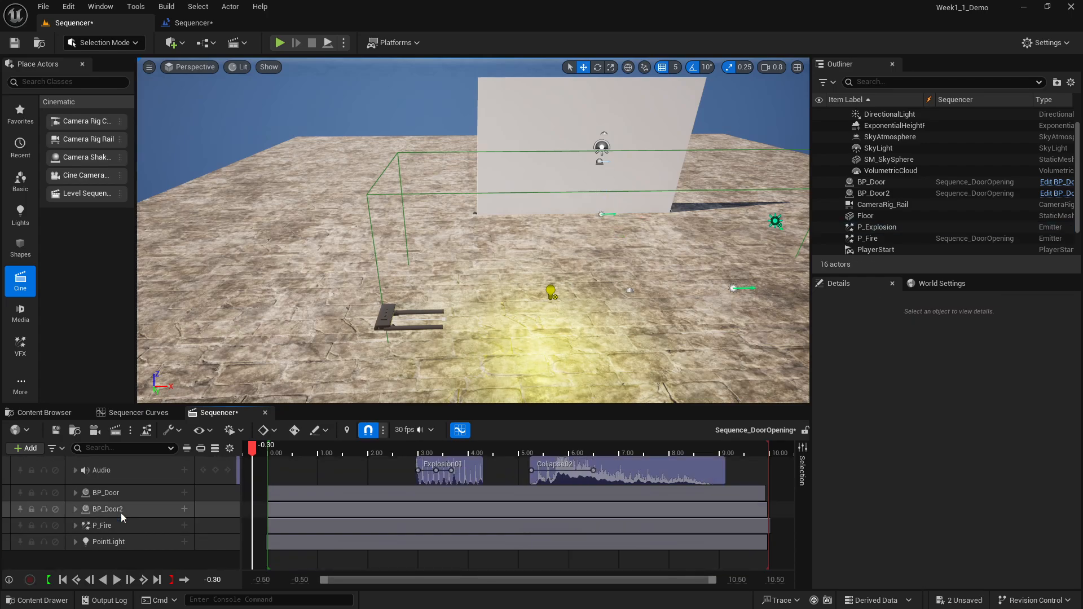
{"action": "left_click", "coordinate": [124, 525]}
{"action": "key", "text": "Delete"}
{"action": "left_click", "coordinate": [130, 529]}
{"action": "key", "text": "Delete"}
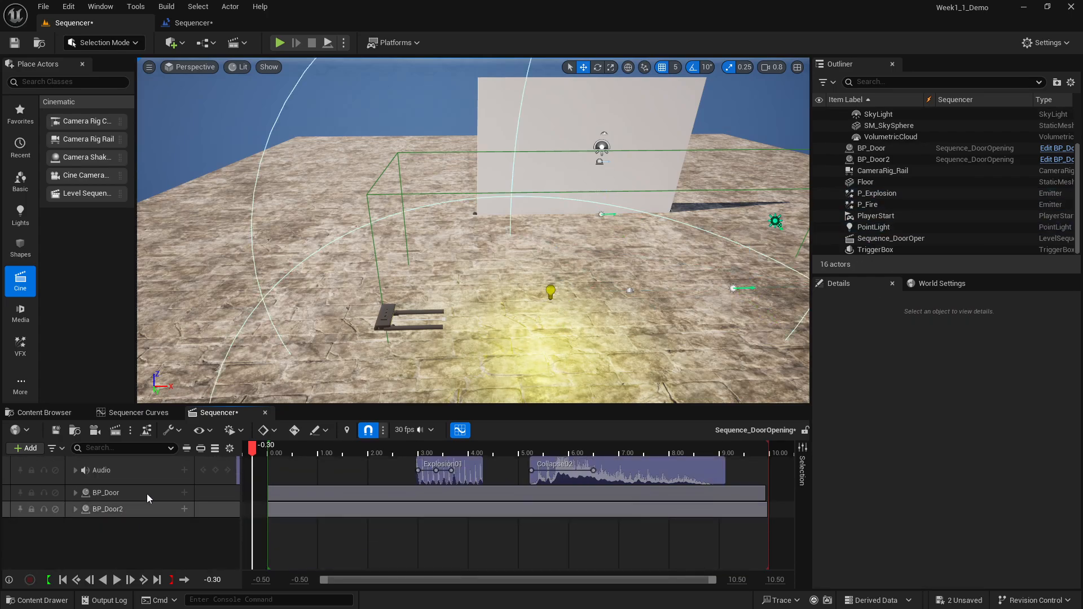
Step: Delete the yellow PointLight actor from the level and save the level
{"action": "right_click_drag", "start_coordinate": [533, 359], "coordinate": [538, 354]}
{"action": "left_click", "coordinate": [531, 353]}
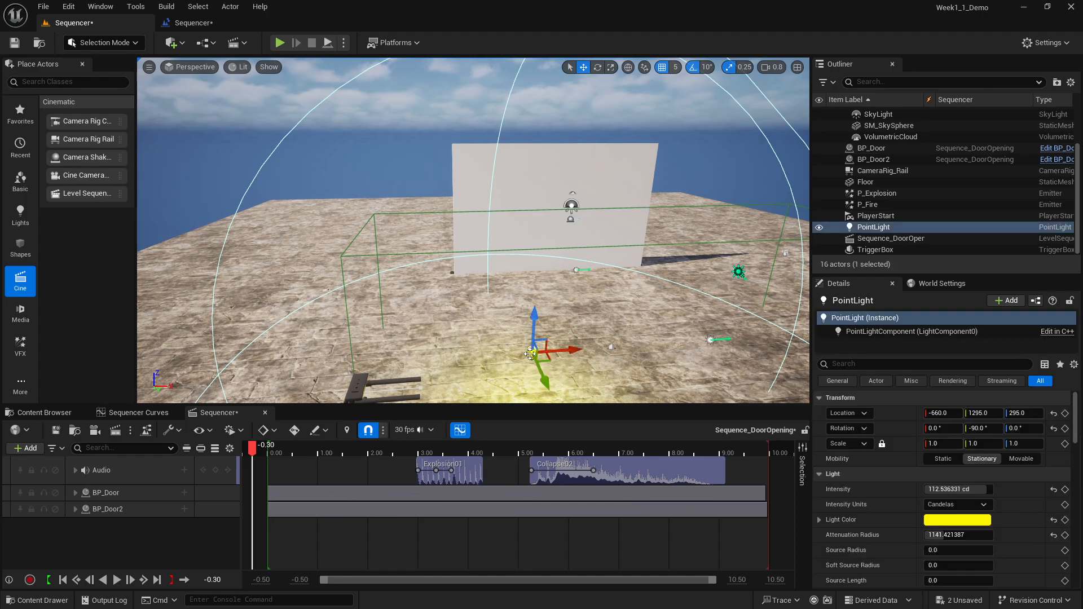
{"action": "key", "text": "Delete"}
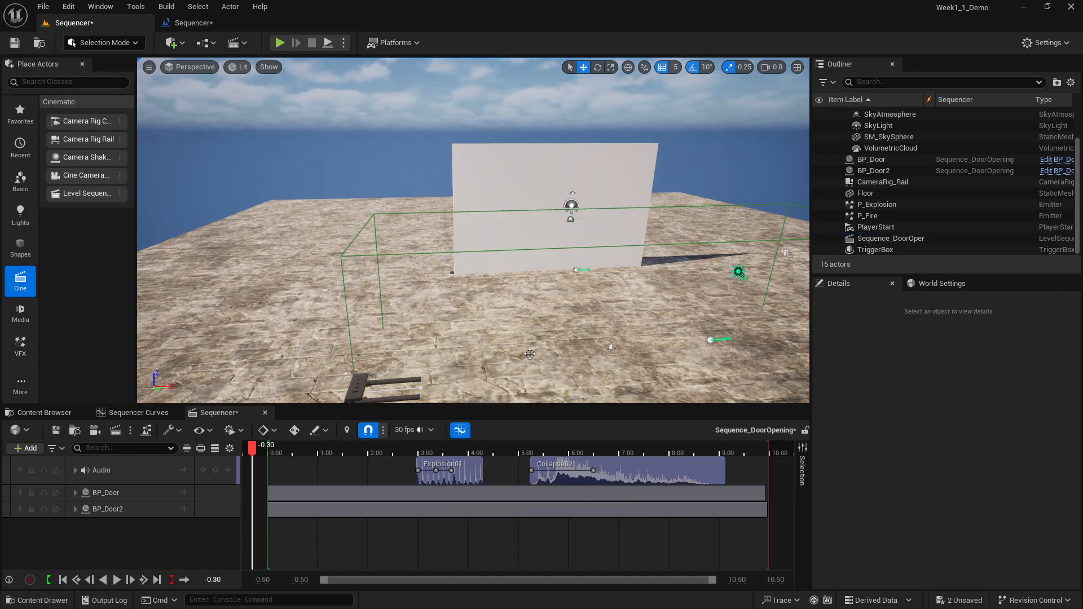
{"action": "left_click", "coordinate": [738, 272]}
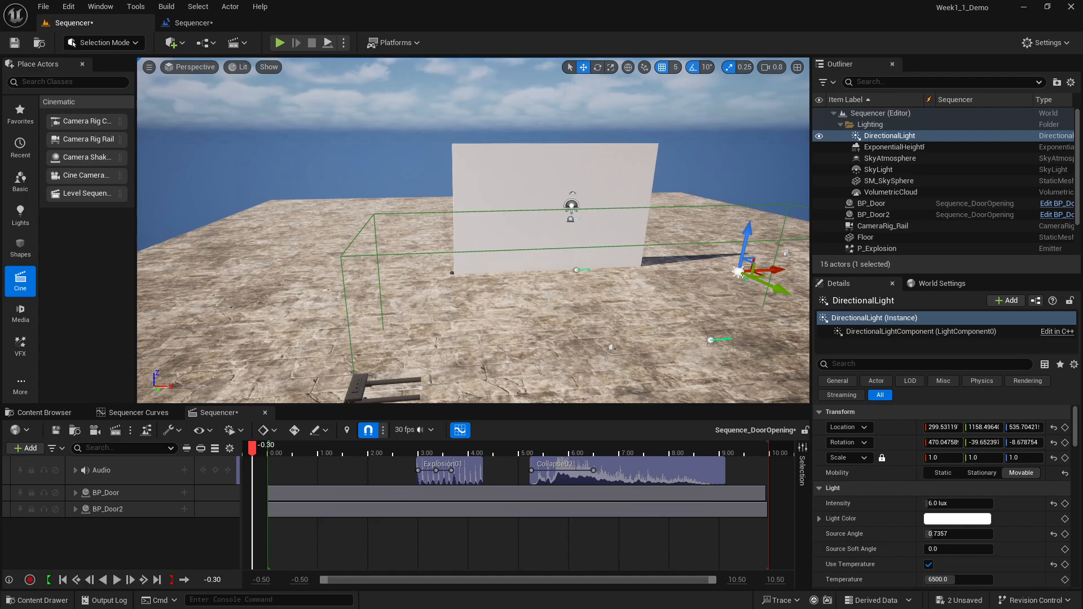
{"action": "right_click_drag", "start_coordinate": [580, 280], "coordinate": [587, 261]}
{"action": "key", "text": "ctrl+s"}
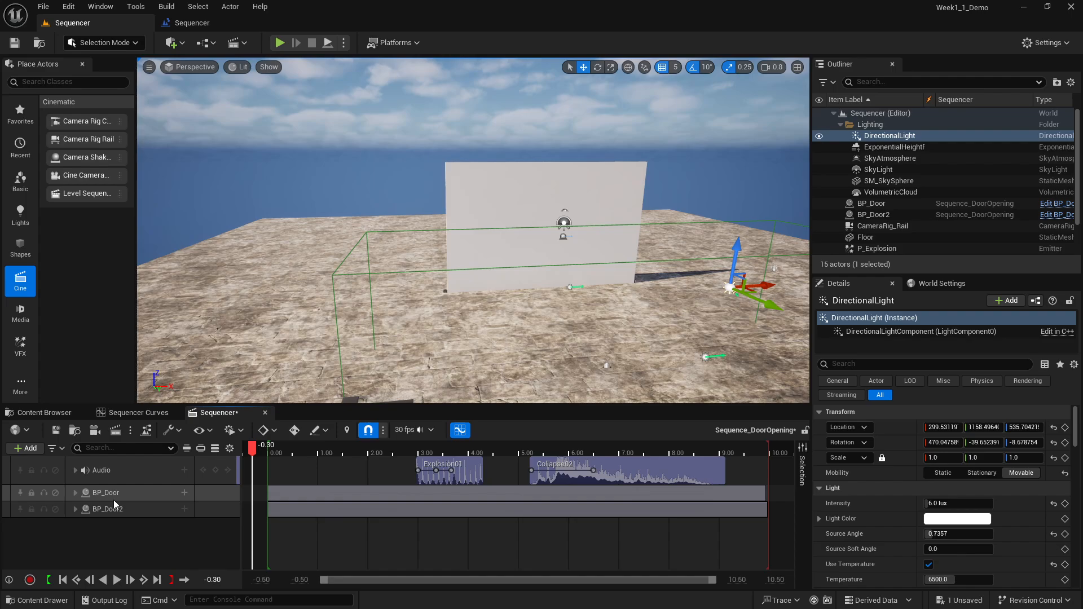
Step: Delete the Audio track from the sequence and save it
{"action": "left_click", "coordinate": [136, 471]}
{"action": "key", "text": "Delete"}
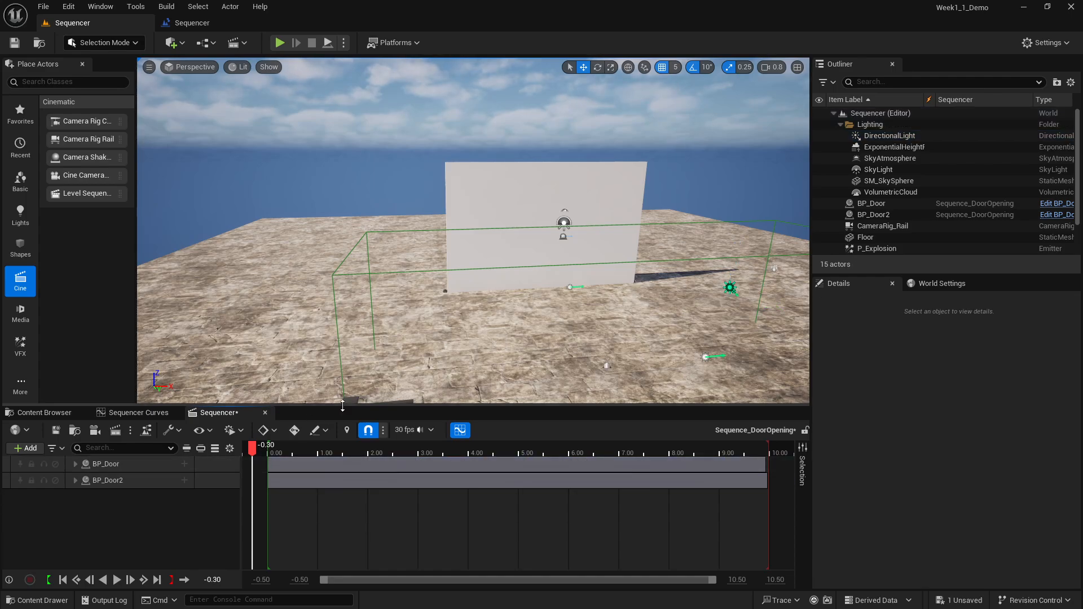
{"action": "key", "text": "ctrl+s"}
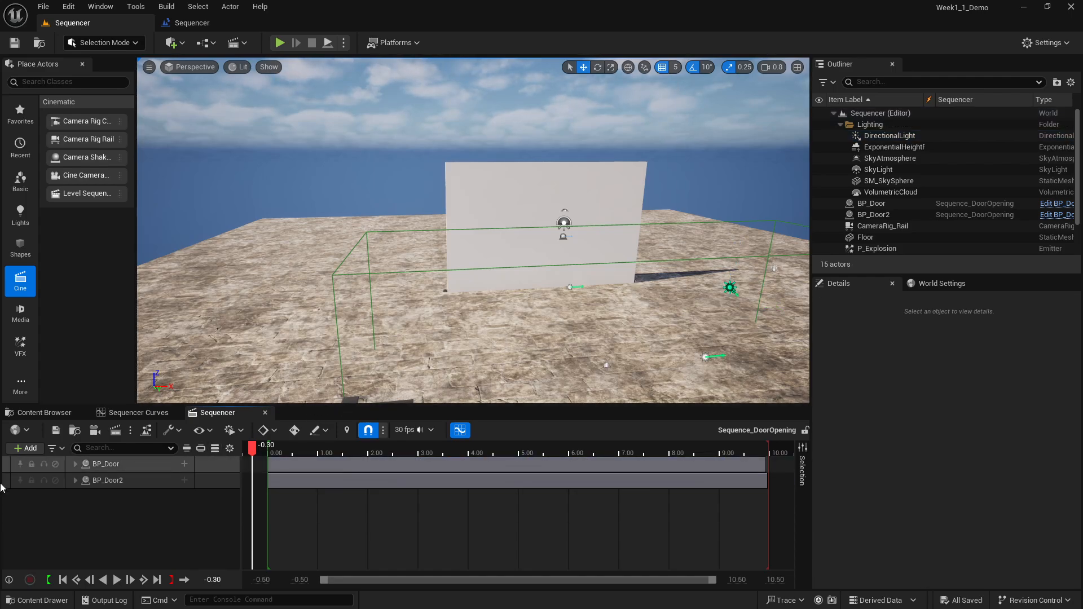
Step: Expand both door tracks and delete BP_Door's Location and Scale channels, leaving its Rotation
{"action": "left_click", "coordinate": [70, 466]}
{"action": "left_click", "coordinate": [75, 464]}
{"action": "left_click", "coordinate": [75, 496]}
{"action": "left_click", "coordinate": [81, 480]}
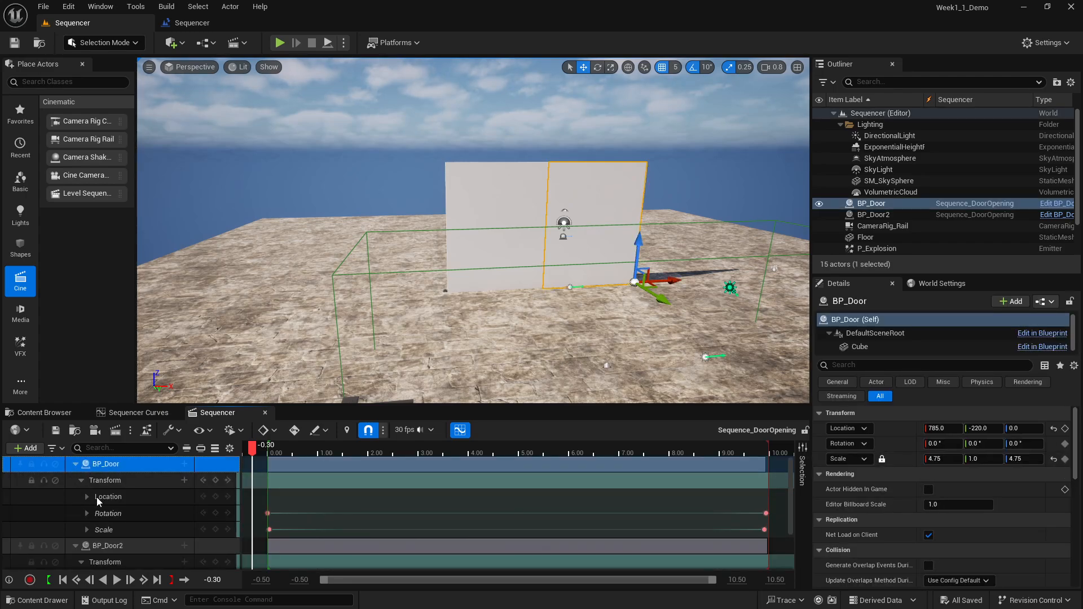
{"action": "left_click", "coordinate": [105, 497]}
{"action": "key", "text": "Delete"}
{"action": "left_click", "coordinate": [118, 515]}
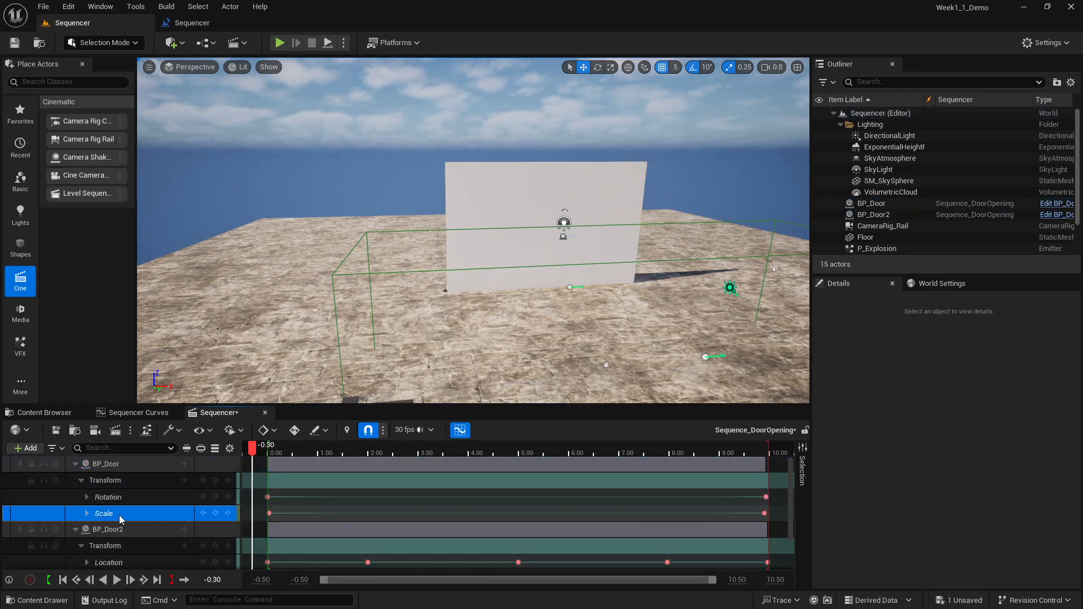
{"action": "key", "text": "Delete"}
Step: Delete BP_Door2's Location and Scale channels from the sequence and save
{"action": "scroll", "coordinate": [87, 532], "scroll_direction": "down", "scroll_amount": 1}
{"action": "left_click", "coordinate": [102, 529]}
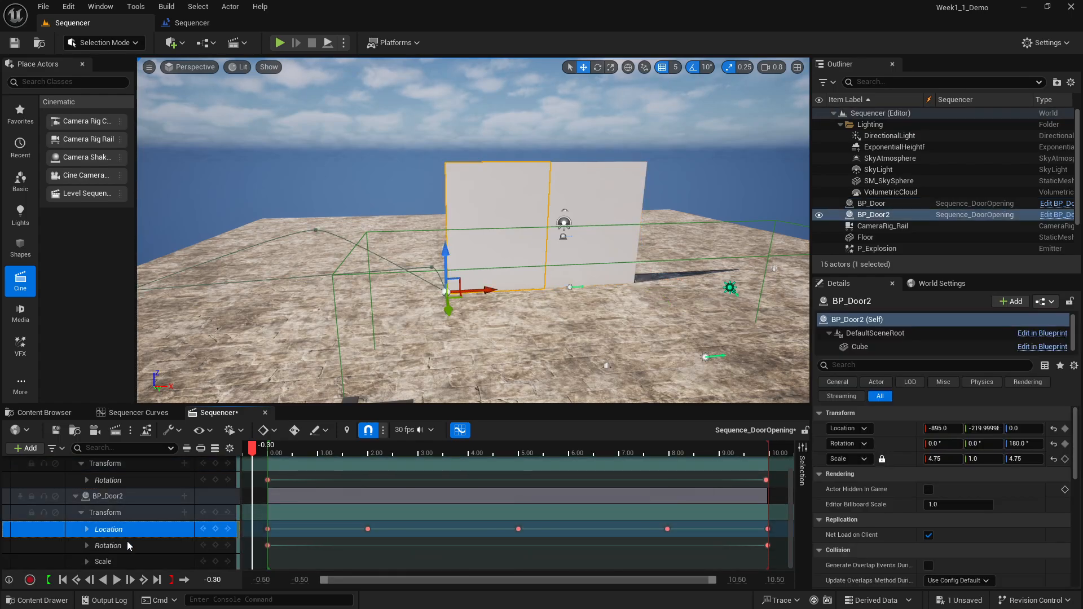
{"action": "key", "text": "Delete"}
{"action": "left_click", "coordinate": [129, 561]}
{"action": "key", "text": "Delete"}
{"action": "key", "text": "ctrl+s"}
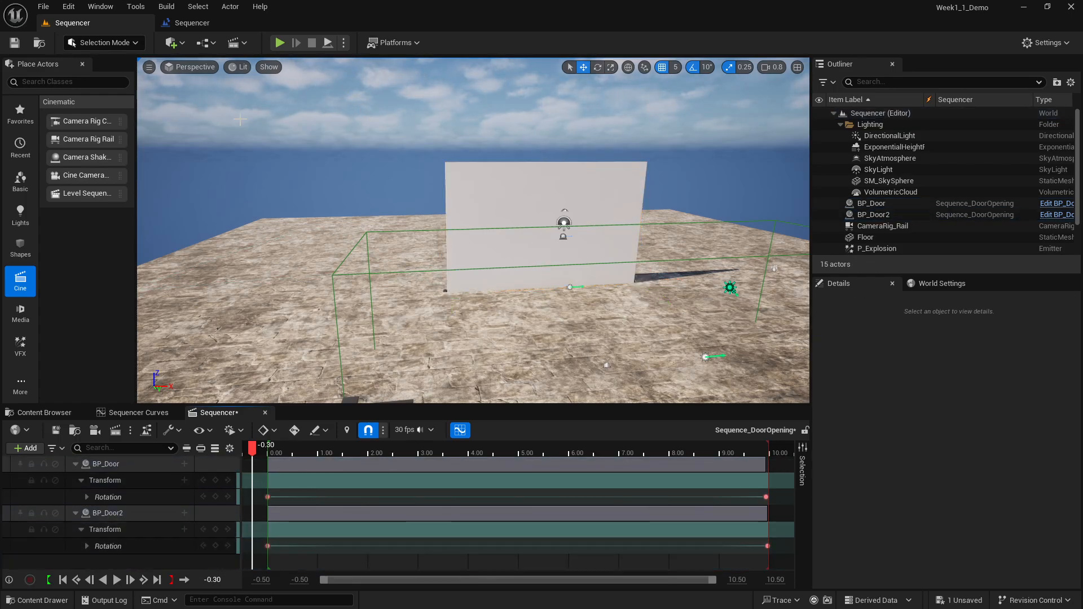
Step: Play the level, walk toward the doors to test their opening sequence, and stop the play session
{"action": "left_click", "coordinate": [272, 46]}
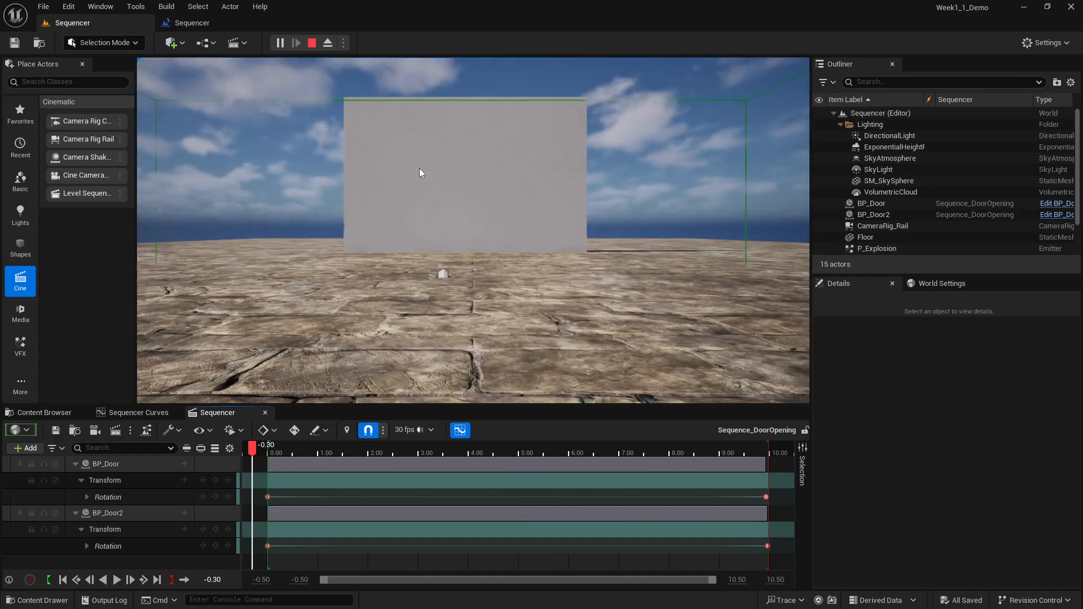
{"action": "key", "text": "w"}
{"action": "key", "text": "w"}
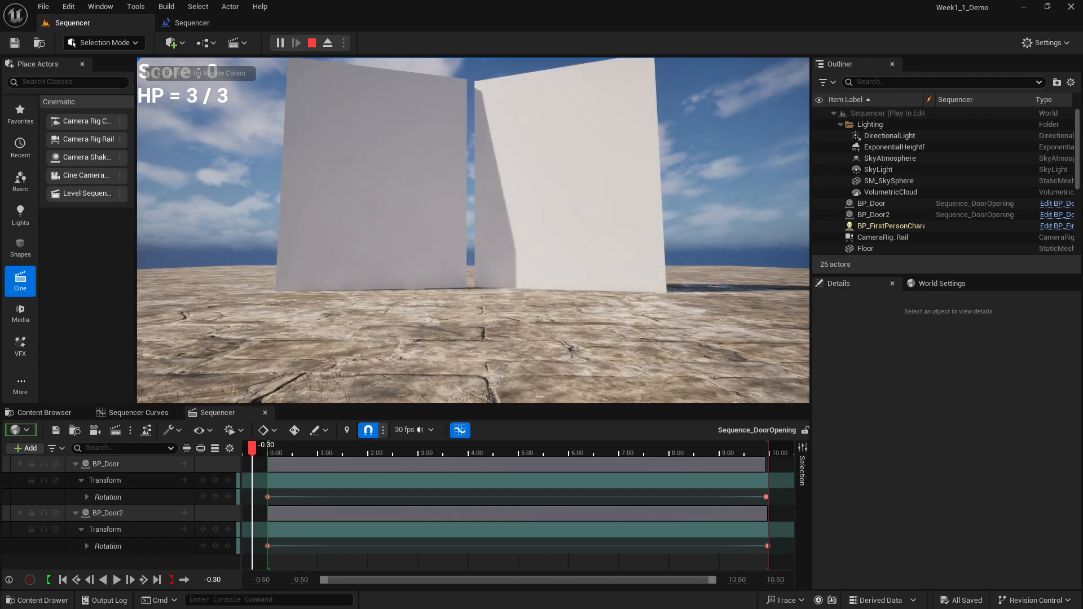
{"action": "key", "text": "s"}
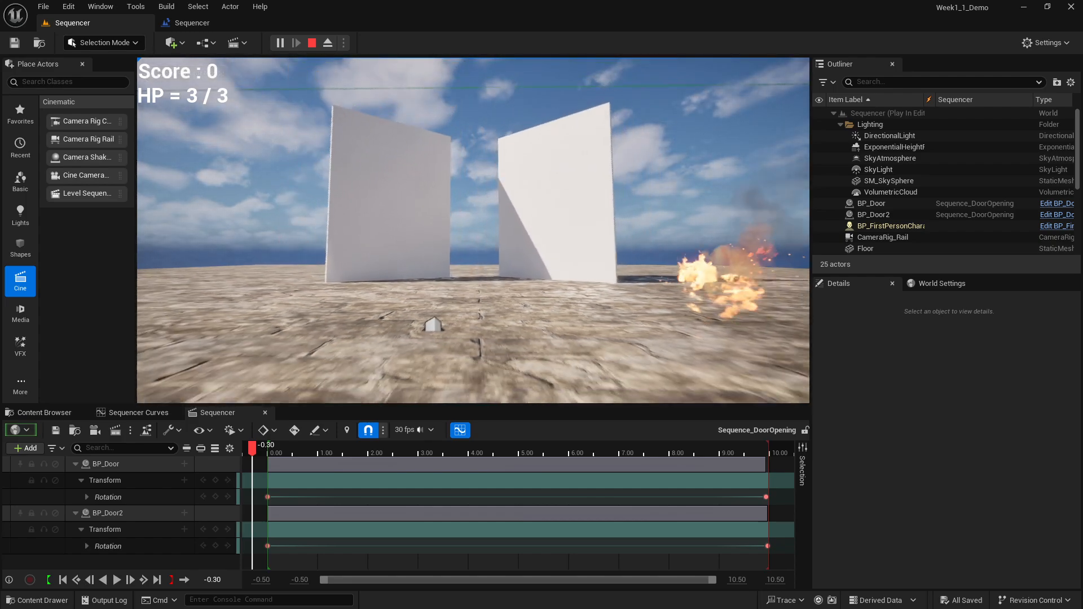
{"action": "key", "text": "Escape"}
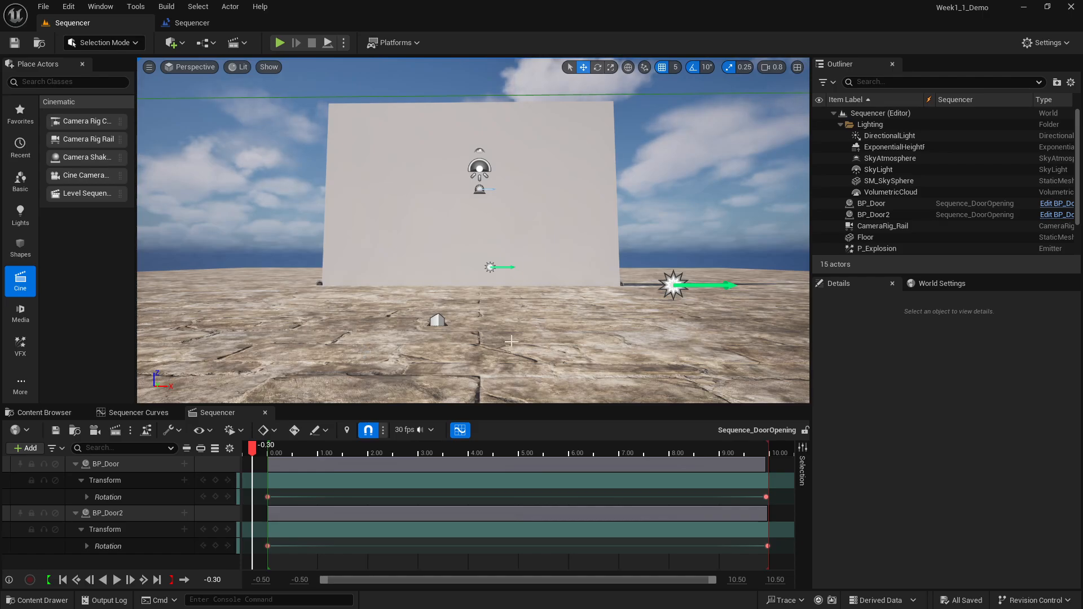
Step: Delete the P_Explosion and P_Fire emitters from the level
{"action": "right_click_drag", "start_coordinate": [511, 181], "coordinate": [436, 178]}
{"action": "key", "text": "s"}
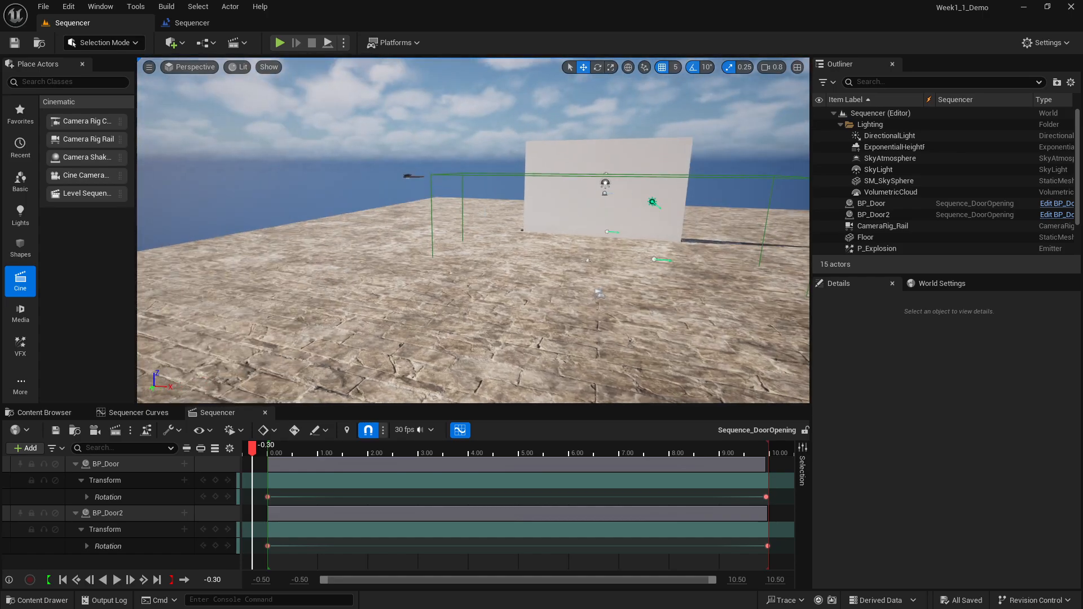
{"action": "left_click", "coordinate": [510, 181]}
{"action": "left_click", "coordinate": [908, 249]}
{"action": "key", "text": "Delete"}
{"action": "scroll", "coordinate": [869, 205], "scroll_direction": "down", "scroll_amount": 2}
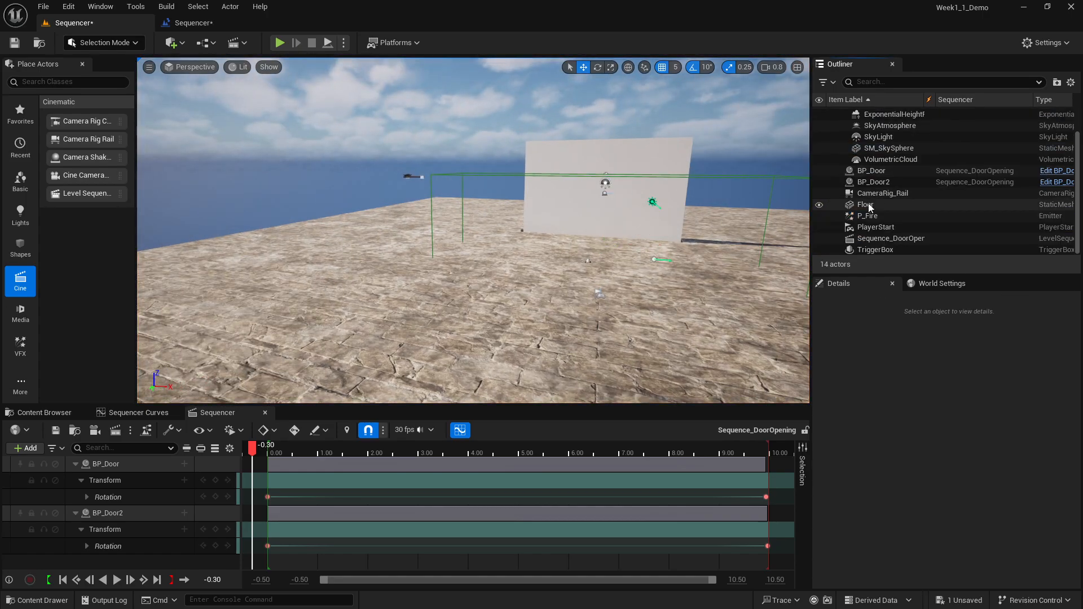
{"action": "left_click", "coordinate": [869, 216]}
{"action": "key", "text": "Delete"}
Step: Select the camera rail in the viewport and examine its track and spline end points up close
{"action": "left_click", "coordinate": [414, 179]}
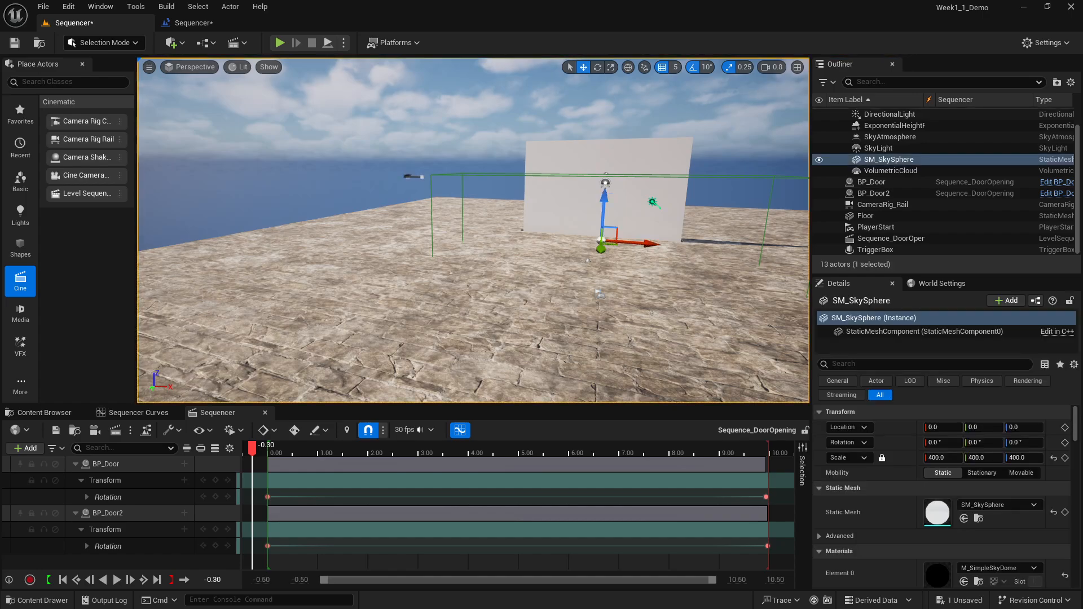
{"action": "left_click", "coordinate": [411, 178]}
{"action": "key", "text": "f"}
{"action": "left_click_drag", "start_coordinate": [496, 191], "coordinate": [496, 249], "text": "alt"}
{"action": "scroll", "coordinate": [497, 191], "scroll_direction": "down", "scroll_amount": 5}
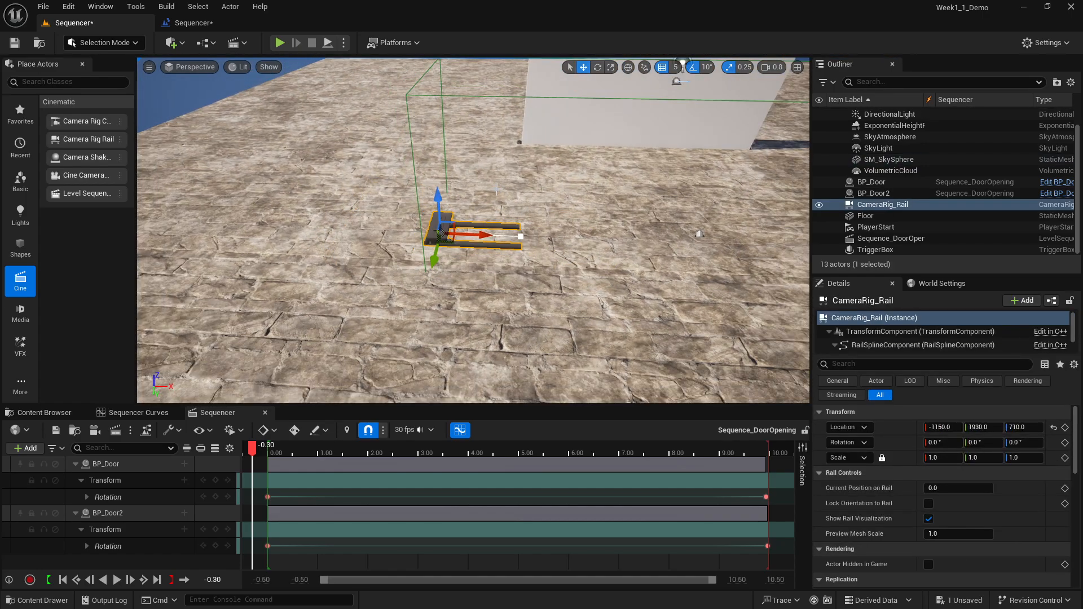
{"action": "scroll", "coordinate": [516, 211], "scroll_direction": "up", "scroll_amount": 3}
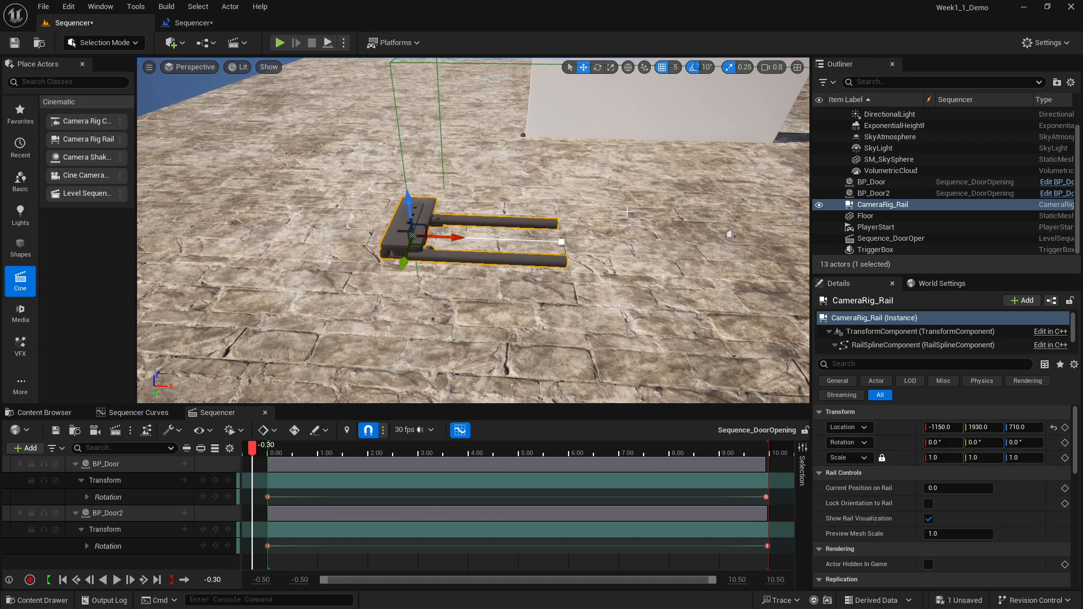
{"action": "scroll", "coordinate": [531, 234], "scroll_direction": "down", "scroll_amount": 5}
{"action": "scroll", "coordinate": [523, 250], "scroll_direction": "up", "scroll_amount": 3}
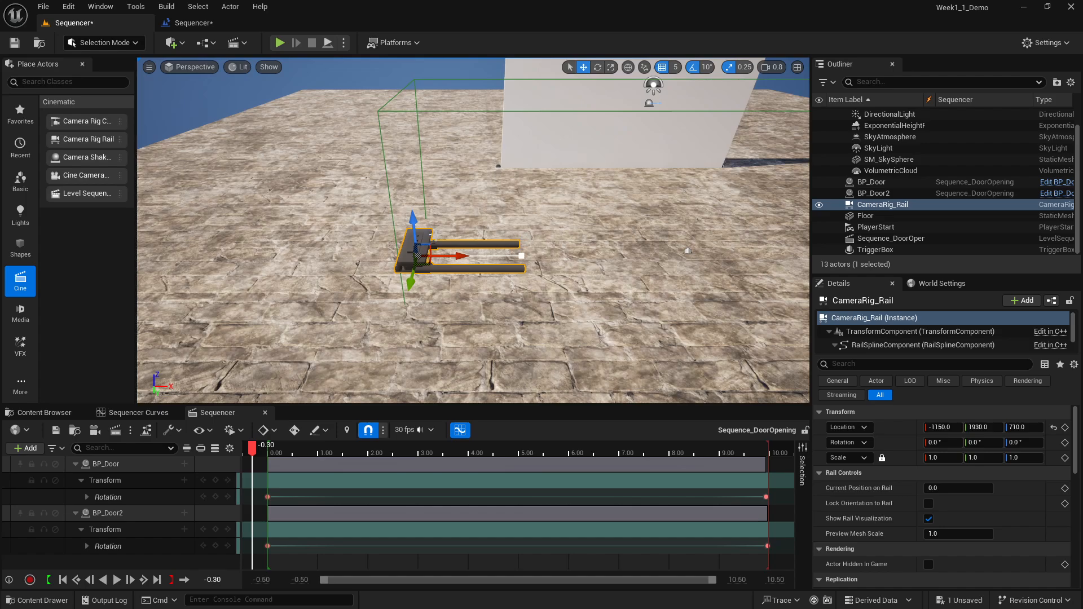
Step: Lengthen the camera rail by moving its end spline point along X to 365
{"action": "left_click", "coordinate": [521, 254]}
{"action": "left_click", "coordinate": [420, 253]}
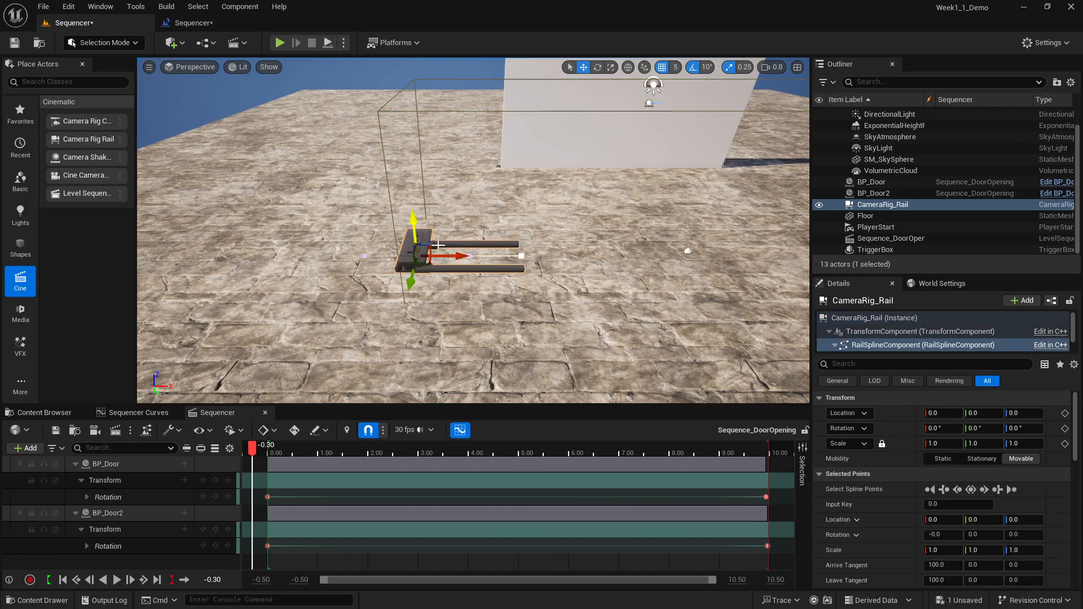
{"action": "left_click", "coordinate": [521, 256]}
{"action": "left_click", "coordinate": [420, 256]}
{"action": "left_click", "coordinate": [522, 256]}
{"action": "scroll", "coordinate": [571, 253], "scroll_direction": "down", "scroll_amount": 2}
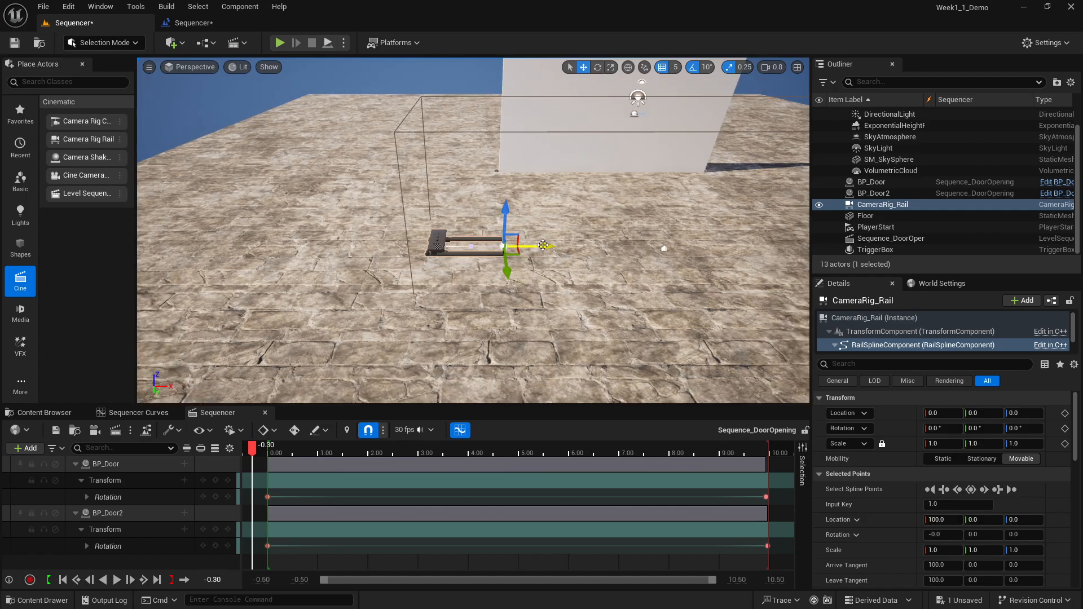
{"action": "left_click_drag", "start_coordinate": [543, 245], "coordinate": [676, 244]}
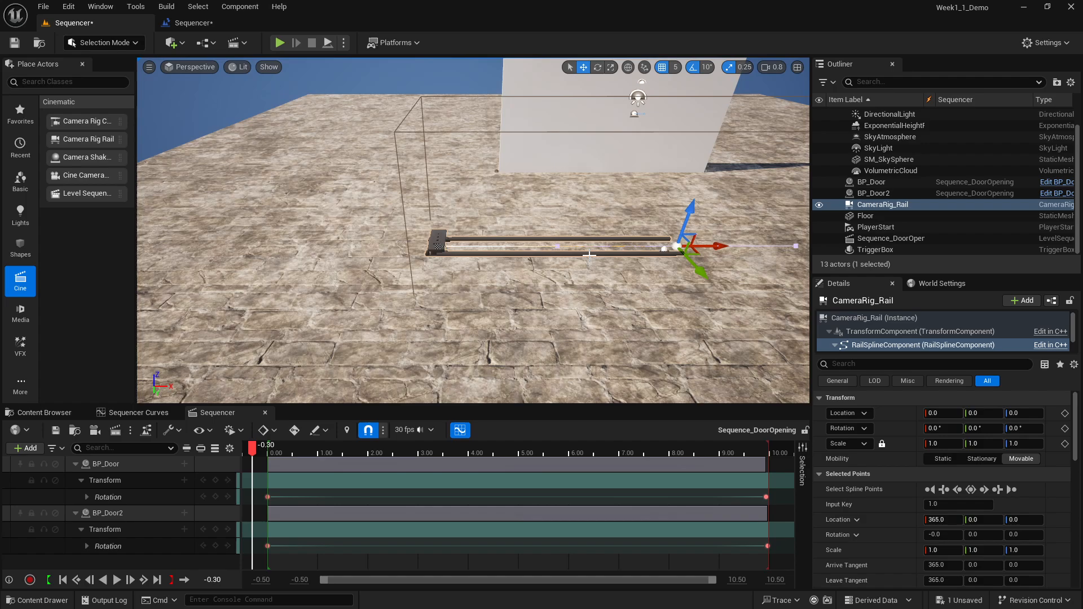
{"action": "key", "text": "ctrl+z"}
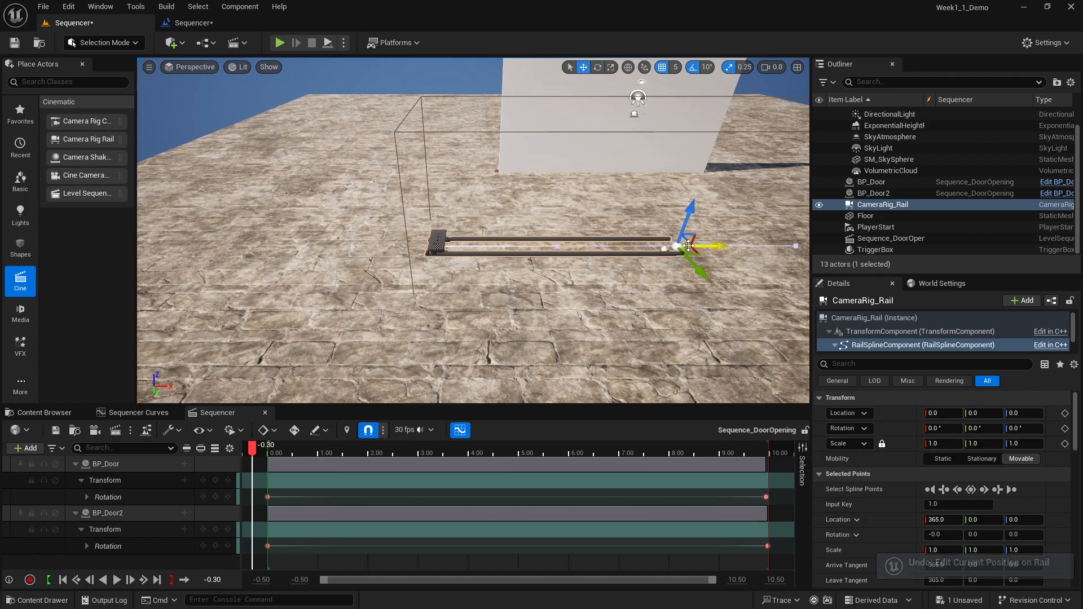
{"action": "mouse_move", "coordinate": [683, 241]}
{"action": "left_mouse_down"}
{"action": "mouse_move", "coordinate": [689, 309]}
{"action": "mouse_move", "coordinate": [692, 239]}
{"action": "left_mouse_up"}
{"action": "key", "text": "ctrl+z"}
Step: Try rotating and scaling the rail's end spline point, and undo both changes
{"action": "key", "text": "e"}
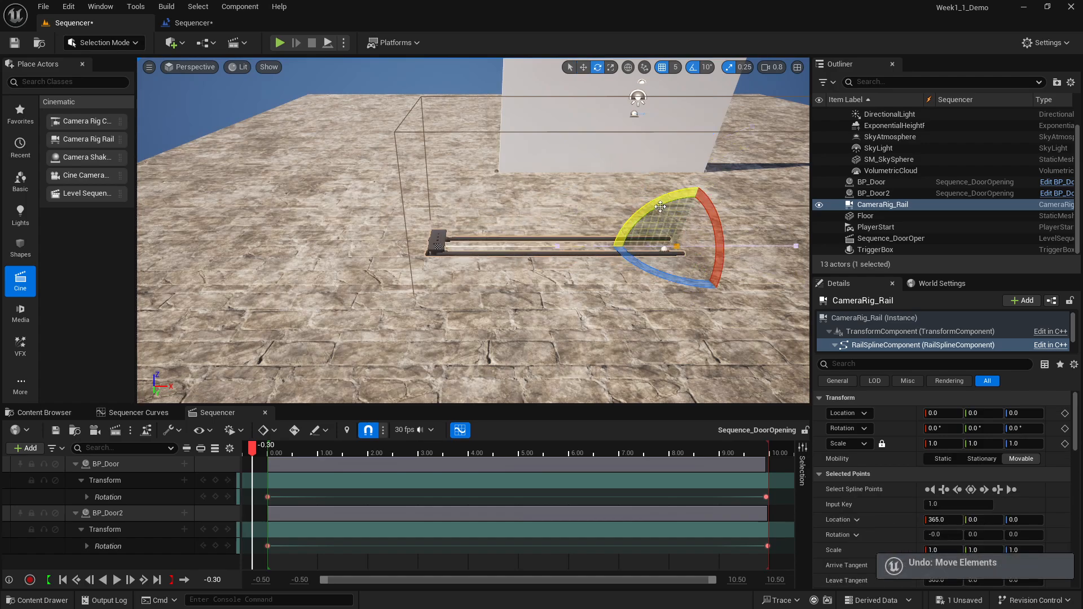
{"action": "left_click_drag", "start_coordinate": [715, 186], "coordinate": [643, 305]}
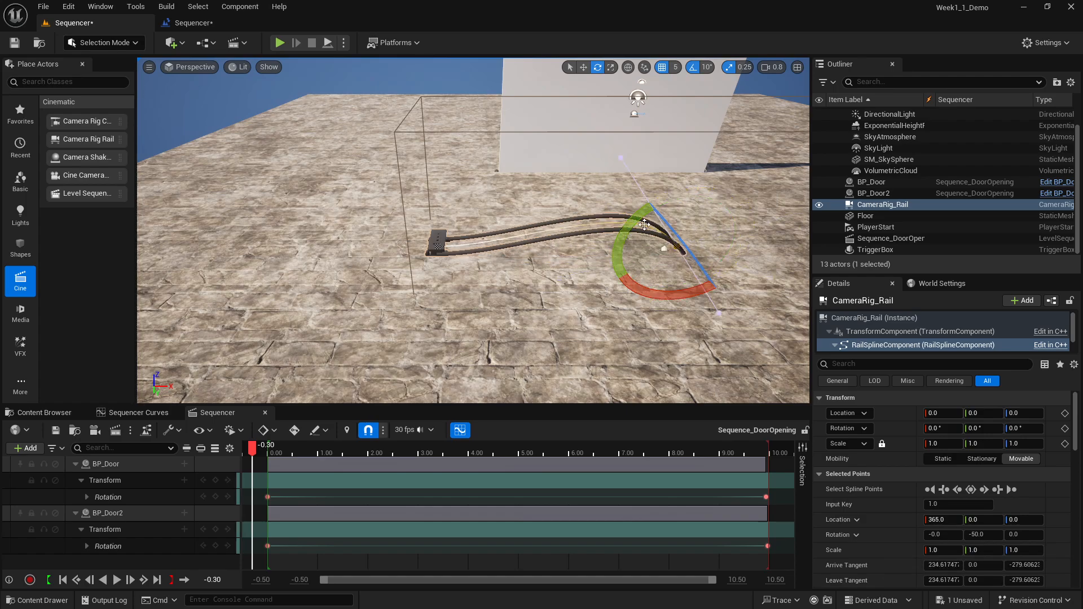
{"action": "key", "text": "ctrl+z"}
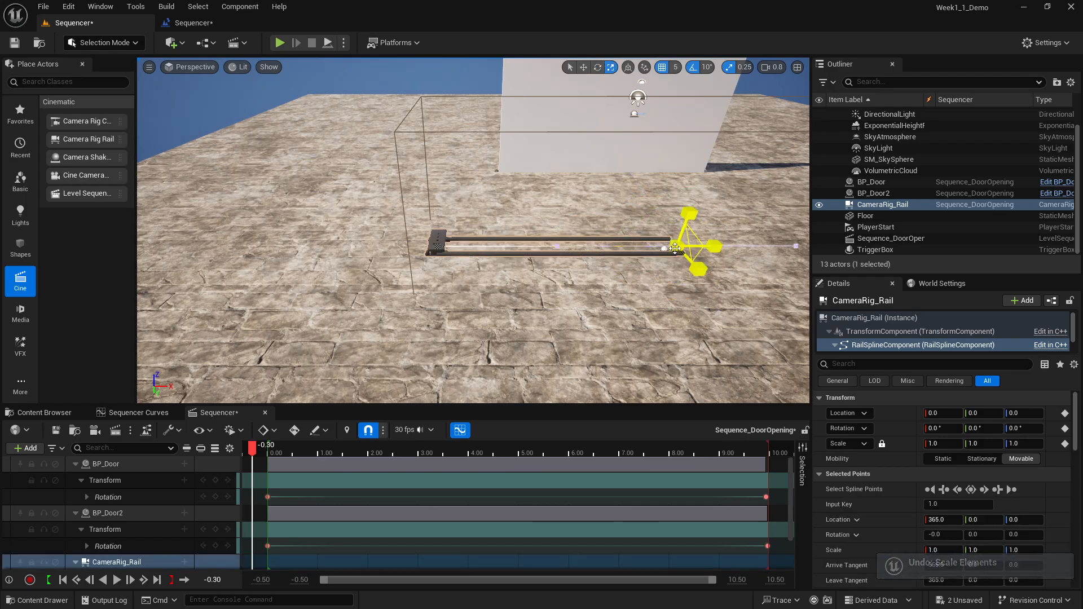
{"action": "mouse_move", "coordinate": [674, 249]}
{"action": "left_mouse_down"}
{"action": "mouse_move", "coordinate": [699, 232]}
{"action": "mouse_move", "coordinate": [674, 248]}
{"action": "left_mouse_up"}
{"action": "key", "text": "ctrl+z"}
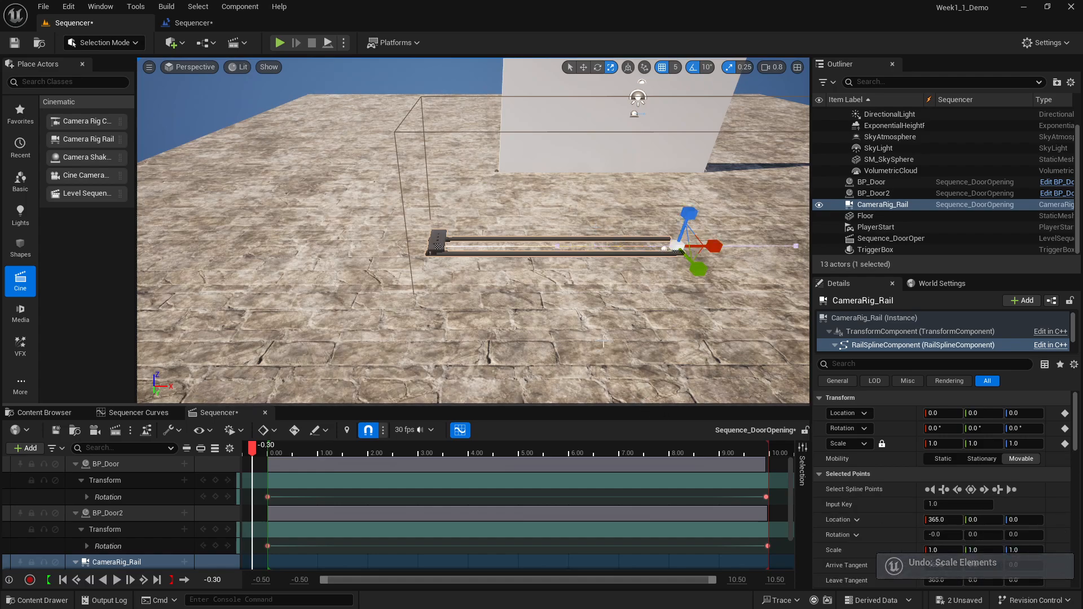
Step: Try to move the rail's end spline point to about X 445, Y -10, and undo the move
{"action": "key", "text": "s"}
{"action": "right_click_drag", "start_coordinate": [558, 267], "coordinate": [519, 224]}
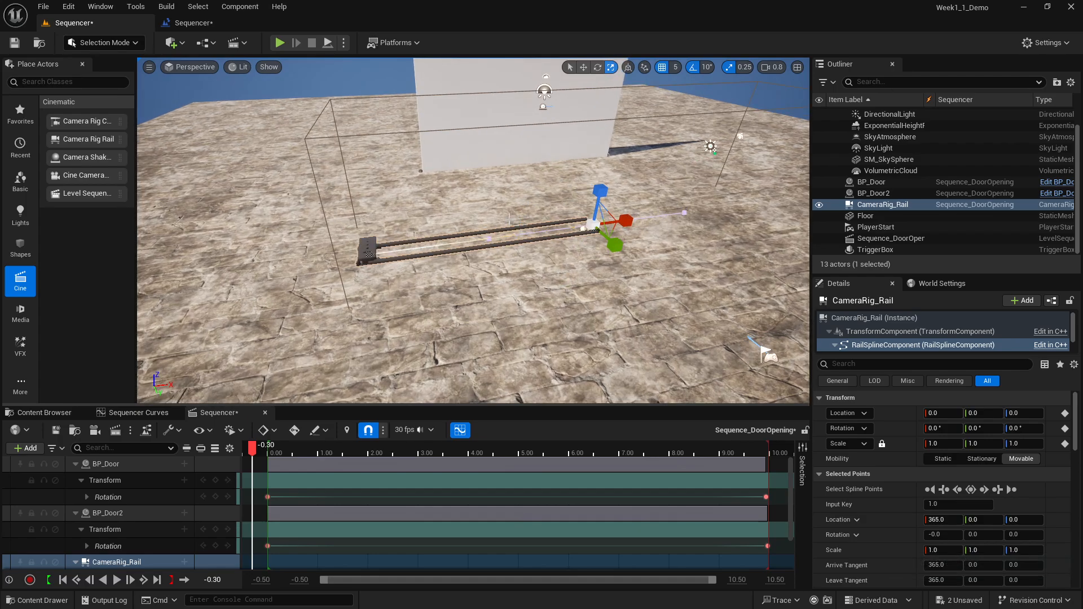
{"action": "key", "text": "w"}
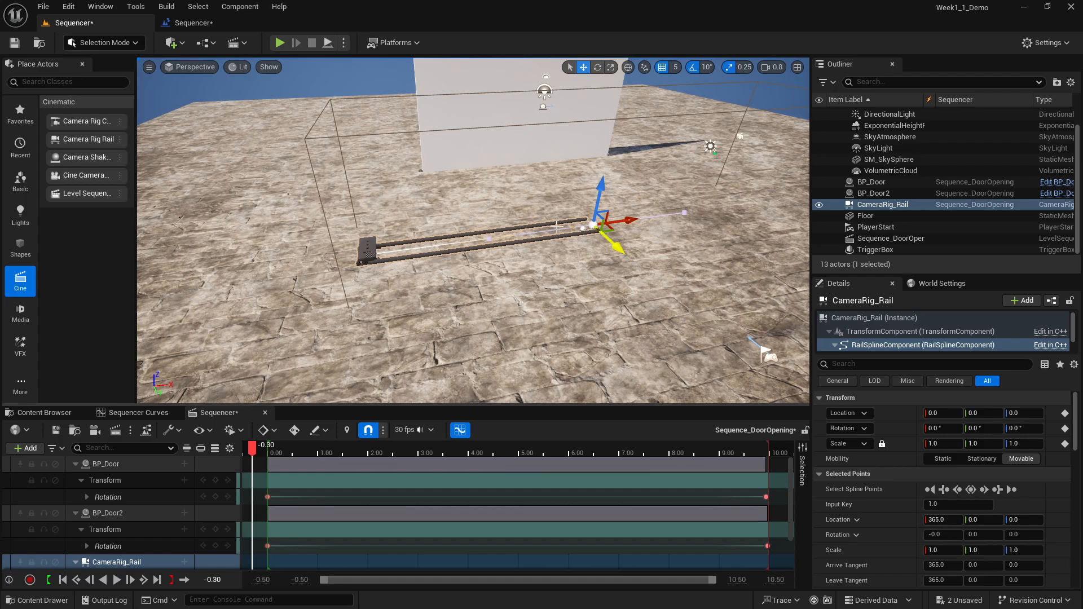
{"action": "right_click_drag", "start_coordinate": [559, 209], "coordinate": [541, 211]}
{"action": "key", "text": "s"}
{"action": "right_click_drag", "start_coordinate": [422, 234], "coordinate": [422, 233]}
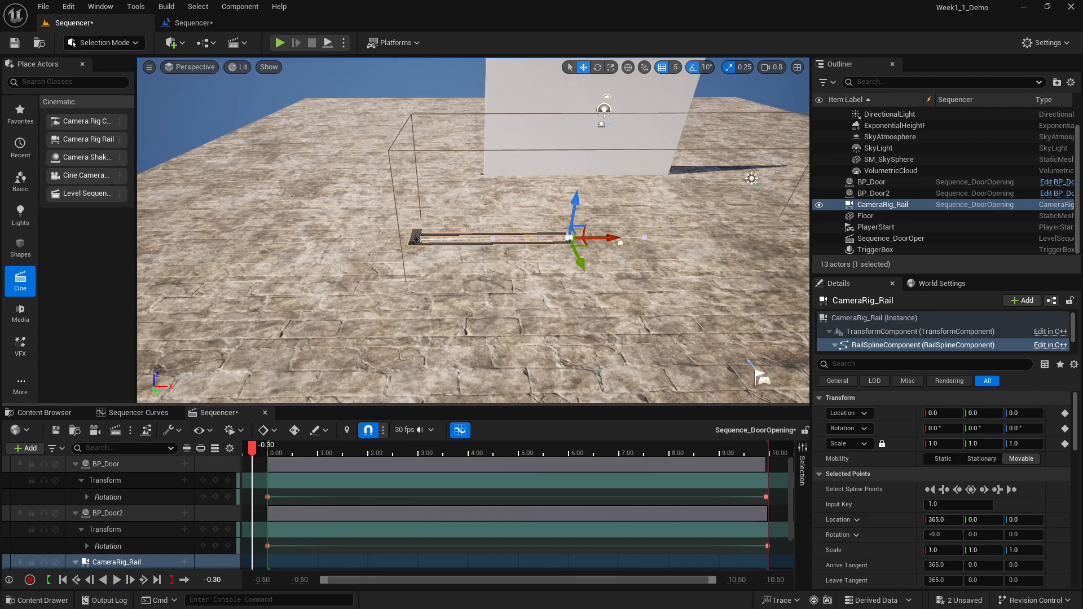
{"action": "left_click", "coordinate": [418, 237]}
{"action": "left_click", "coordinate": [569, 237]}
{"action": "left_click_drag", "start_coordinate": [587, 246], "coordinate": [613, 239]}
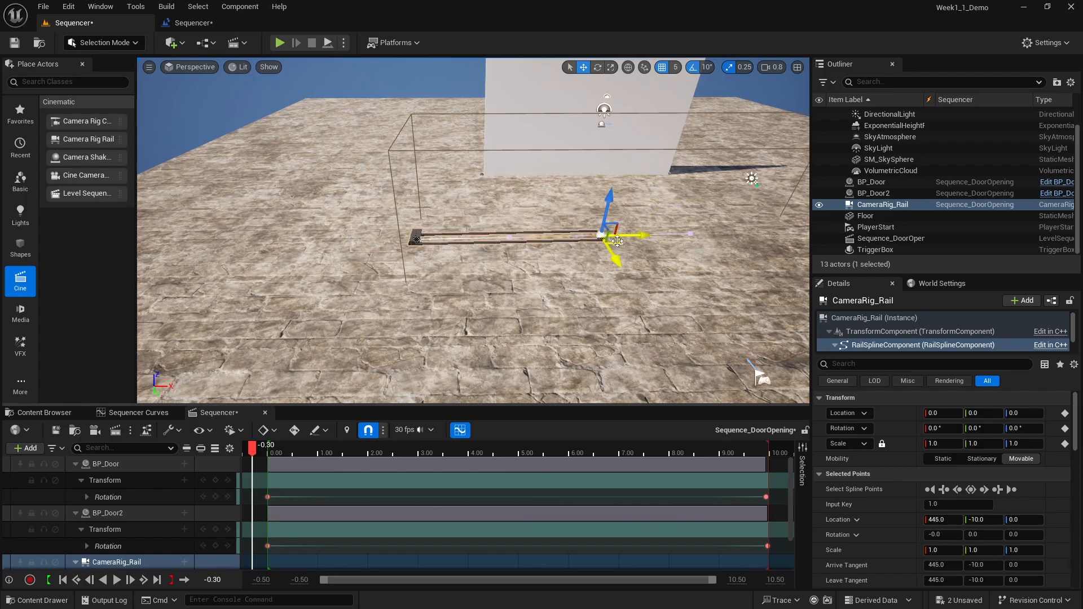
{"action": "key", "text": "ctrl+z"}
Step: Select the CameraRig_Rail actor and try adjusting its Current Position on Rail
{"action": "scroll", "coordinate": [479, 269], "scroll_direction": "up", "scroll_amount": 1}
{"action": "scroll", "coordinate": [479, 269], "scroll_direction": "up", "scroll_amount": 2}
{"action": "left_click", "coordinate": [890, 238]}
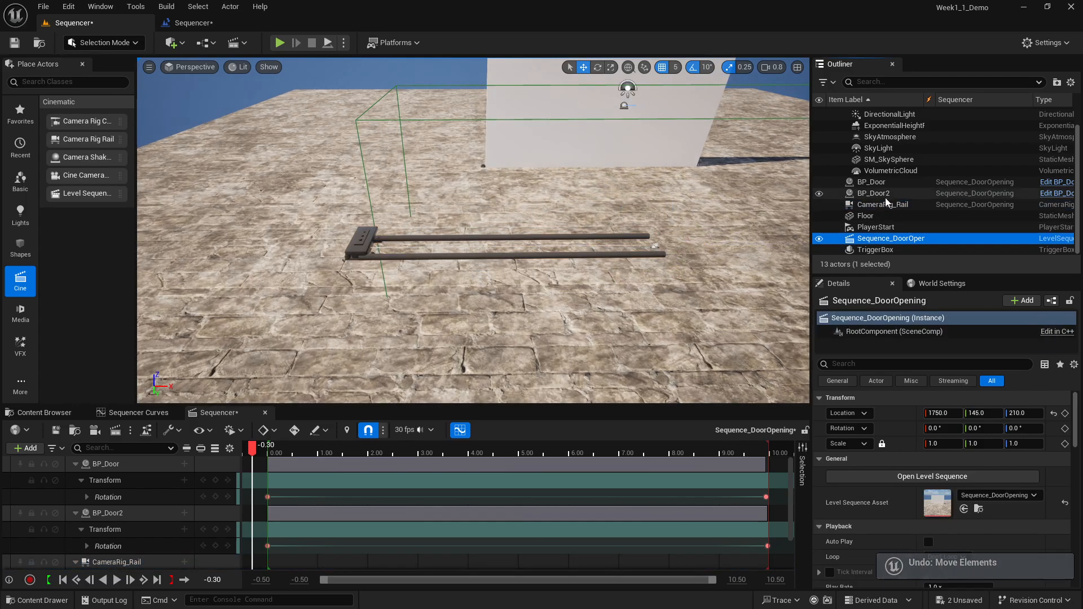
{"action": "left_click", "coordinate": [895, 207]}
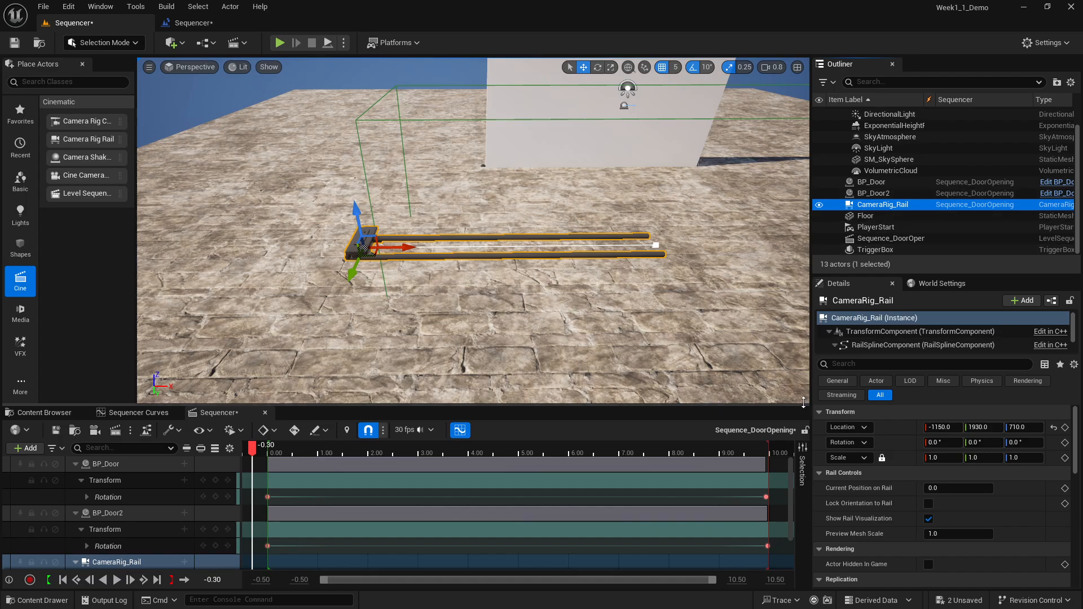
{"action": "scroll", "coordinate": [871, 455], "scroll_direction": "down", "scroll_amount": 1}
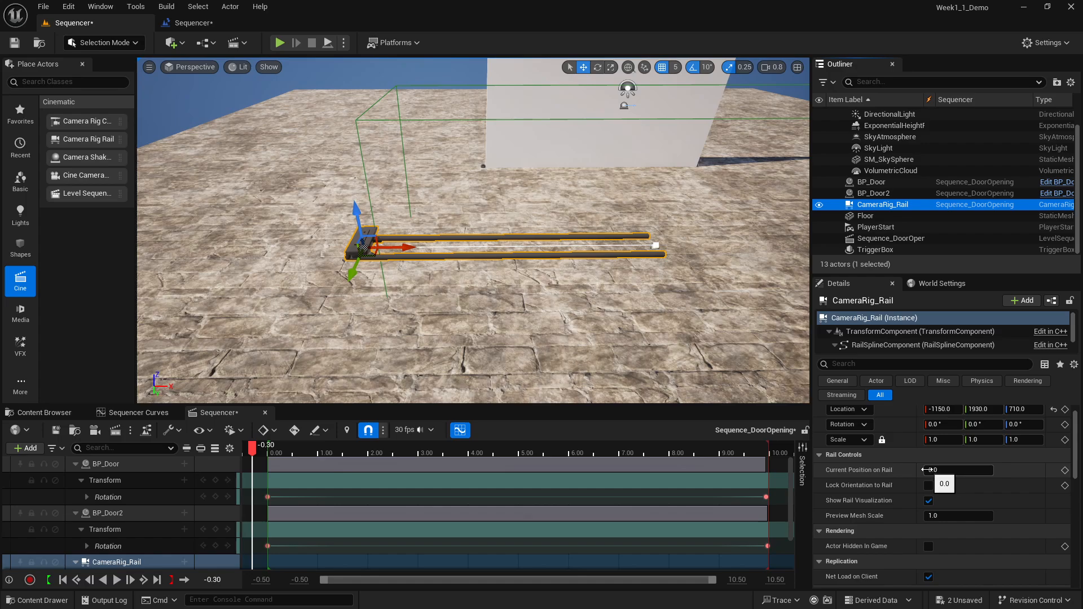
{"action": "mouse_move", "coordinate": [922, 472]}
{"action": "left_mouse_down"}
{"action": "mouse_move", "coordinate": [995, 472]}
{"action": "mouse_move", "coordinate": [926, 472]}
{"action": "left_mouse_up"}
Step: Extend the rail by duplicating its end spline point along X to 600
{"action": "left_click", "coordinate": [658, 247]}
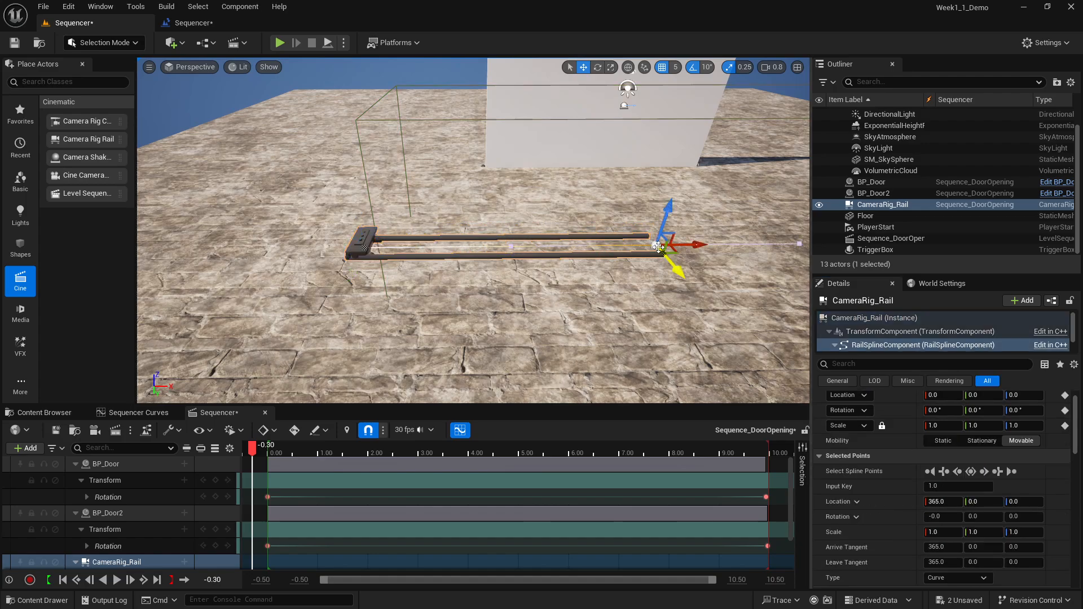
{"action": "scroll", "coordinate": [671, 232], "scroll_direction": "down", "scroll_amount": 5}
{"action": "scroll", "coordinate": [671, 231], "scroll_direction": "up", "scroll_amount": 3}
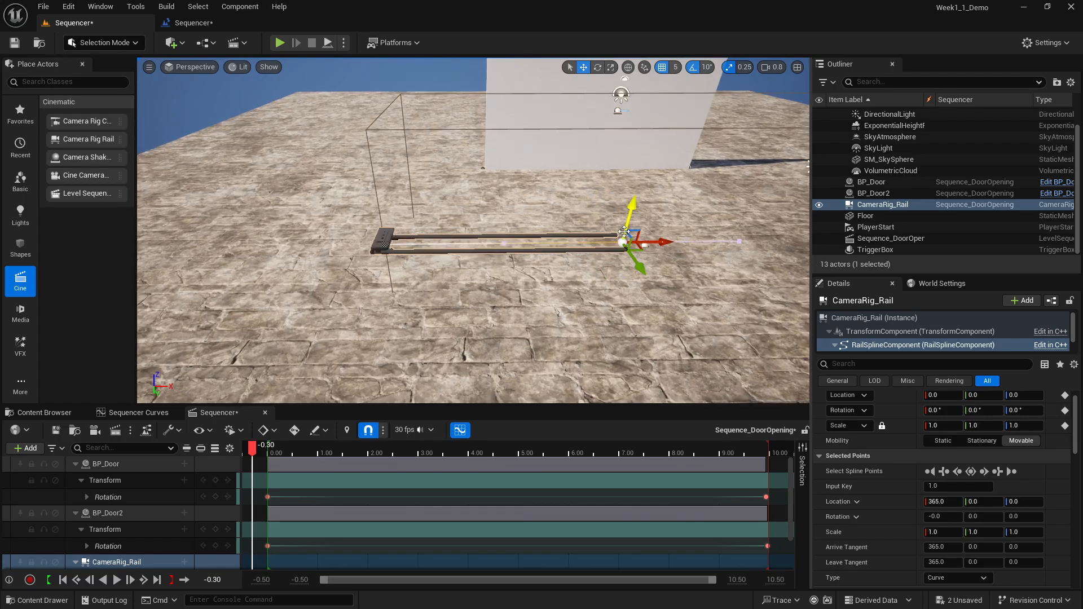
{"action": "right_click_drag", "start_coordinate": [687, 208], "coordinate": [670, 195]}
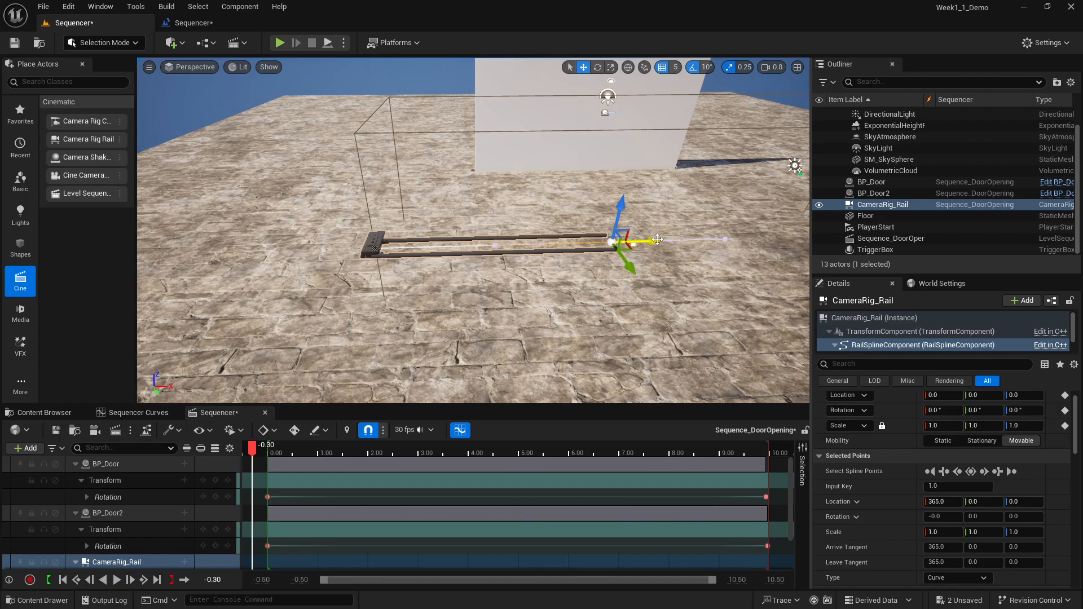
{"action": "left_click_drag", "start_coordinate": [657, 239], "coordinate": [794, 247], "text": "alt"}
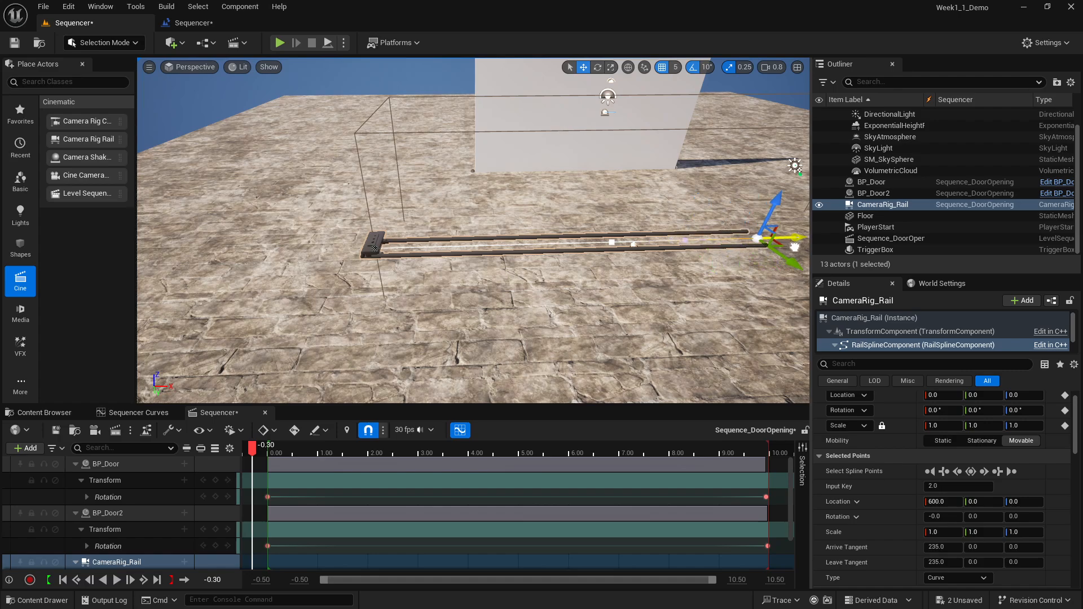
{"action": "left_click", "coordinate": [612, 243]}
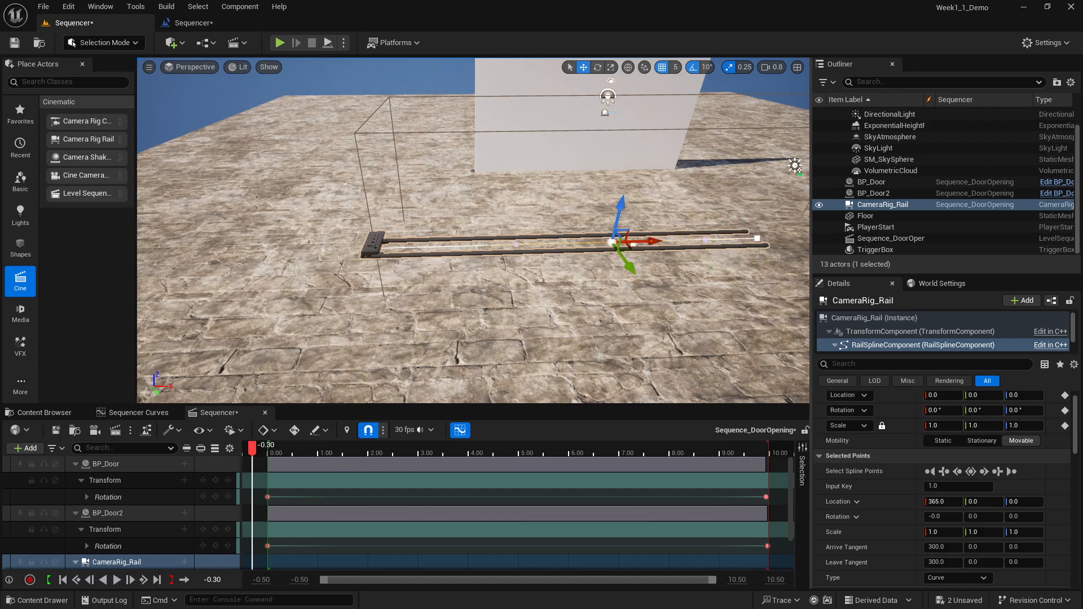
Step: Raise the rail's end spline point to Z 70 and duplicate it along X to 825
{"action": "left_click", "coordinate": [757, 239]}
{"action": "right_click_drag", "start_coordinate": [757, 238], "coordinate": [734, 234]}
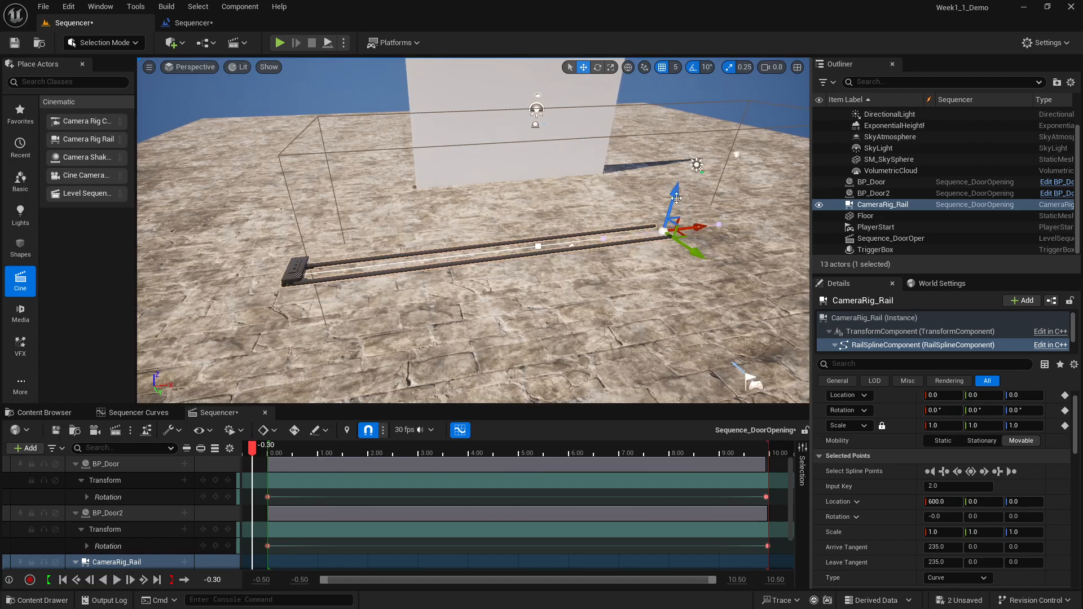
{"action": "left_click_drag", "start_coordinate": [676, 198], "coordinate": [688, 161]}
{"action": "right_click_drag", "start_coordinate": [689, 162], "coordinate": [666, 145]}
{"action": "left_click_drag", "start_coordinate": [648, 212], "coordinate": [761, 206], "text": "alt"}
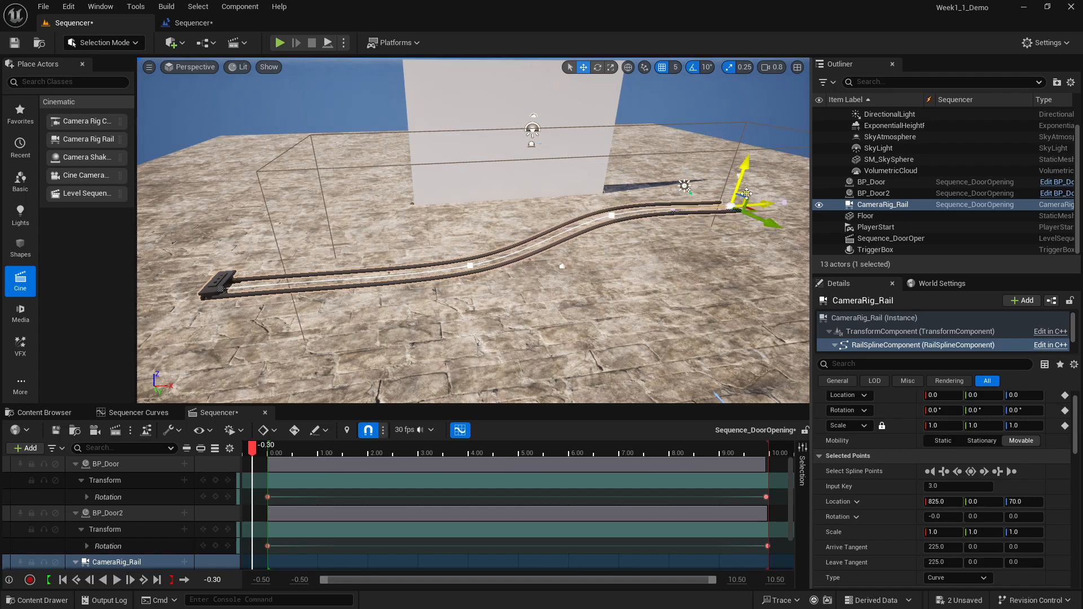
Step: Curve the rail back toward its start by duplicating end spline points from X 695, Y 190, Z 70 to X 60, Y 185, Z -5
{"action": "left_click_drag", "start_coordinate": [761, 213], "coordinate": [790, 277], "text": "alt"}
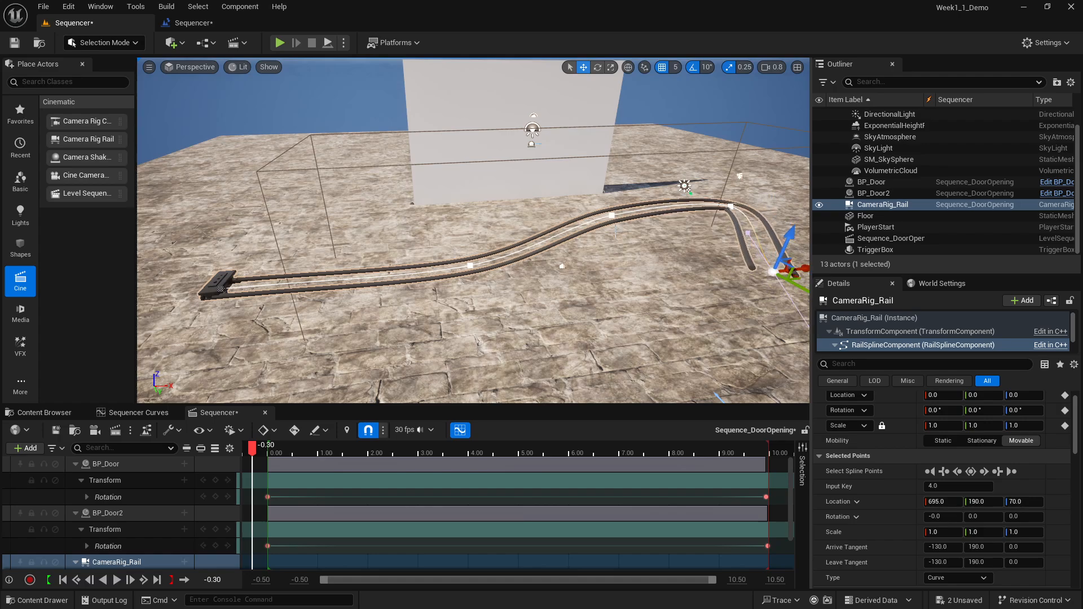
{"action": "scroll", "coordinate": [569, 258], "scroll_direction": "up", "scroll_amount": 2}
{"action": "scroll", "coordinate": [569, 258], "scroll_direction": "down", "scroll_amount": 7}
{"action": "left_click_drag", "start_coordinate": [636, 265], "coordinate": [350, 320], "text": "alt"}
{"action": "right_click_drag", "start_coordinate": [493, 311], "coordinate": [544, 303]}
{"action": "key", "text": "s"}
{"action": "key", "text": "e"}
{"action": "key", "text": "w"}
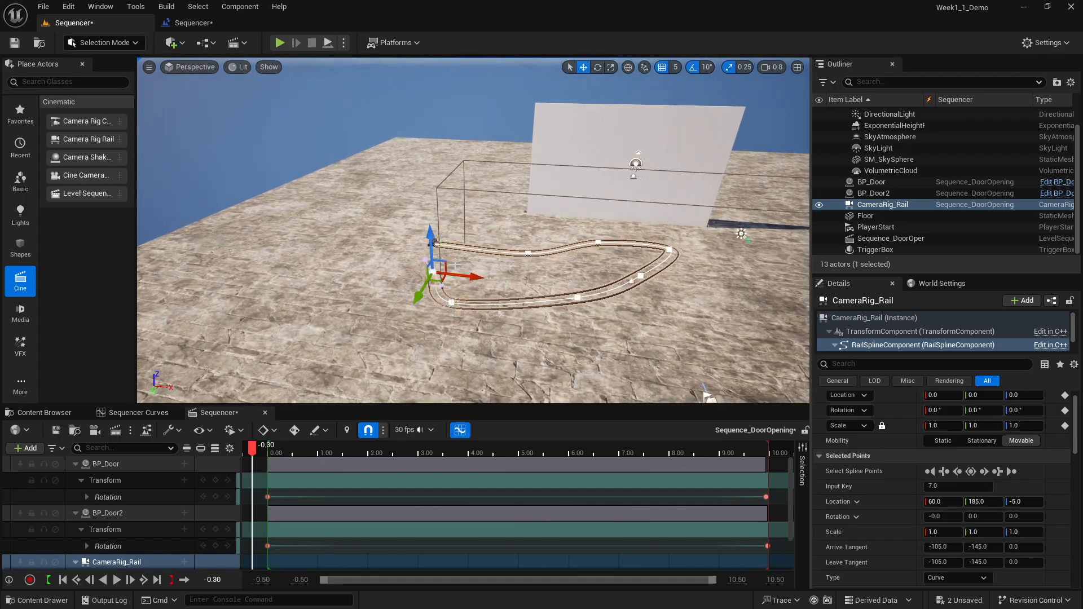
Step: Try to move the rail's last spline point to about X 217, Y 52, and undo the move
{"action": "key", "text": "f"}
{"action": "left_click_drag", "start_coordinate": [639, 236], "coordinate": [552, 240], "text": "alt"}
{"action": "scroll", "coordinate": [638, 236], "scroll_direction": "down", "scroll_amount": 5}
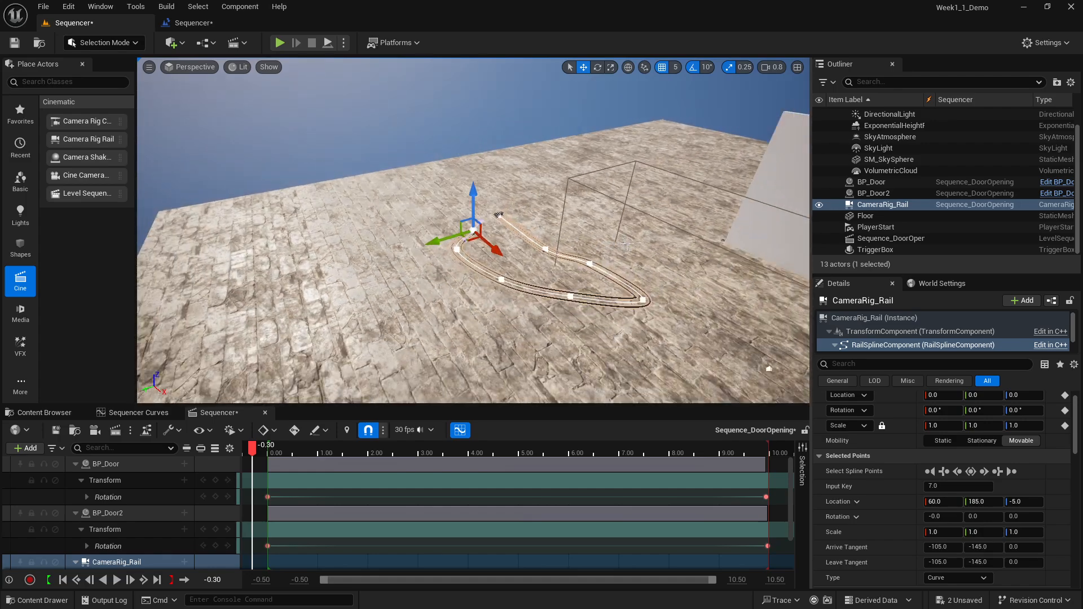
{"action": "left_click_drag", "start_coordinate": [639, 236], "coordinate": [553, 242], "text": "alt"}
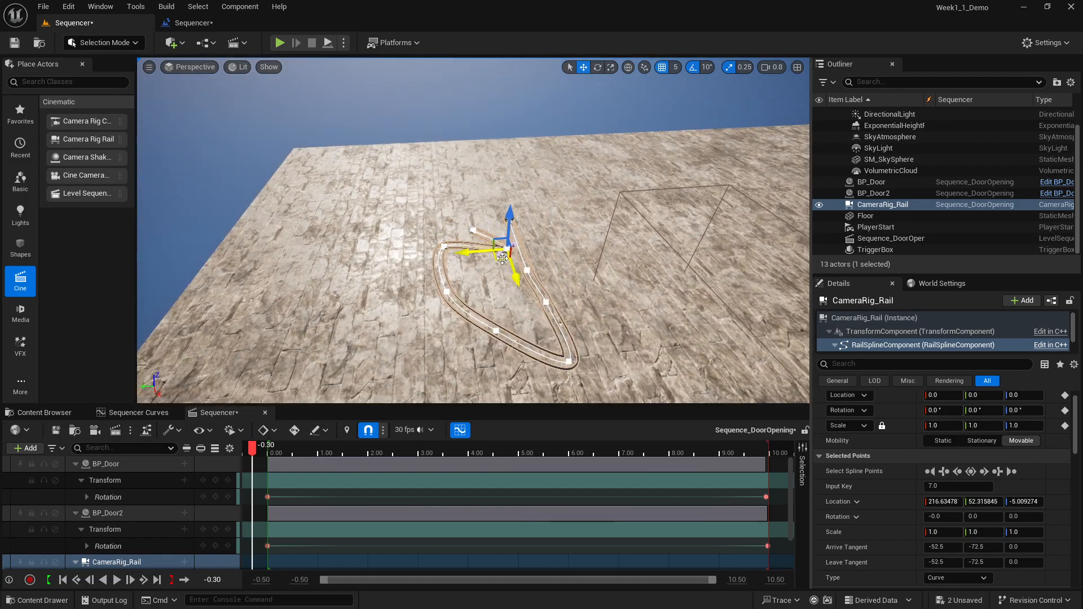
{"action": "key", "text": "ctrl+z"}
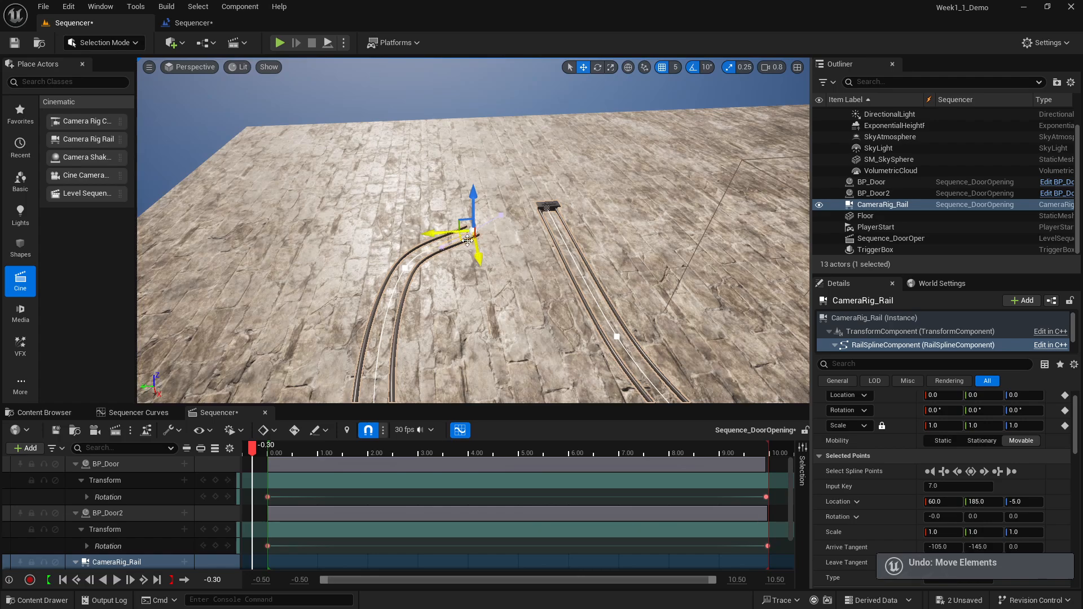
Step: Extend the rail across its own track to X 275, Y -130, Z -5 and down to X 590, Y -130, Z -300 with duplicated spline points
{"action": "left_click_drag", "start_coordinate": [502, 263], "coordinate": [662, 303]}
{"action": "right_click_drag", "start_coordinate": [519, 231], "coordinate": [586, 231]}
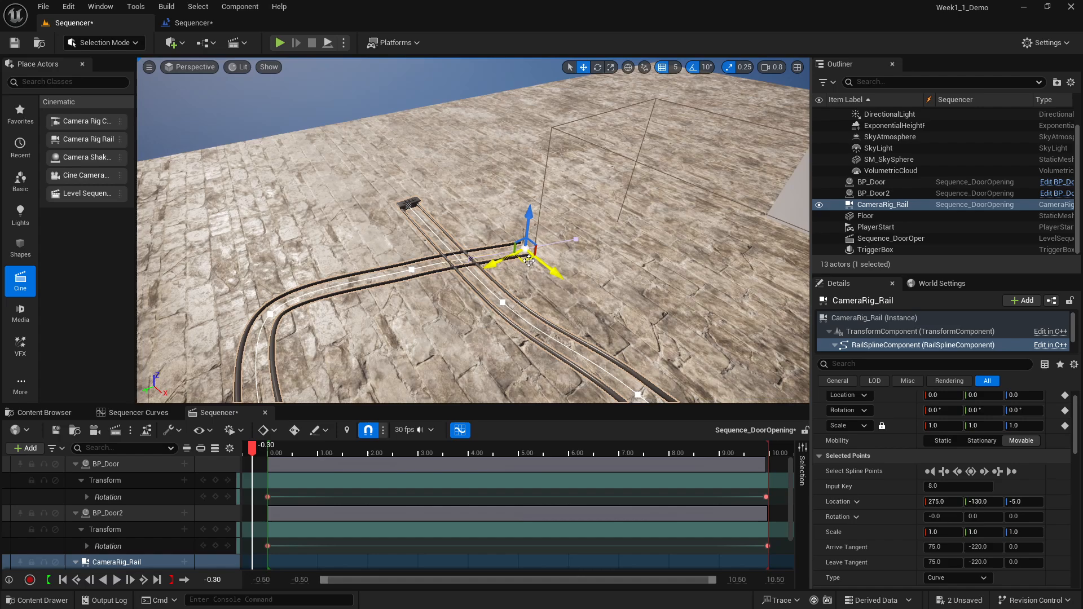
{"action": "left_click_drag", "start_coordinate": [583, 293], "coordinate": [617, 359]}
{"action": "key", "text": "s"}
{"action": "right_click_drag", "start_coordinate": [620, 364], "coordinate": [652, 391]}
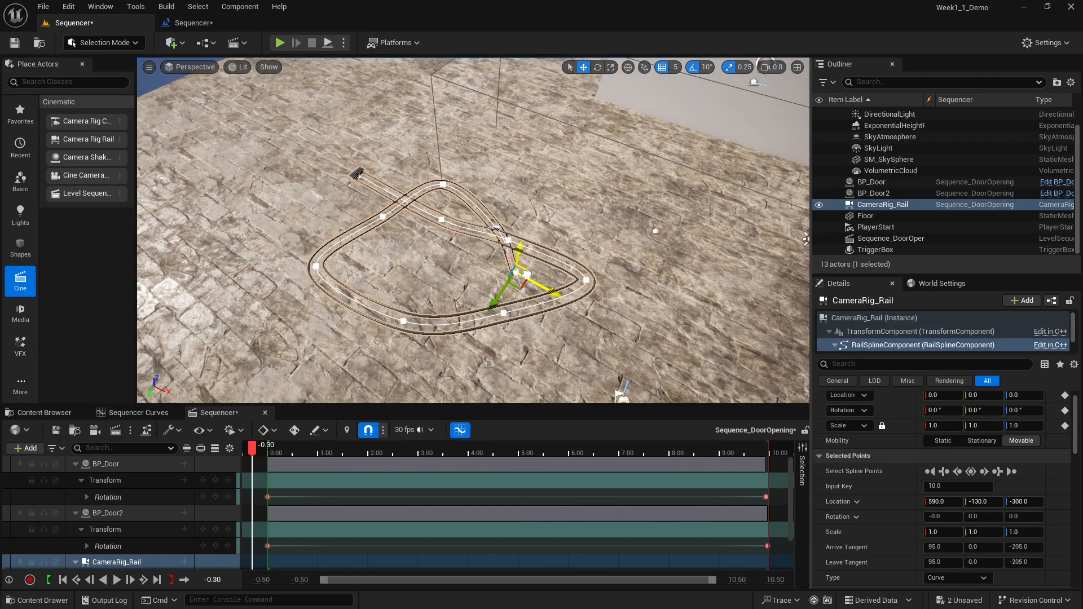
Step: Add another spline point at the rail's lower end at X 555, Y 160, Z -300
{"action": "left_click_drag", "start_coordinate": [470, 344], "coordinate": [468, 349]}
{"action": "key", "text": "f"}
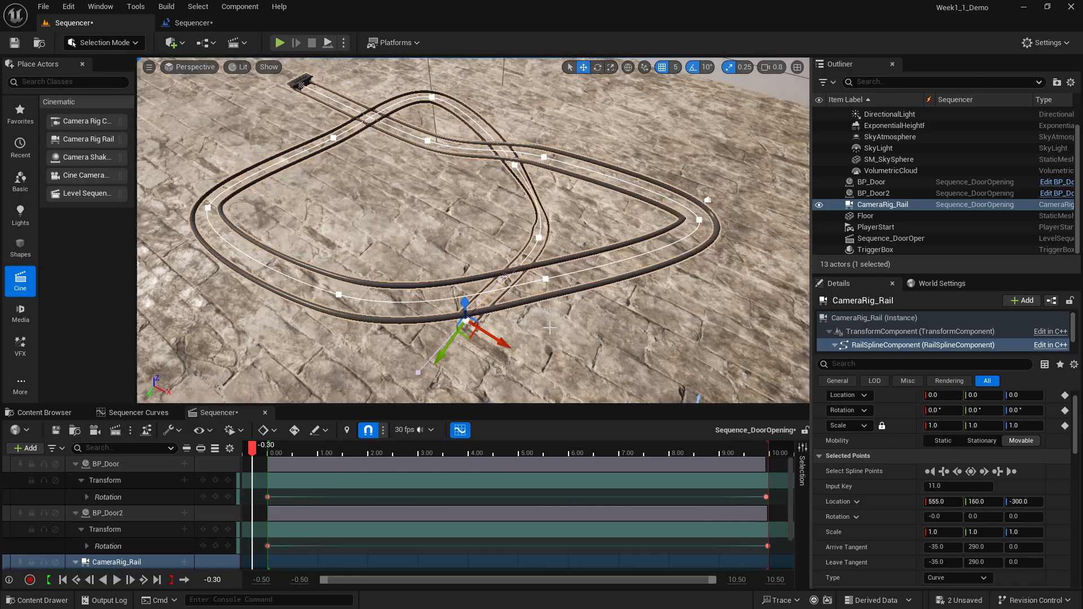
{"action": "scroll", "coordinate": [529, 232], "scroll_direction": "down", "scroll_amount": 5}
{"action": "left_click_drag", "start_coordinate": [529, 231], "coordinate": [688, 248], "text": "alt"}
{"action": "left_click_drag", "start_coordinate": [495, 253], "coordinate": [657, 337], "text": "alt"}
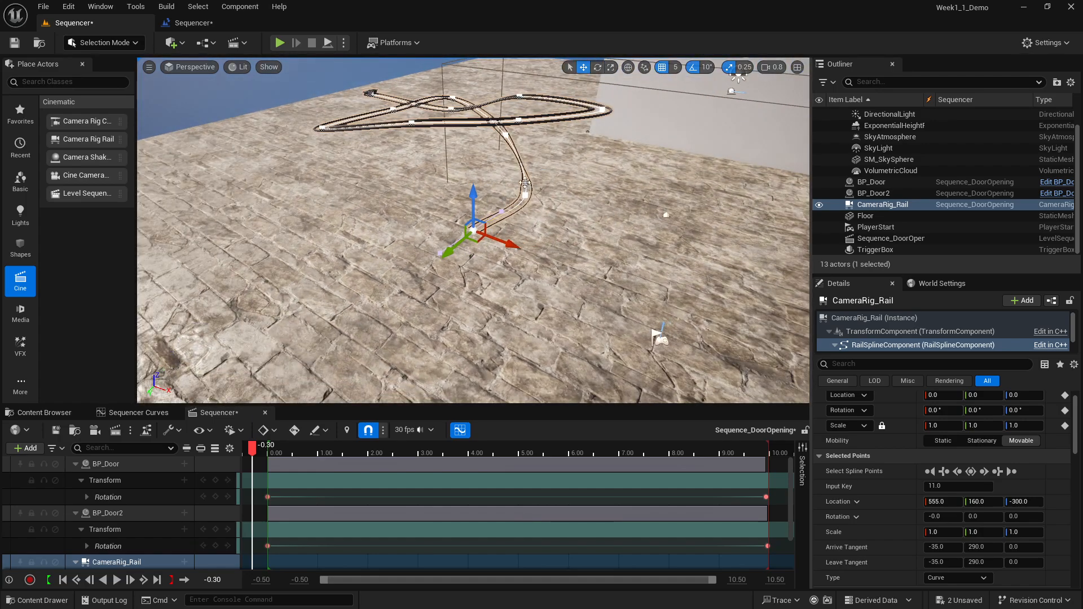
Step: Try rotating the second-to-last spline point on the rail's descending section, and undo the rotation
{"action": "left_click_drag", "start_coordinate": [524, 182], "coordinate": [550, 188], "text": "alt"}
{"action": "left_click", "coordinate": [549, 180]}
{"action": "key", "text": "e"}
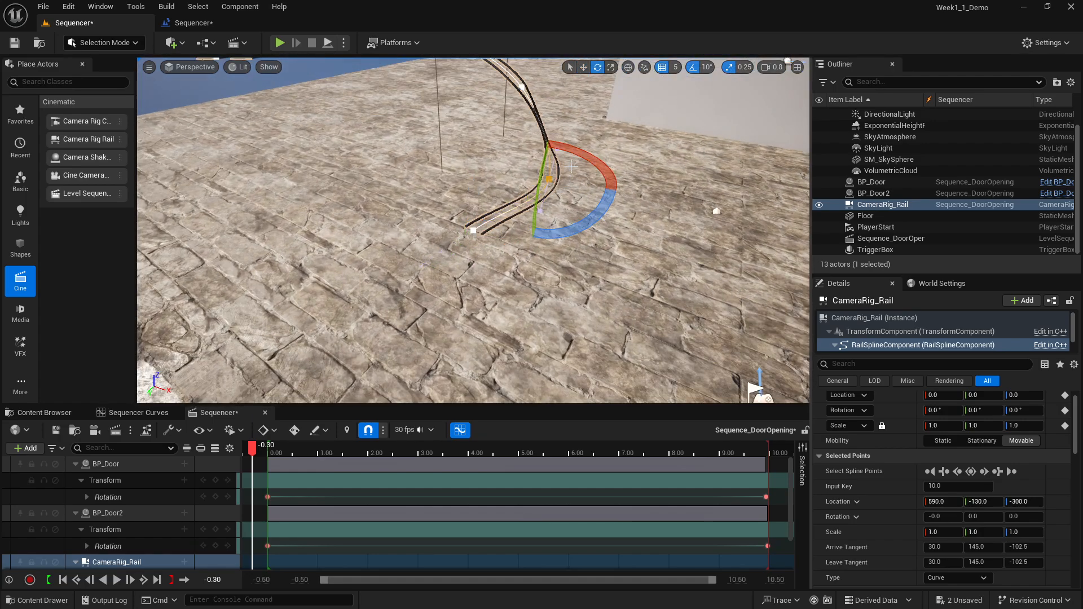
{"action": "mouse_move", "coordinate": [581, 222]}
{"action": "left_mouse_down"}
{"action": "mouse_move", "coordinate": [556, 227]}
{"action": "mouse_move", "coordinate": [581, 221]}
{"action": "left_mouse_up"}
{"action": "left_click_drag", "start_coordinate": [525, 148], "coordinate": [541, 149]}
{"action": "left_click_drag", "start_coordinate": [508, 218], "coordinate": [525, 226]}
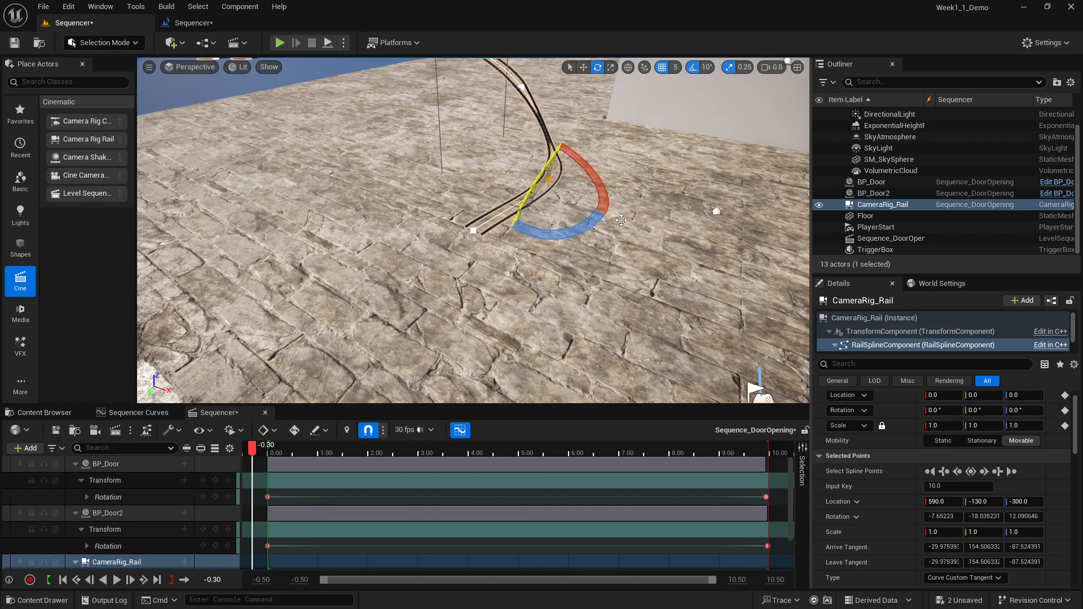
{"action": "key", "text": "ctrl+z"}
Step: Select the rail's last spline point and rotate it 30 degrees around Z
{"action": "scroll", "coordinate": [468, 227], "scroll_direction": "up", "scroll_amount": 4}
{"action": "left_click", "coordinate": [474, 229]}
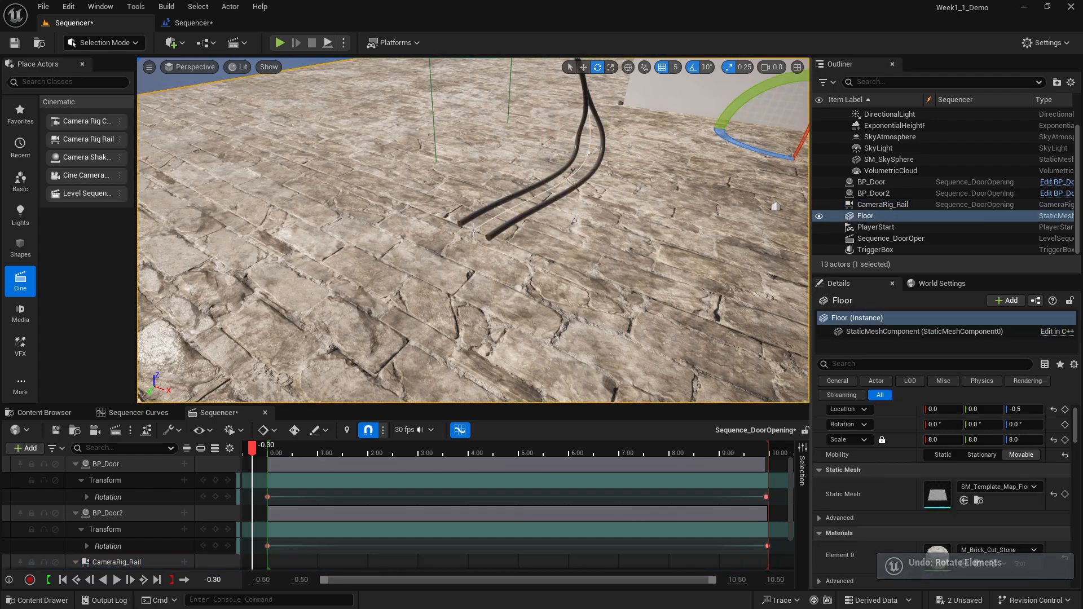
{"action": "left_click", "coordinate": [556, 168]}
{"action": "left_click", "coordinate": [473, 230]}
{"action": "scroll", "coordinate": [473, 230], "scroll_direction": "up", "scroll_amount": 3}
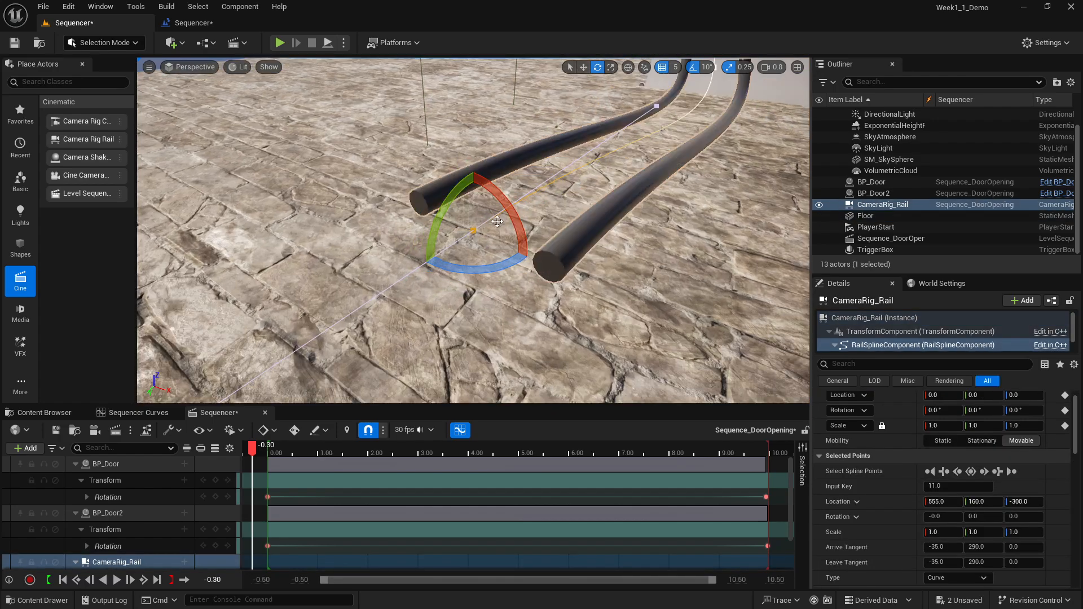
{"action": "scroll", "coordinate": [310, 326], "scroll_direction": "down", "scroll_amount": 4}
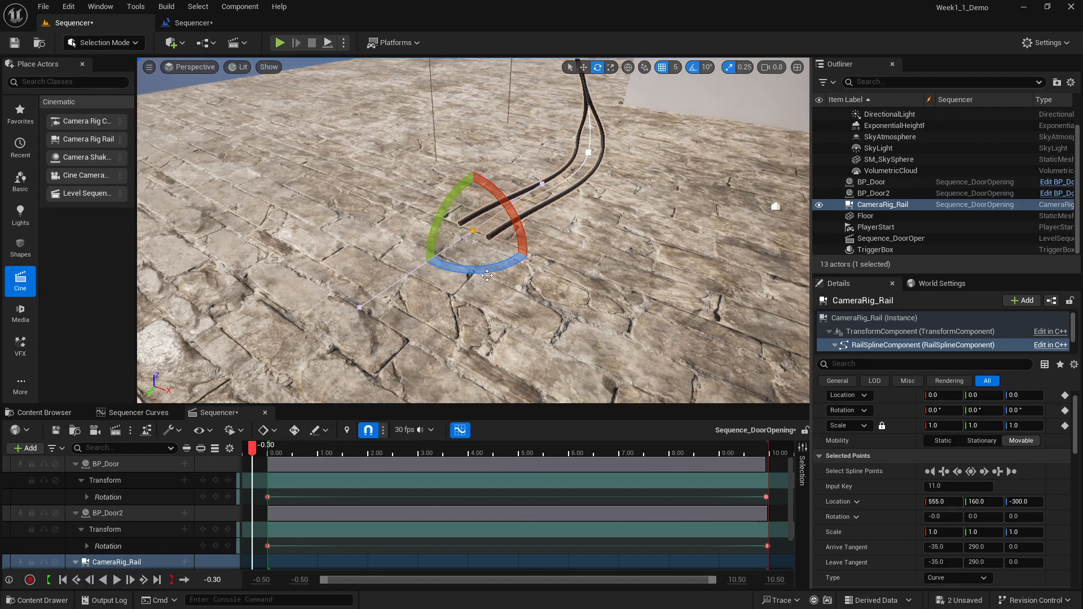
{"action": "left_click_drag", "start_coordinate": [487, 275], "coordinate": [426, 277]}
Step: Bend the rail's end by moving the last point's tangent handle to about X -165, Y 74, and undo the final vertical adjustment
{"action": "left_click", "coordinate": [587, 207]}
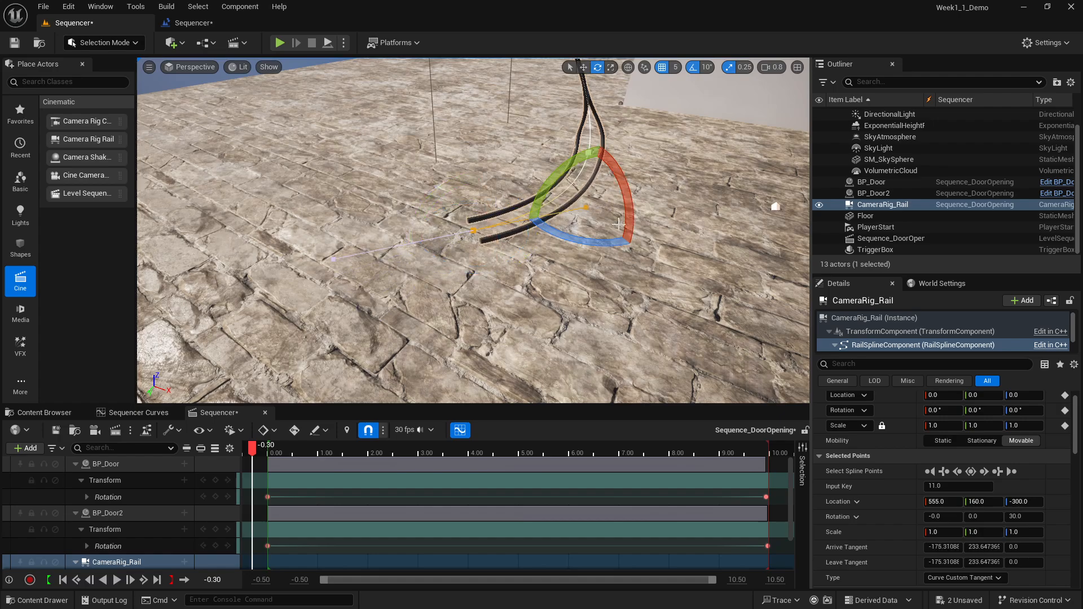
{"action": "key", "text": "w"}
{"action": "left_click_drag", "start_coordinate": [594, 219], "coordinate": [562, 249]}
{"action": "mouse_move", "coordinate": [560, 201]}
{"action": "left_mouse_down"}
{"action": "mouse_move", "coordinate": [558, 223]}
{"action": "mouse_move", "coordinate": [555, 204]}
{"action": "left_mouse_up"}
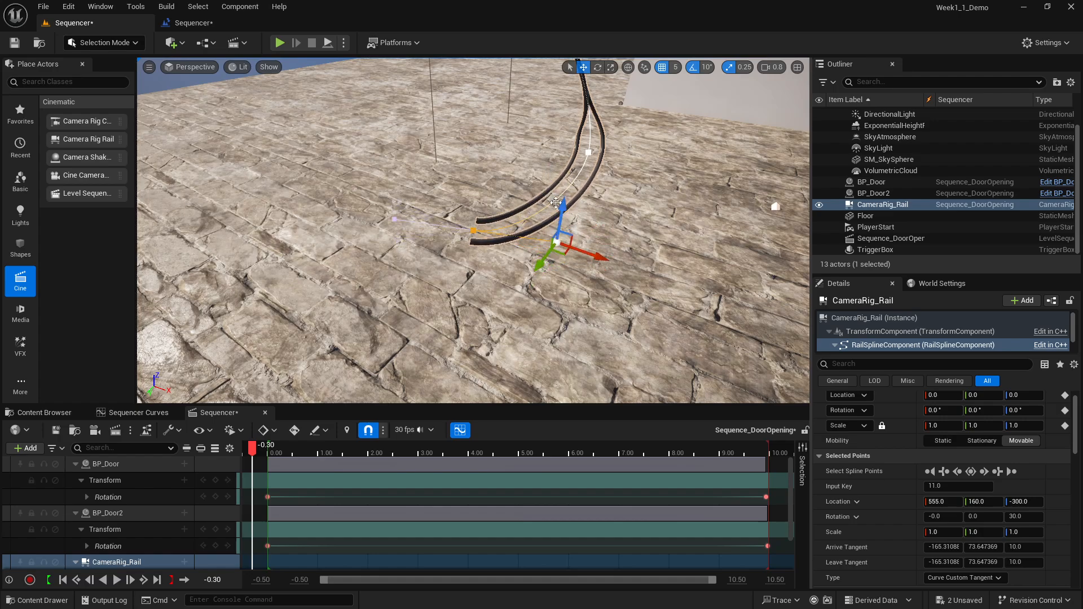
{"action": "key", "text": "ctrl+z"}
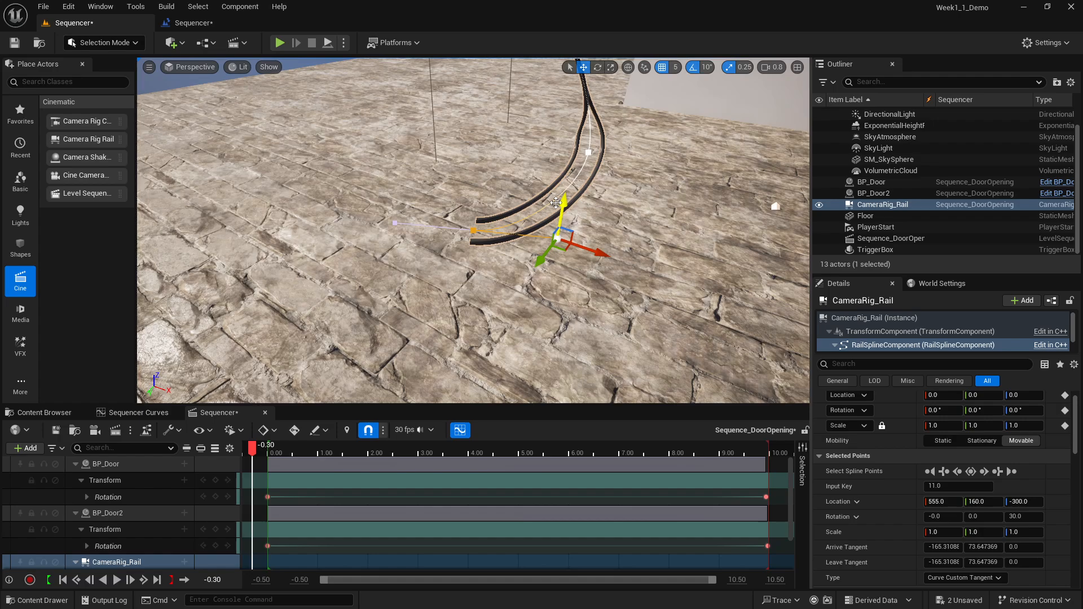
Step: Rotate the rail's last spline point to 50 degrees around Z, turning the end of the track further
{"action": "left_click", "coordinate": [476, 230]}
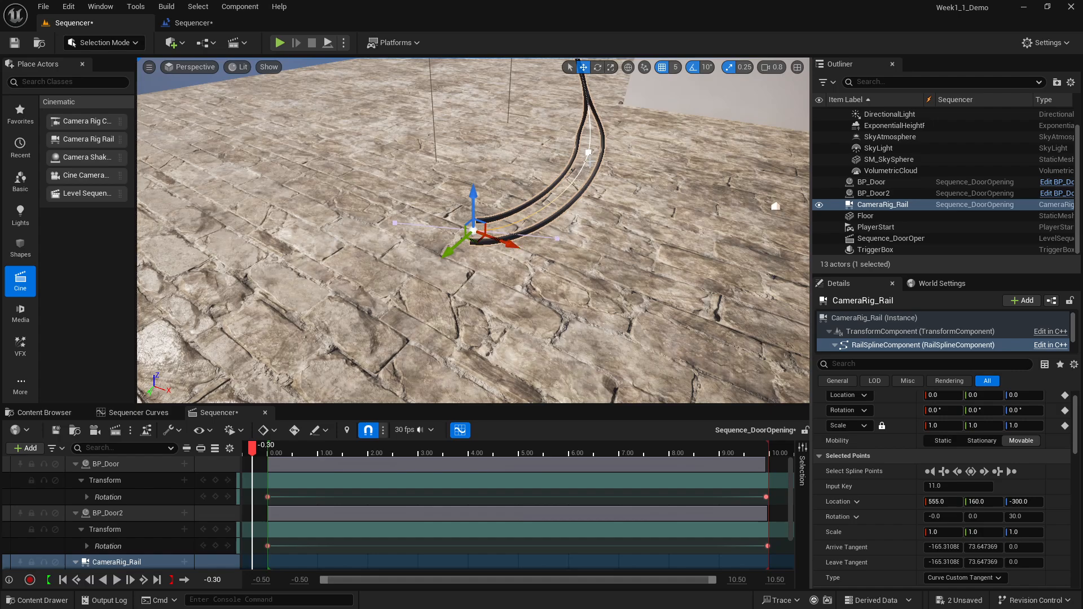
{"action": "key", "text": "e"}
{"action": "left_click_drag", "start_coordinate": [522, 255], "coordinate": [558, 242]}
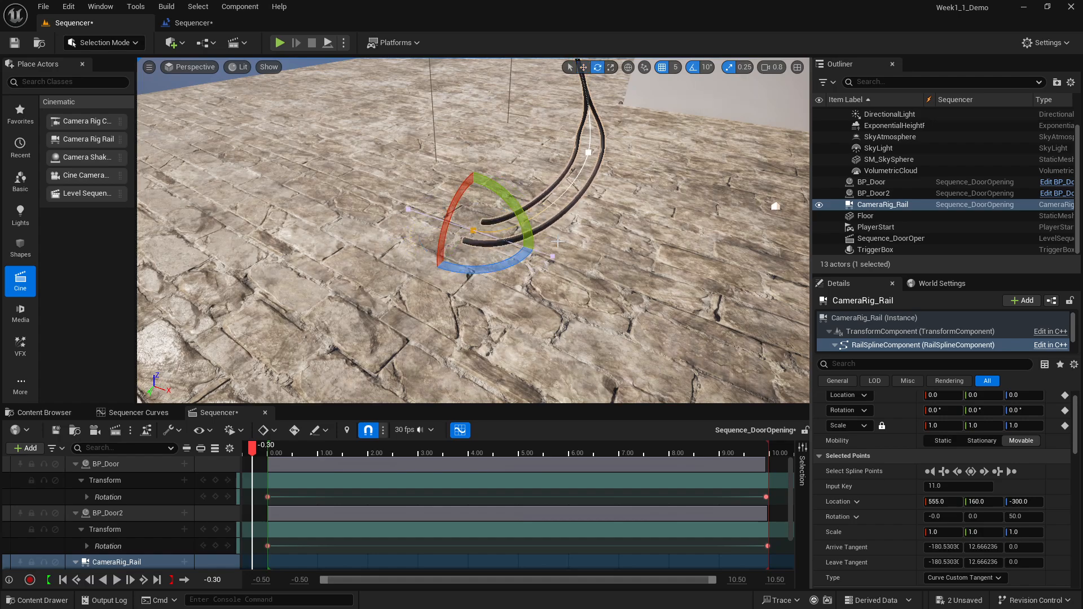
{"action": "left_click", "coordinate": [553, 256]}
{"action": "left_click", "coordinate": [474, 230]}
Step: Select the rail's first spline point and move it along Y to -10
{"action": "key", "text": "s"}
{"action": "right_click_drag", "start_coordinate": [474, 230], "coordinate": [481, 141]}
{"action": "scroll", "coordinate": [474, 229], "scroll_direction": "up", "scroll_amount": 3}
{"action": "key", "text": "w"}
{"action": "key", "text": "e"}
{"action": "right_click_drag", "start_coordinate": [613, 236], "coordinate": [609, 266]}
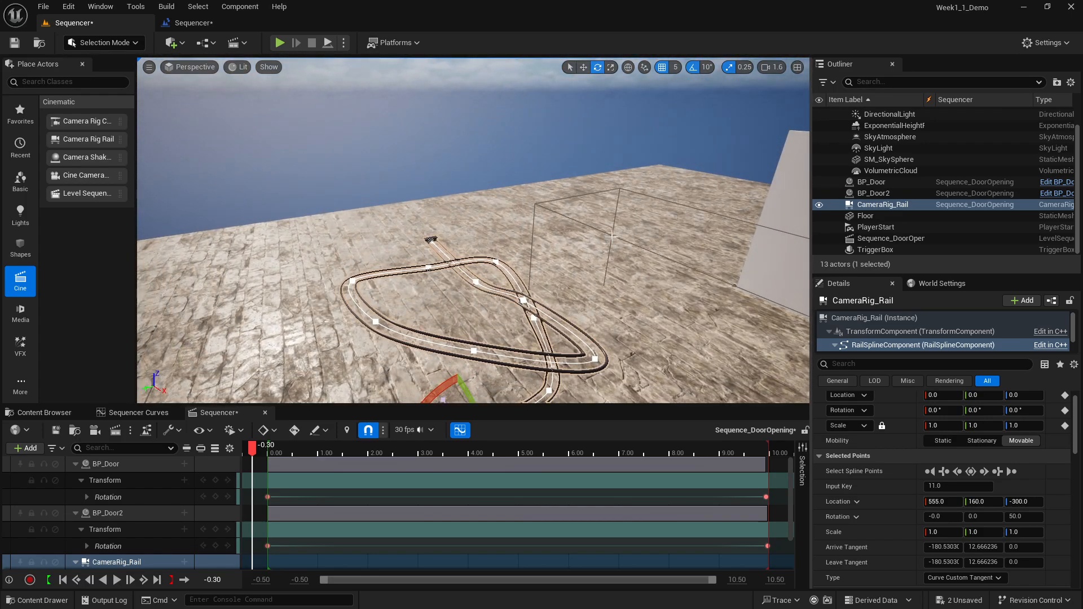
{"action": "left_click", "coordinate": [430, 242]}
{"action": "right_click_drag", "start_coordinate": [429, 242], "coordinate": [416, 235]}
{"action": "key", "text": "w"}
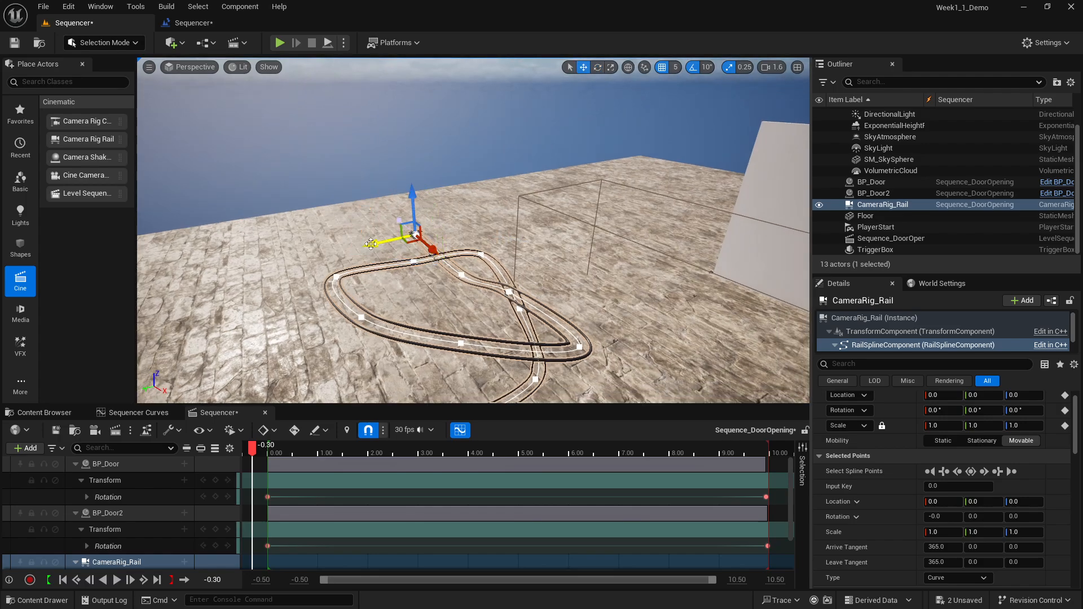
{"action": "right_click_drag", "start_coordinate": [416, 234], "coordinate": [420, 228]}
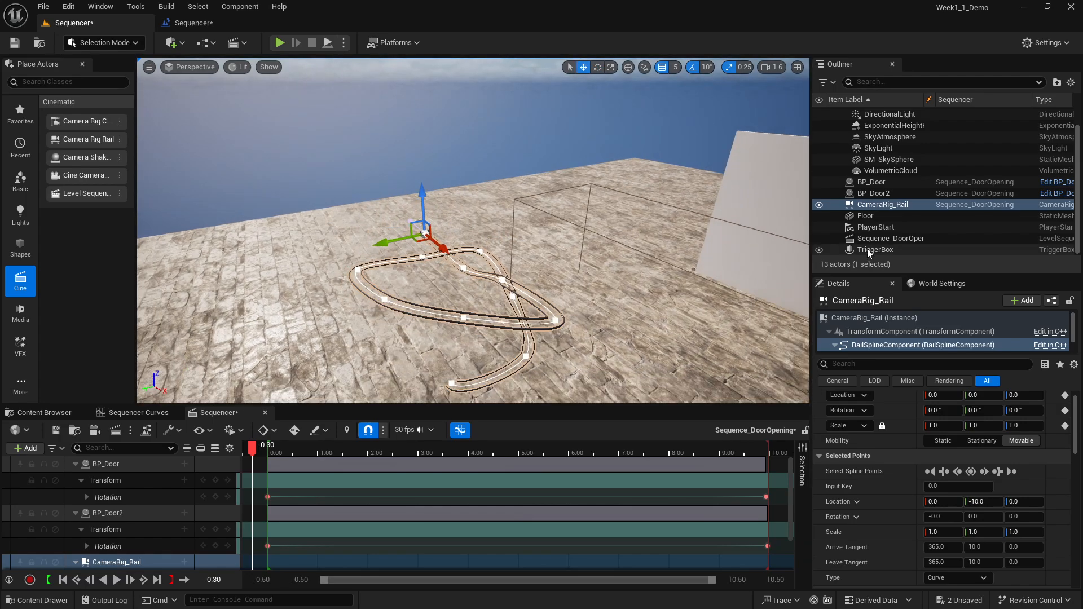
Step: Select the whole CameraRig_Rail actor and move it to X -1110, Y 190, Z 340
{"action": "left_click", "coordinate": [867, 249]}
{"action": "left_click", "coordinate": [877, 205]}
{"action": "left_click_drag", "start_coordinate": [393, 245], "coordinate": [599, 196]}
{"action": "right_click_drag", "start_coordinate": [599, 196], "coordinate": [649, 197]}
{"action": "right_click_drag", "start_coordinate": [486, 174], "coordinate": [483, 174]}
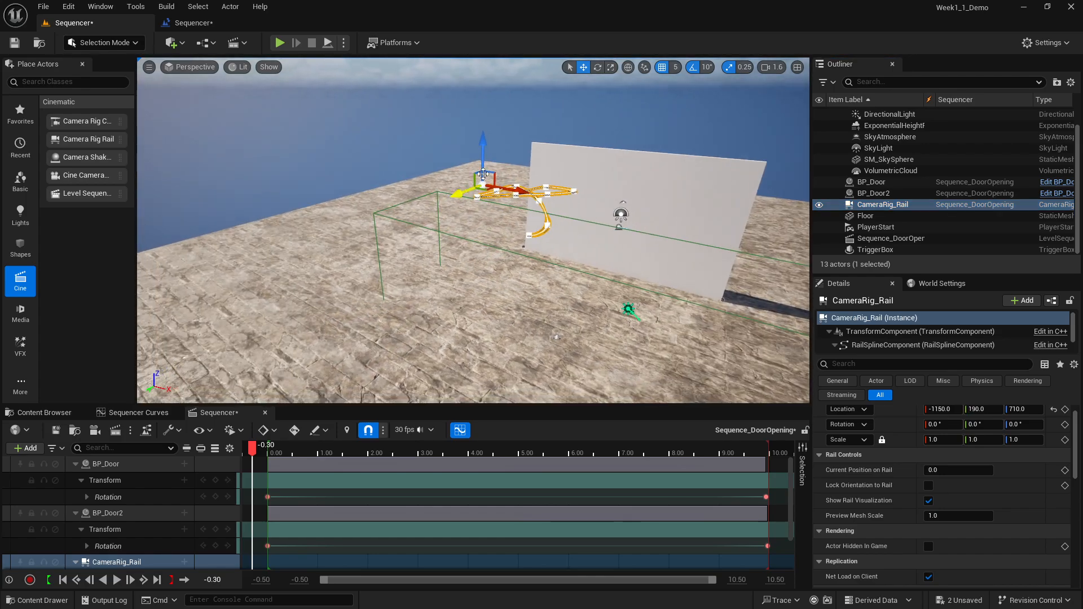
{"action": "left_click_drag", "start_coordinate": [483, 174], "coordinate": [495, 217]}
{"action": "key", "text": "f"}
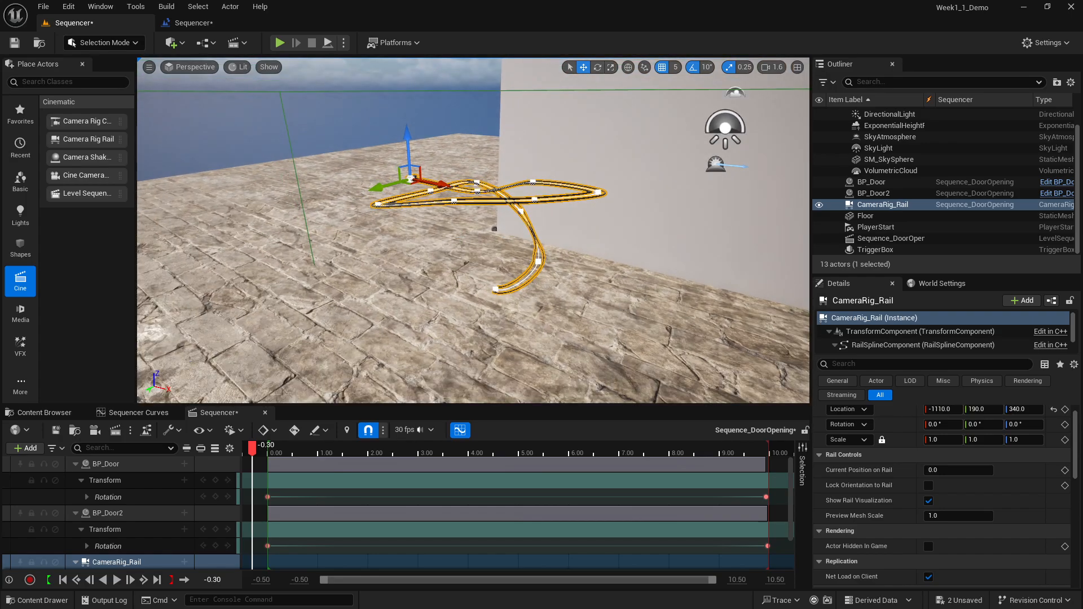
Step: Add a cube from the basic shapes to the level and reset its location to the world origin
{"action": "left_click", "coordinate": [365, 100]}
{"action": "scroll", "coordinate": [365, 101], "scroll_direction": "down", "scroll_amount": 1}
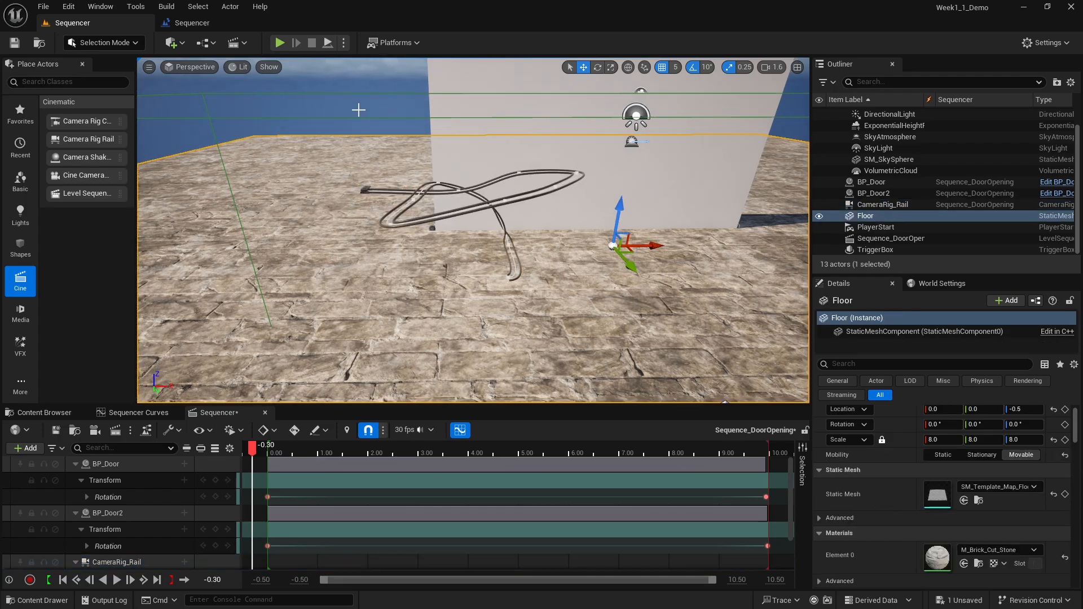
{"action": "left_click", "coordinate": [8, 248]}
{"action": "left_click_drag", "start_coordinate": [68, 120], "coordinate": [342, 157]}
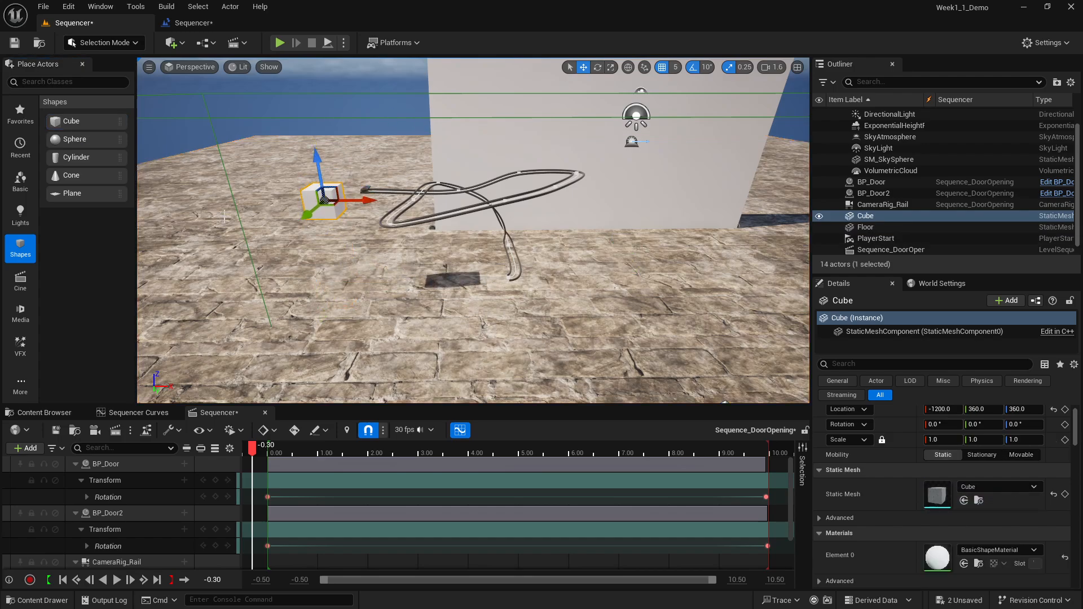
{"action": "scroll", "coordinate": [909, 450], "scroll_direction": "up", "scroll_amount": 1}
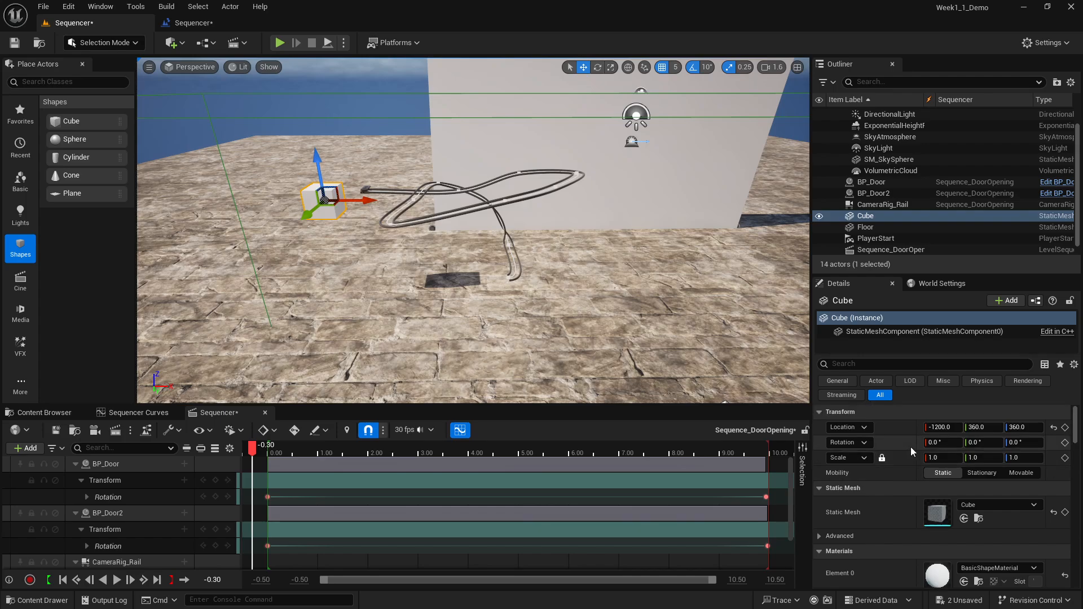
{"action": "left_click", "coordinate": [1052, 427]}
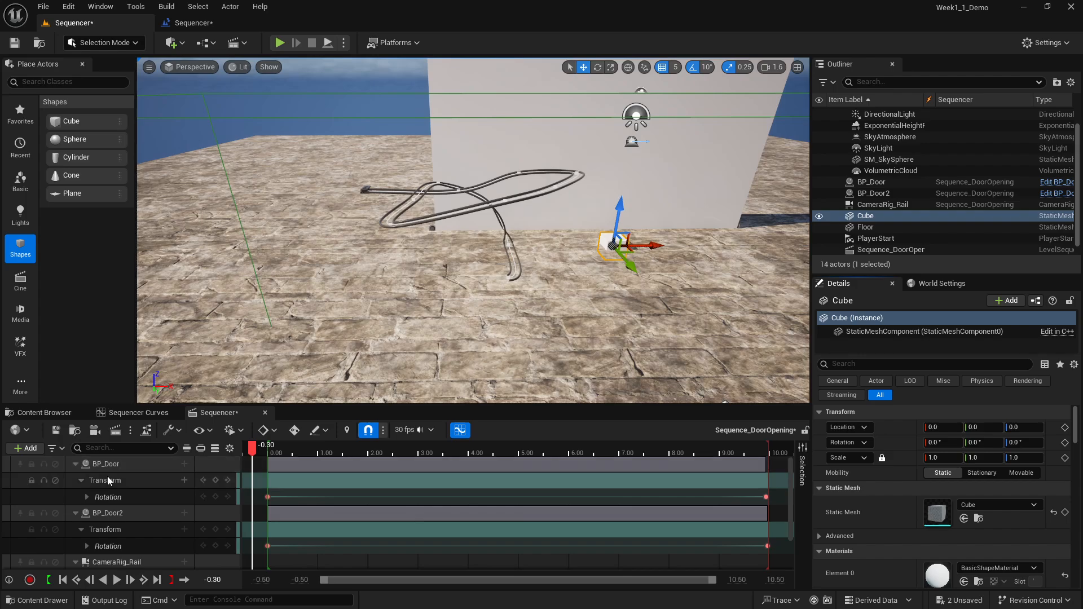
Step: Collapse the BP_Door, BP_Door2 and CameraRig_Rail tracks in the sequence
{"action": "left_click", "coordinate": [76, 460]}
{"action": "left_click", "coordinate": [75, 465]}
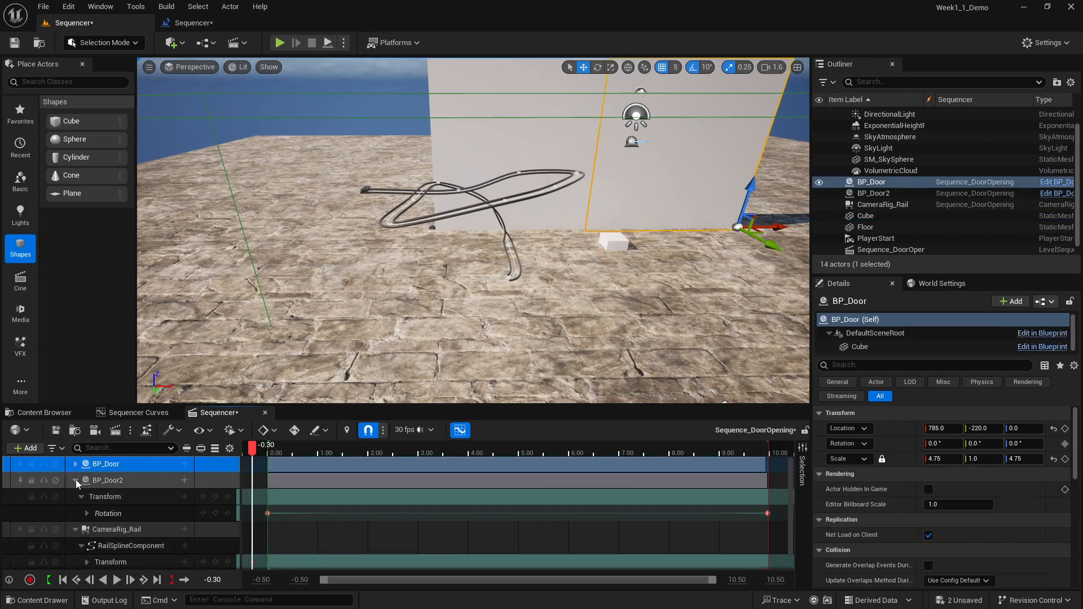
{"action": "left_click", "coordinate": [75, 480]}
{"action": "left_click", "coordinate": [74, 496]}
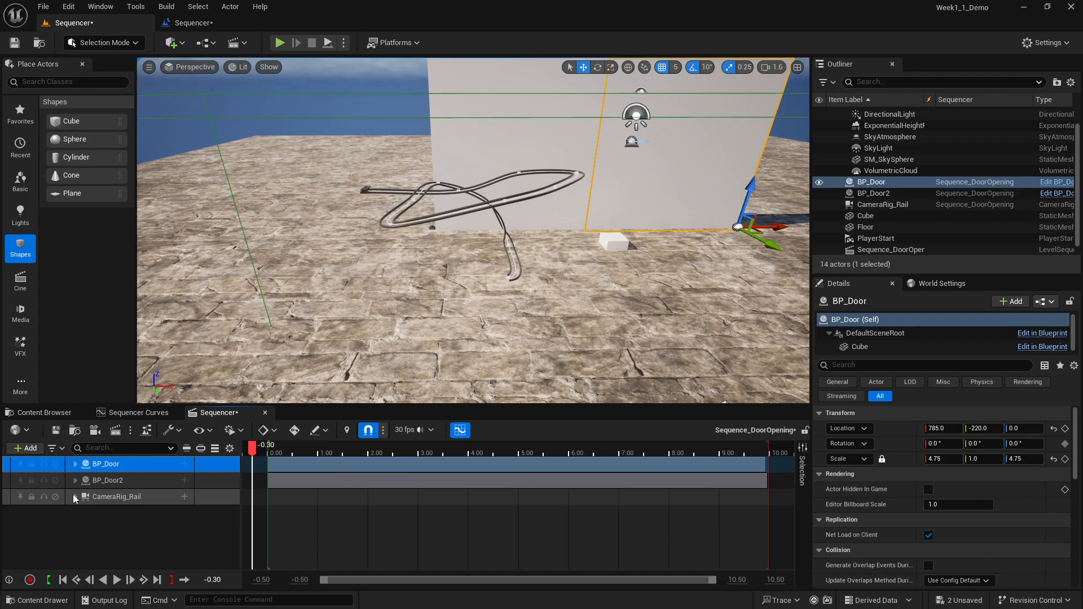
{"action": "left_click", "coordinate": [169, 526]}
Step: Add the cube as a track in the door-opening sequence and delete its Transform track
{"action": "left_click", "coordinate": [619, 243]}
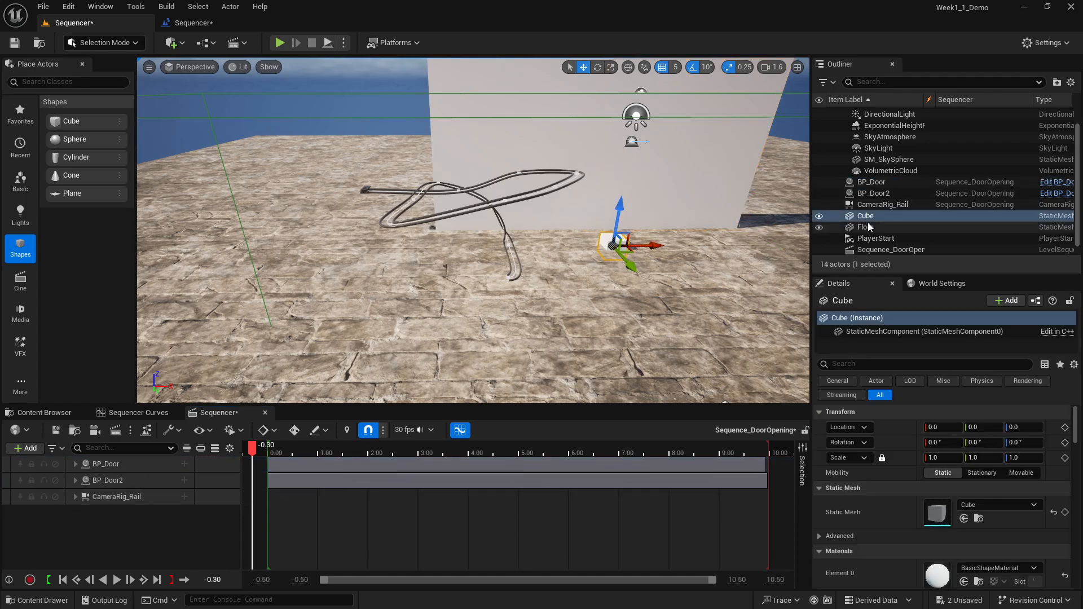
{"action": "left_click_drag", "start_coordinate": [866, 216], "coordinate": [632, 354]}
{"action": "left_click_drag", "start_coordinate": [92, 539], "coordinate": [92, 540]}
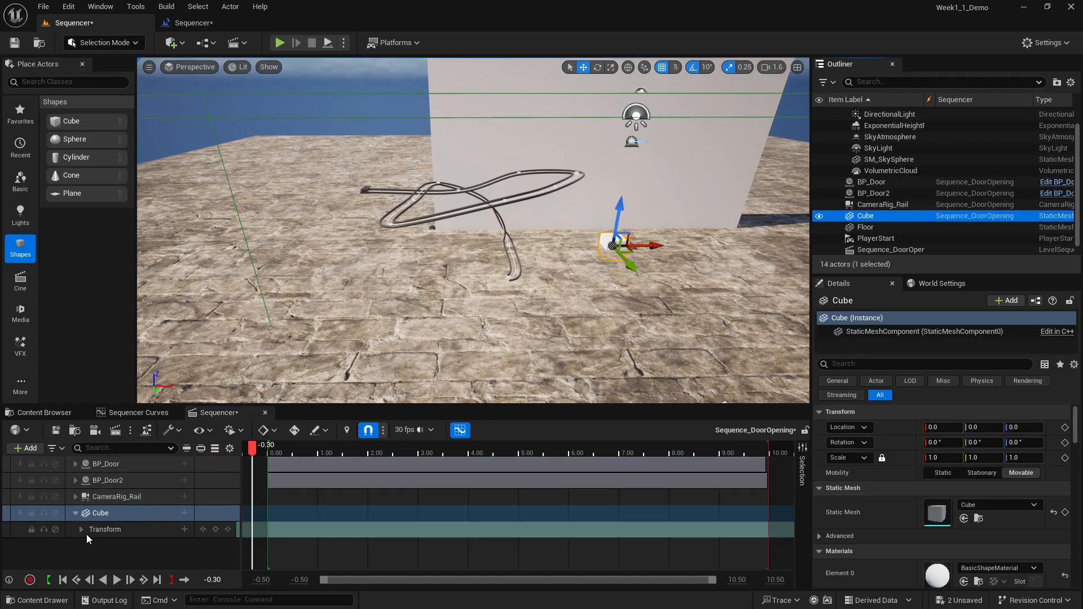
{"action": "left_click", "coordinate": [126, 526]}
{"action": "key", "text": "Delete"}
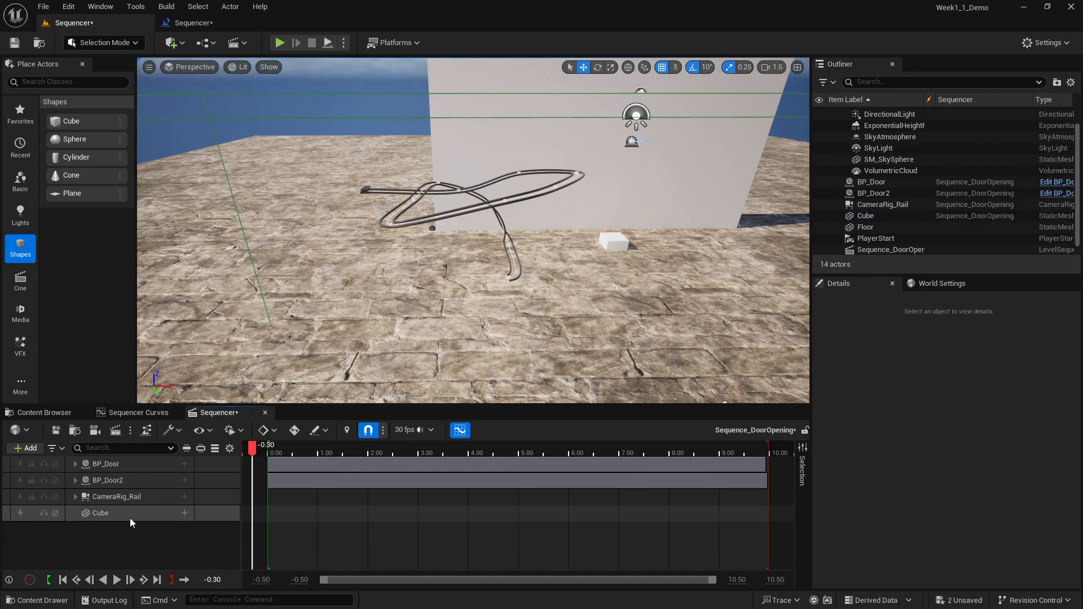
Step: Add an Attach track to the cube that binds it to CameraRig_Rail
{"action": "left_click", "coordinate": [187, 513]}
{"action": "mouse_move", "coordinate": [224, 379]}
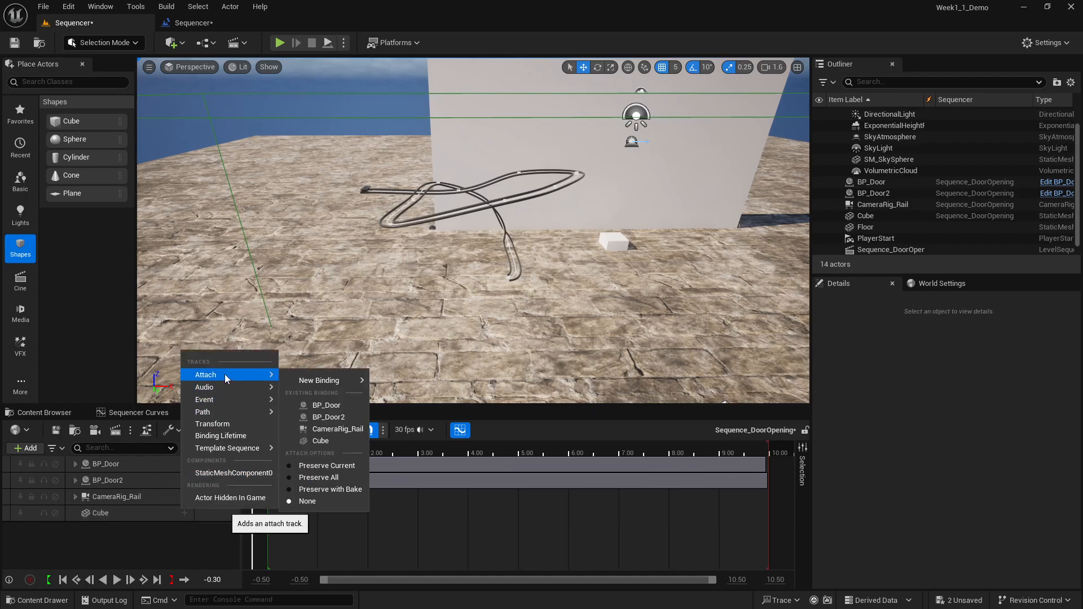
{"action": "left_click", "coordinate": [338, 429]}
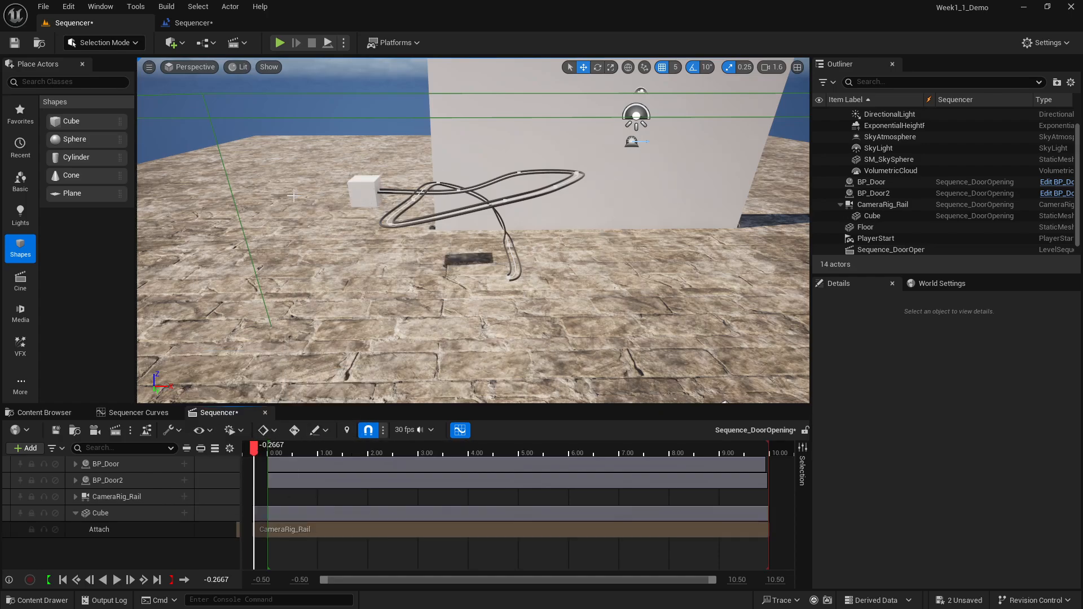
Step: Key the rail's Current Position on Rail at 0.0 with the playhead at -0.0333, and reveal the new track
{"action": "left_click_drag", "start_coordinate": [254, 448], "coordinate": [275, 484]}
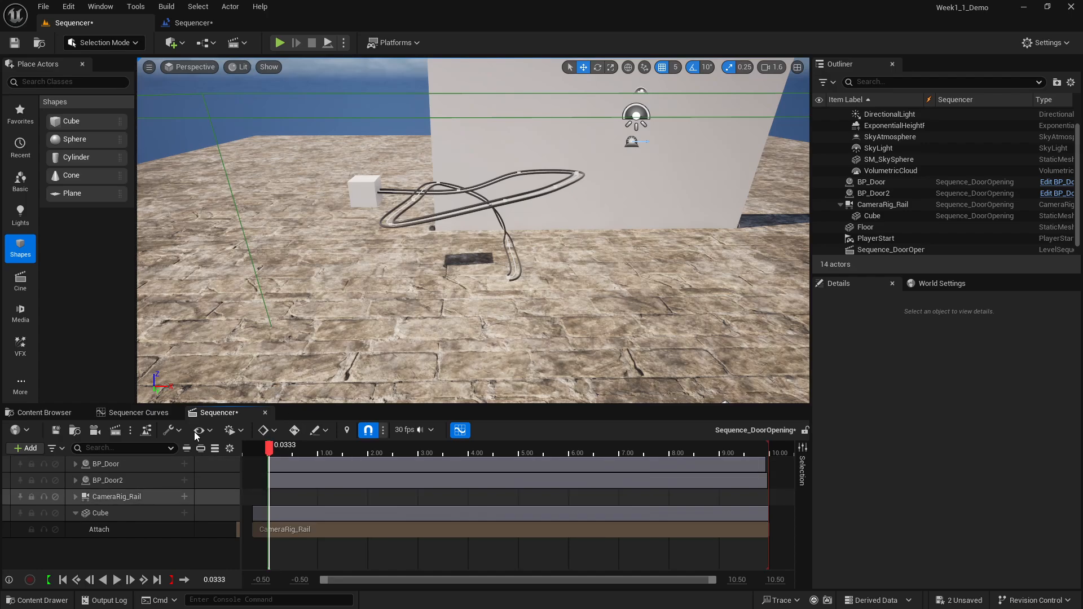
{"action": "left_click", "coordinate": [280, 449]}
{"action": "left_click_drag", "start_coordinate": [484, 449], "coordinate": [266, 471]}
{"action": "left_click", "coordinate": [882, 205]}
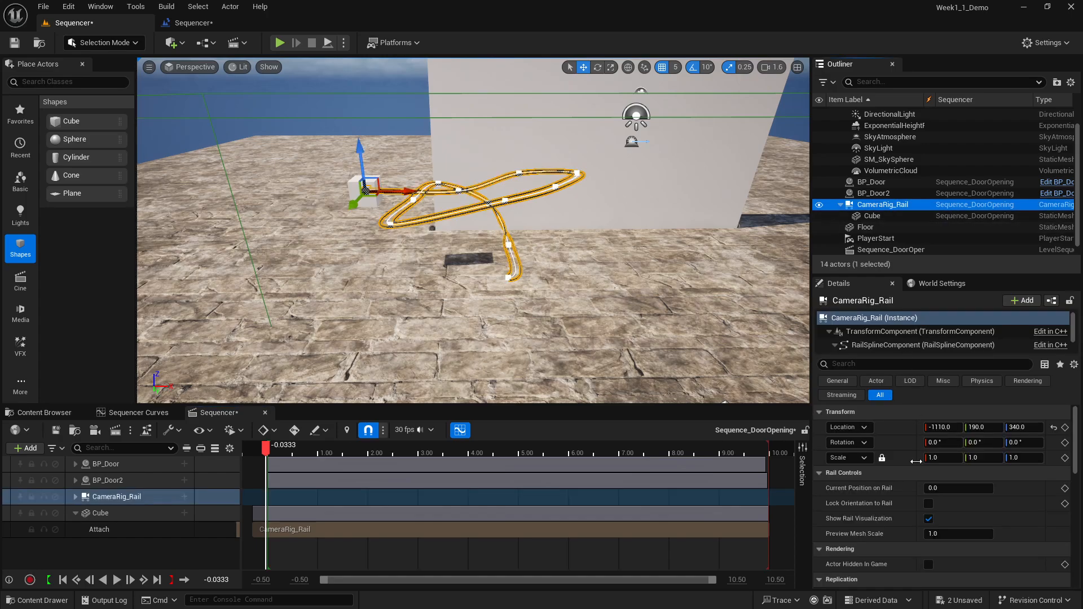
{"action": "mouse_move", "coordinate": [925, 488]}
{"action": "left_mouse_down"}
{"action": "mouse_move", "coordinate": [963, 488]}
{"action": "mouse_move", "coordinate": [933, 488]}
{"action": "left_mouse_up"}
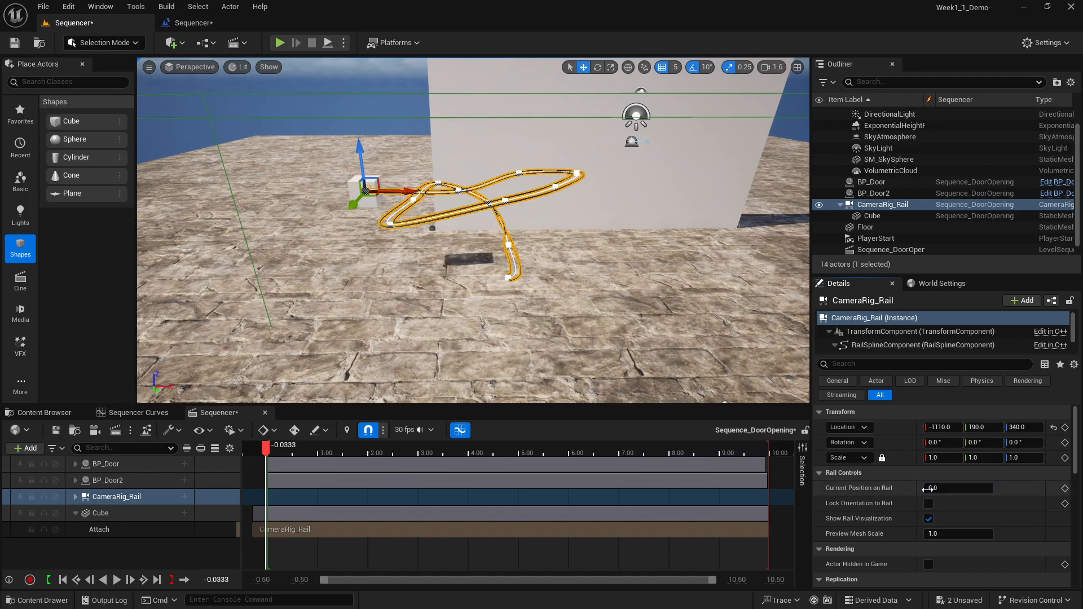
{"action": "left_click", "coordinate": [1064, 489]}
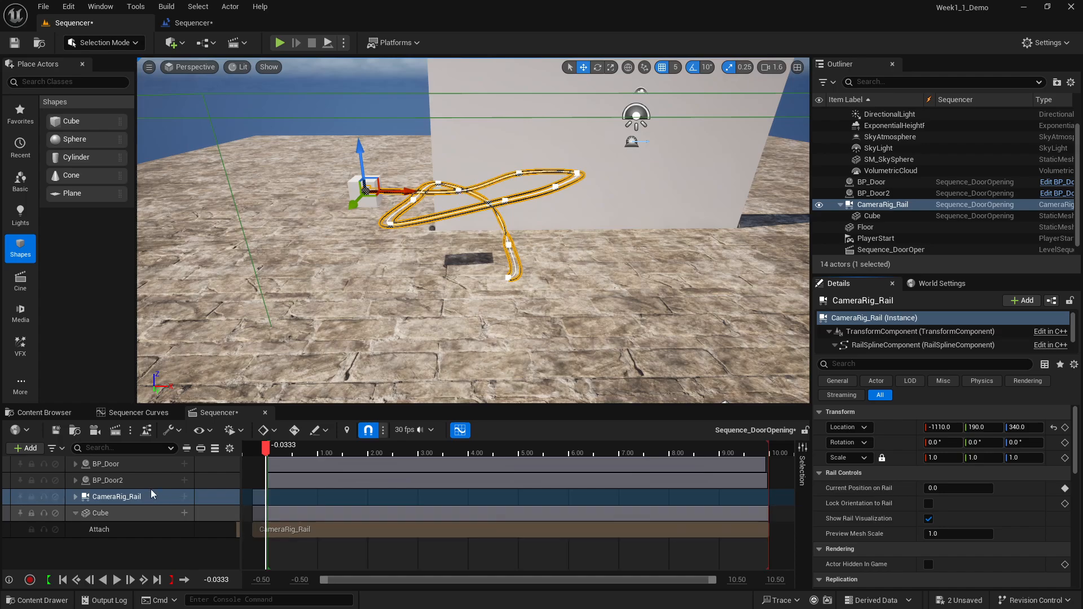
{"action": "double_click", "coordinate": [64, 495]}
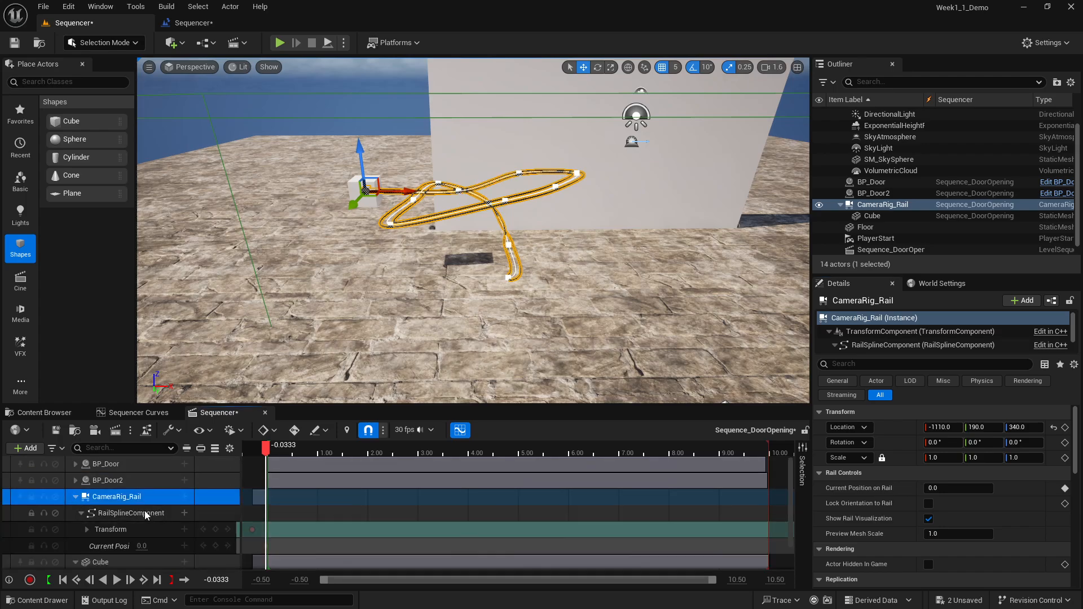
{"action": "left_click", "coordinate": [117, 546]}
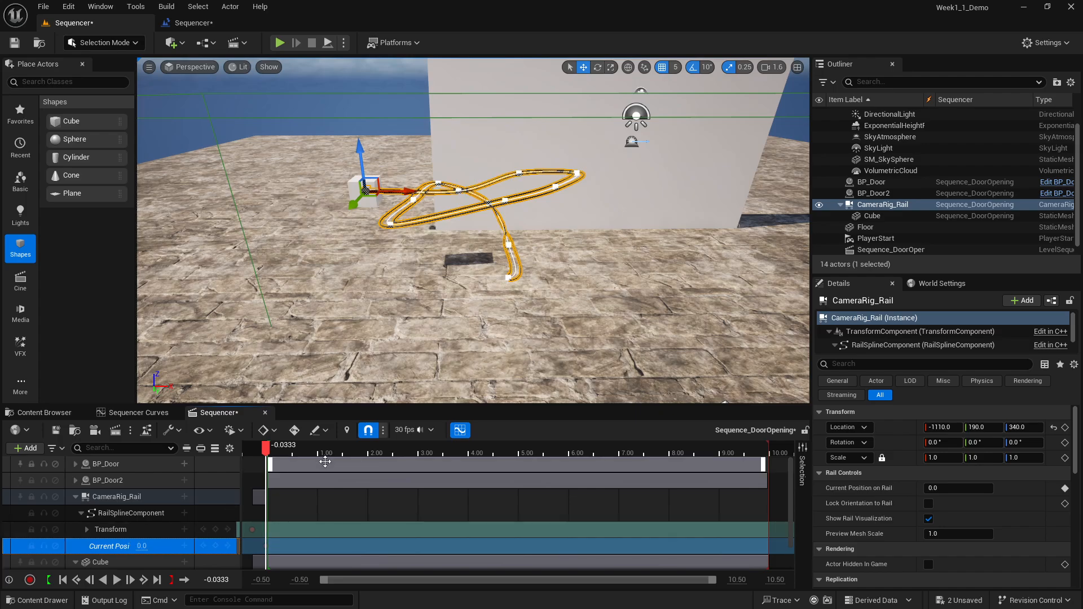
Step: Key the rail's Current Position on Rail at 1.0 with the playhead at 9.9667
{"action": "left_click_drag", "start_coordinate": [269, 448], "coordinate": [767, 462]}
{"action": "left_click", "coordinate": [958, 488]}
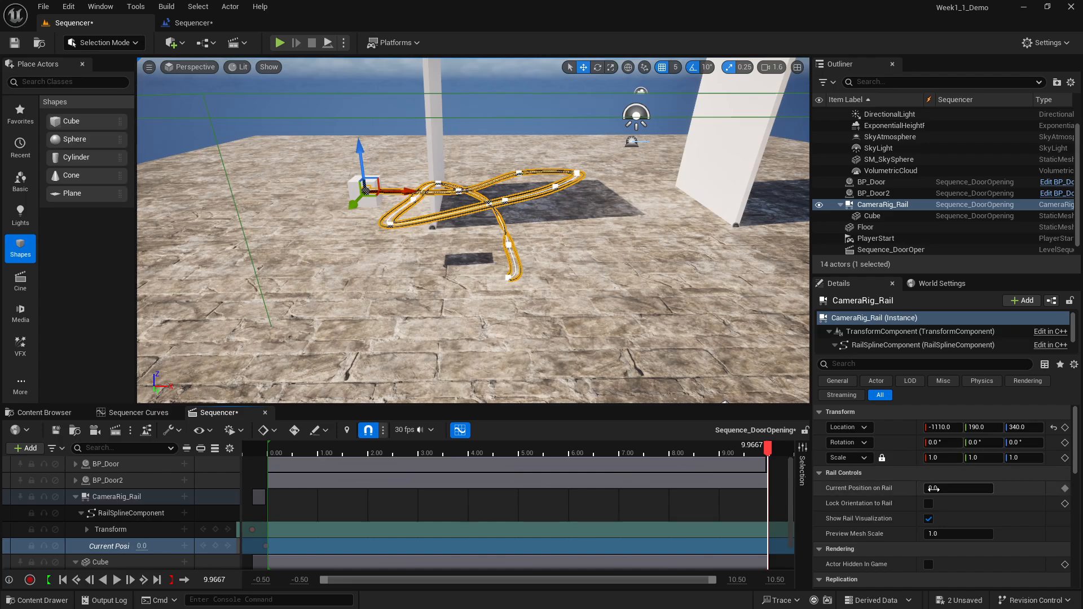
{"action": "type", "text": "1"}
{"action": "key", "text": "Return"}
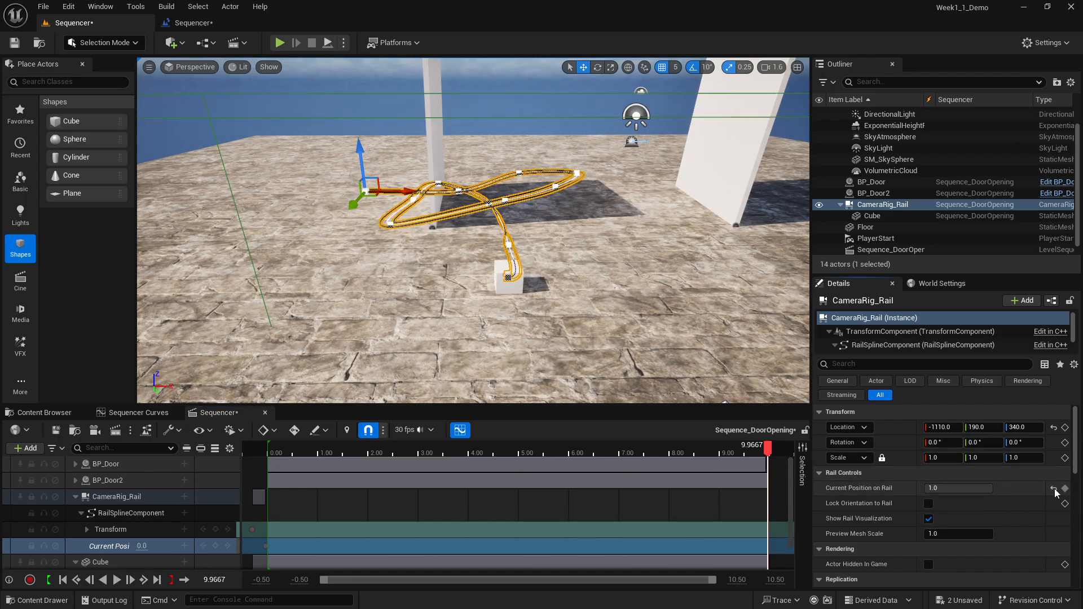
{"action": "left_click", "coordinate": [1065, 488]}
{"action": "left_click", "coordinate": [218, 546]}
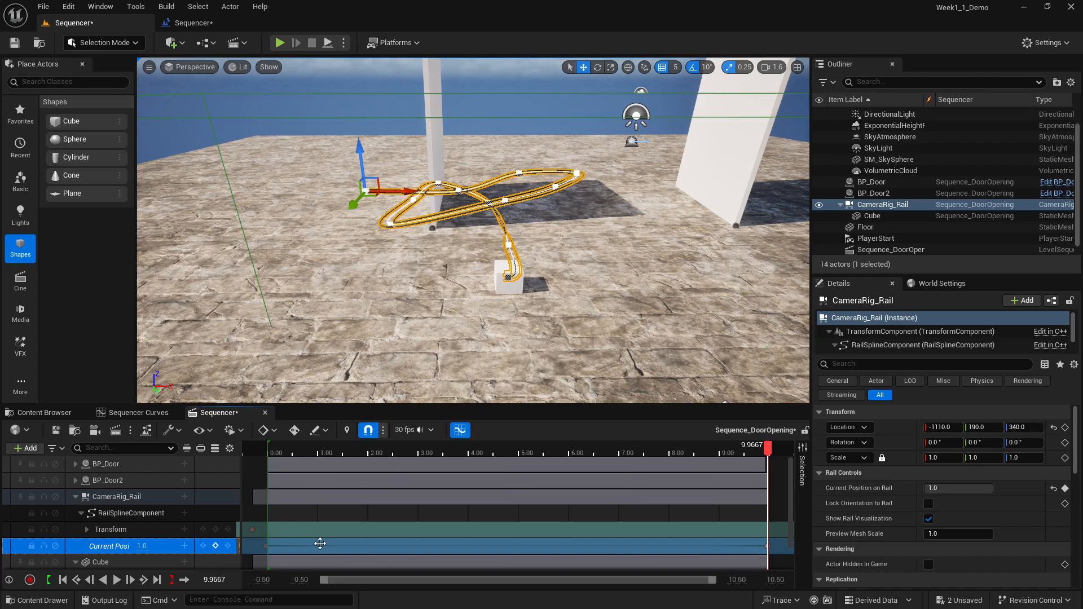
Step: Return the playhead to -0.0333 and play-test the level to check the cube's movement along the rail
{"action": "left_click_drag", "start_coordinate": [768, 453], "coordinate": [265, 493]}
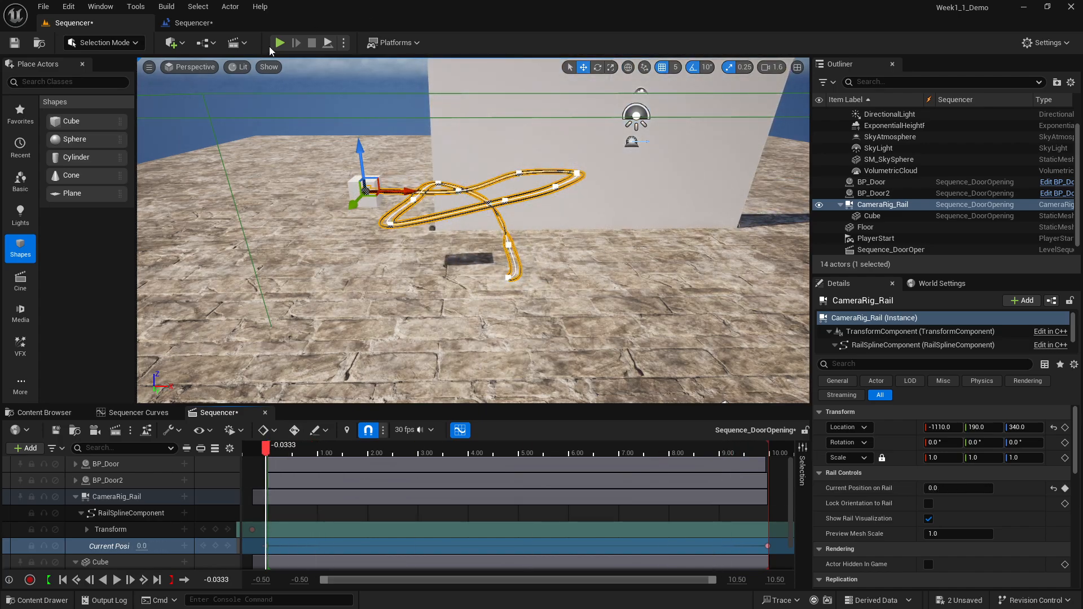
{"action": "key", "text": "alt+p"}
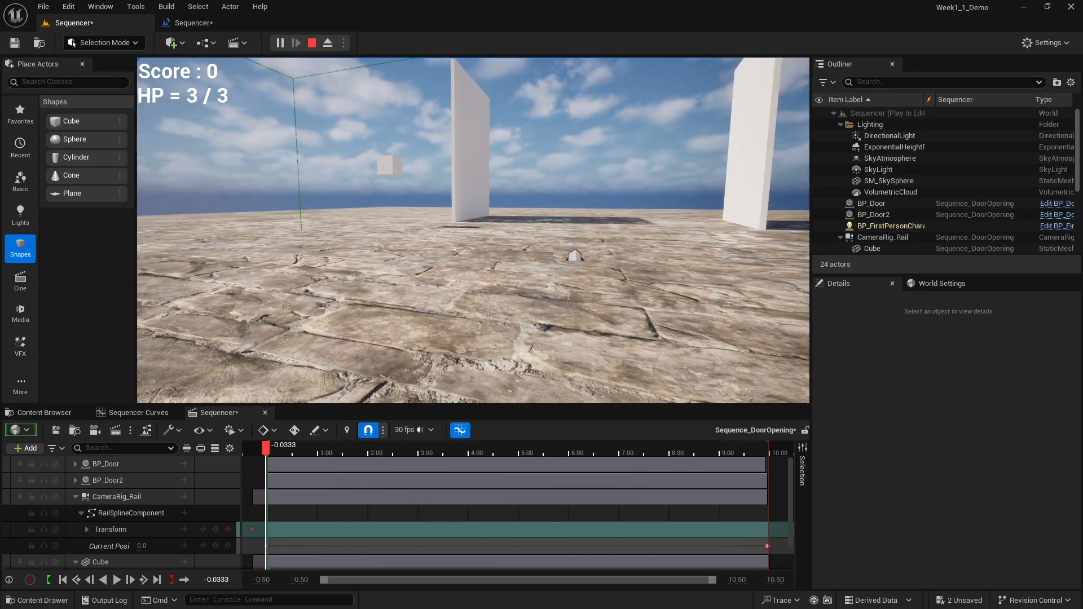
{"action": "key", "text": "Escape"}
Step: Enable Lock Orientation to Rail, testing the cube's travel with various Current Position on Rail values and returning it to 0.0
{"action": "right_click_drag", "start_coordinate": [473, 230], "coordinate": [529, 168]}
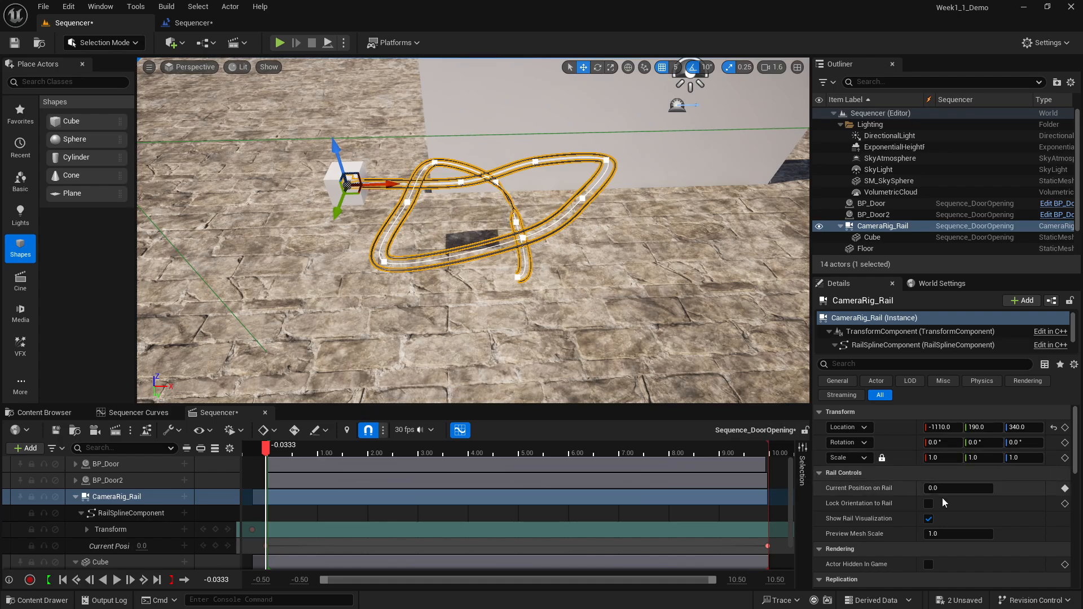
{"action": "left_click_drag", "start_coordinate": [942, 488], "coordinate": [973, 488]}
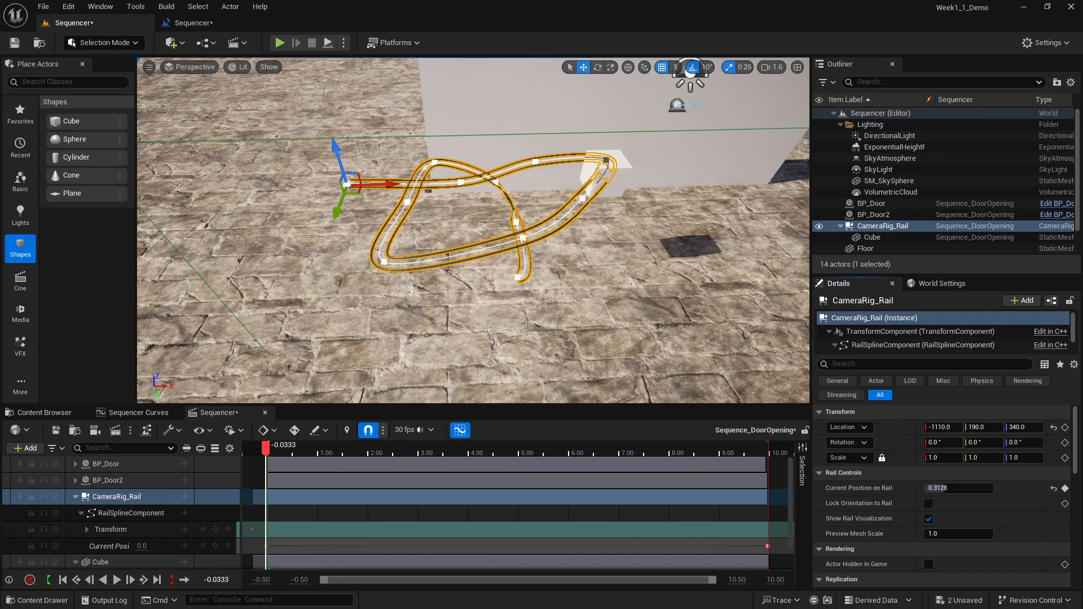
{"action": "left_click", "coordinate": [952, 488]}
{"action": "mouse_move", "coordinate": [946, 488]}
{"action": "left_mouse_down"}
{"action": "mouse_move", "coordinate": [959, 489]}
{"action": "mouse_move", "coordinate": [930, 489]}
{"action": "left_mouse_up"}
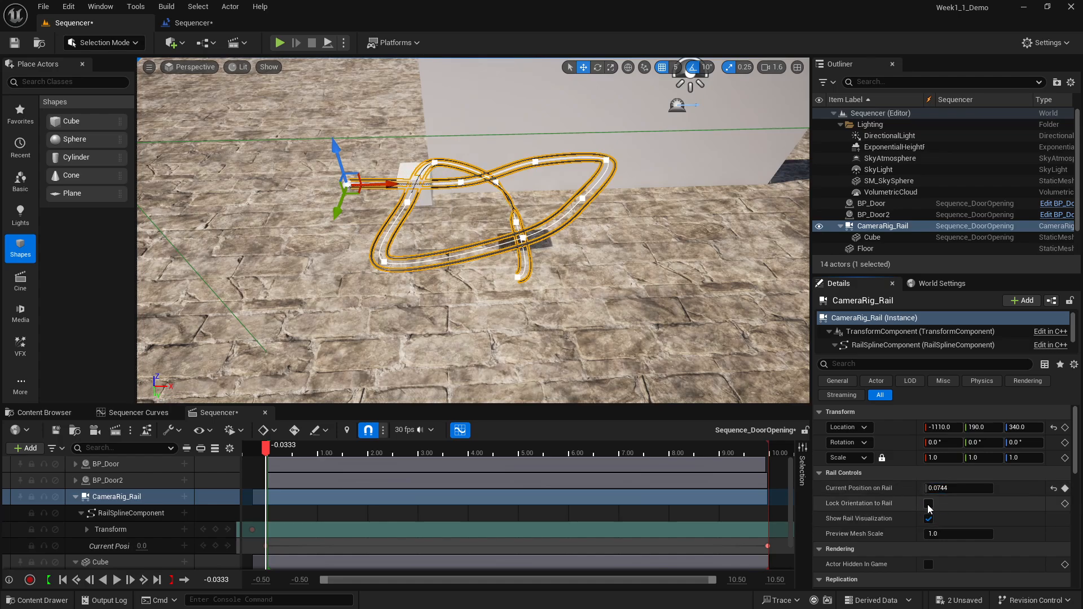
{"action": "mouse_move", "coordinate": [931, 488]}
{"action": "left_mouse_down"}
{"action": "mouse_move", "coordinate": [984, 488]}
{"action": "mouse_move", "coordinate": [929, 488]}
{"action": "left_mouse_up"}
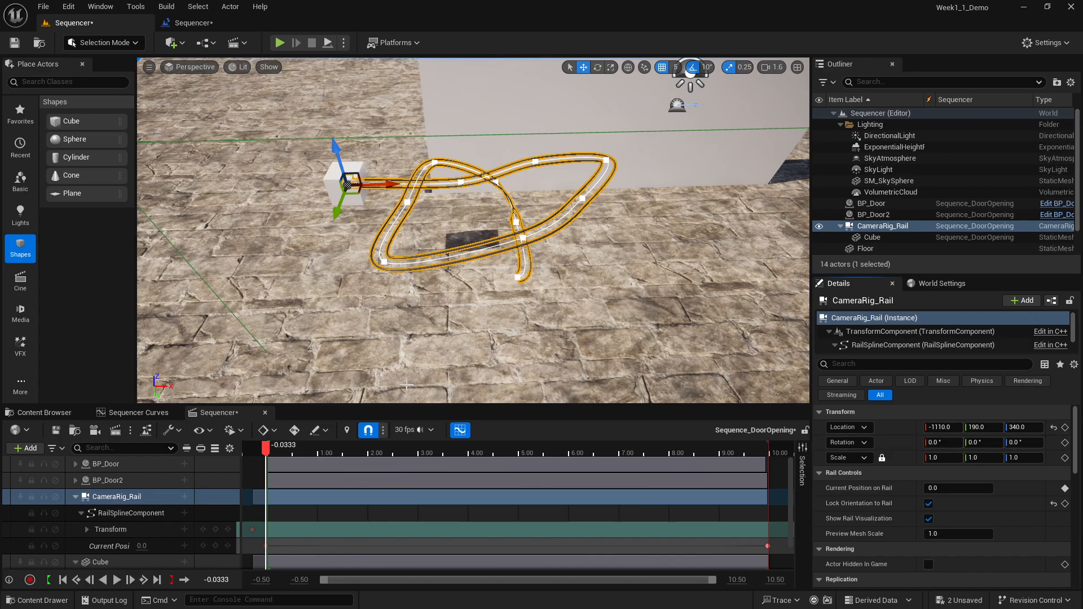
Step: Find the P_Fire particle system by searching for "P_f" and place it on the floor beside the rail at X -1025, Y 300
{"action": "left_click", "coordinate": [42, 412]}
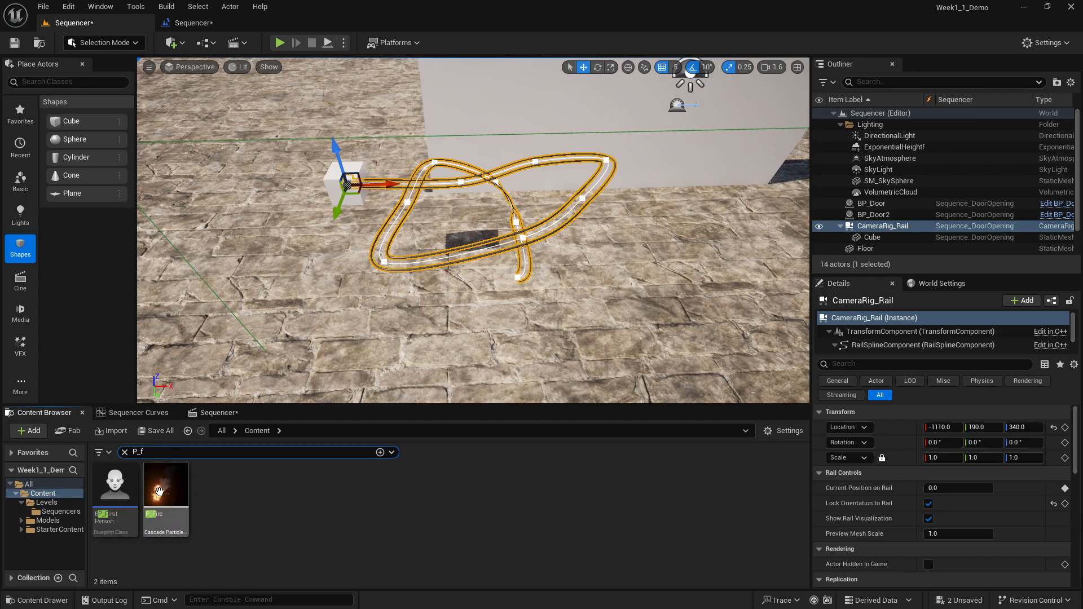
{"action": "left_click_drag", "start_coordinate": [166, 485], "coordinate": [389, 277]}
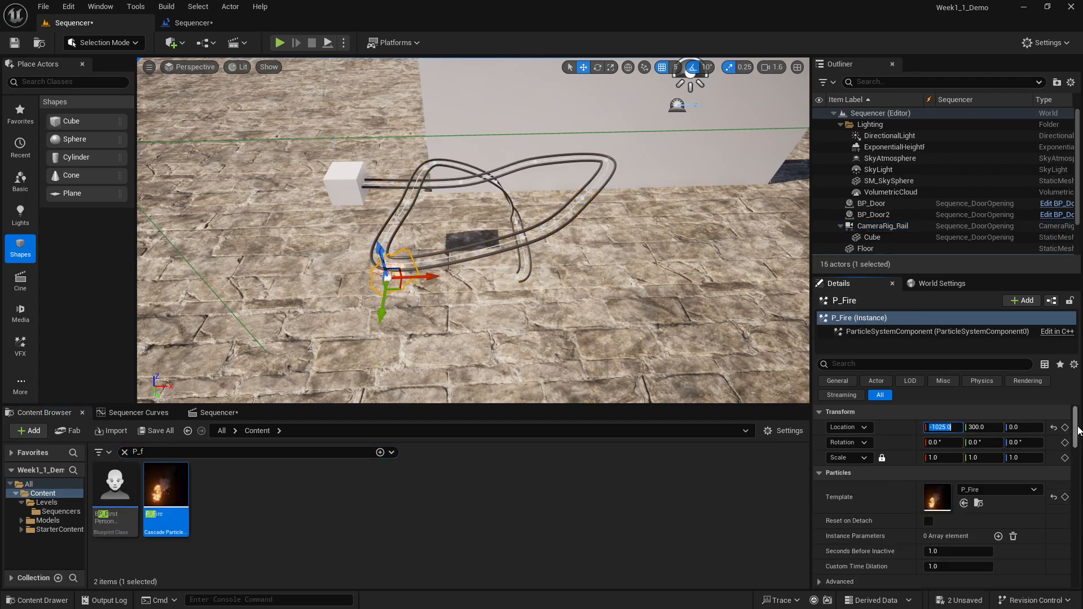
Step: Reset P_Fire's location to 0, 0, 0 and save the Sequence_DoorOpening sequence
{"action": "left_click", "coordinate": [1053, 428]}
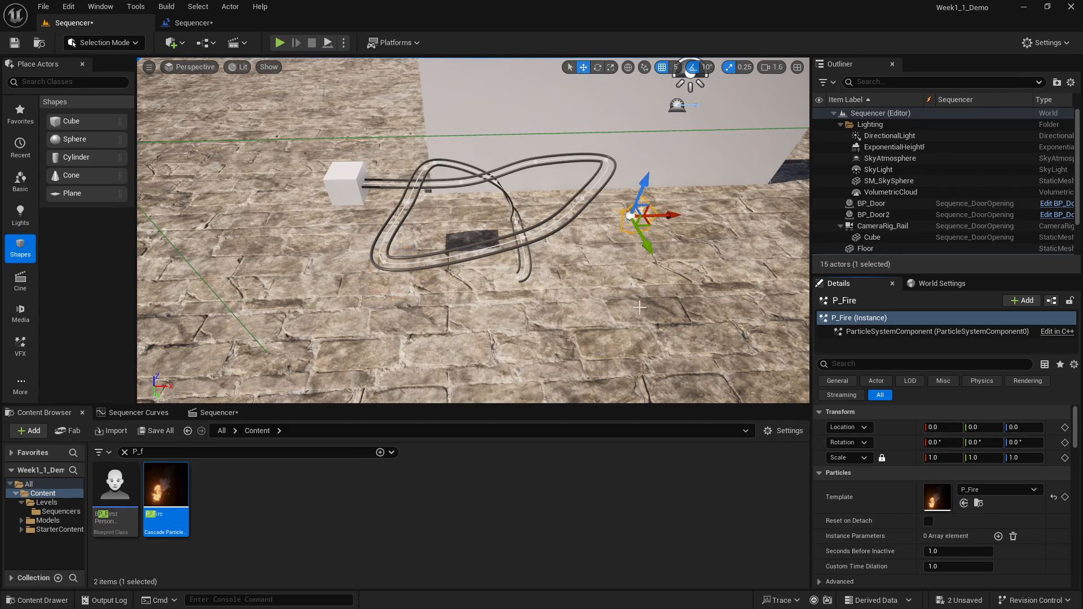
{"action": "left_click", "coordinate": [229, 416]}
{"action": "key", "text": "ctrl+s"}
{"action": "scroll", "coordinate": [145, 532], "scroll_direction": "down", "scroll_amount": 1}
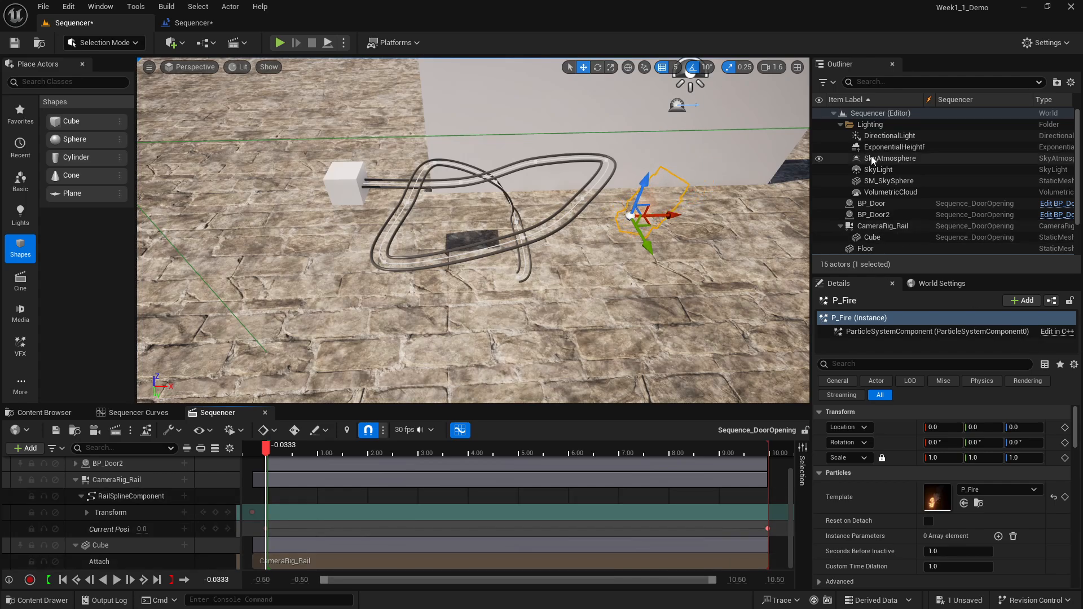
Step: Add P_Fire to the Sequence_DoorOpening sequence and attach it to the existing Cube binding
{"action": "scroll", "coordinate": [872, 161], "scroll_direction": "down", "scroll_amount": 2}
{"action": "left_click_drag", "start_coordinate": [140, 555], "coordinate": [137, 543]}
{"action": "left_click", "coordinate": [184, 561]}
{"action": "mouse_move", "coordinate": [241, 395]}
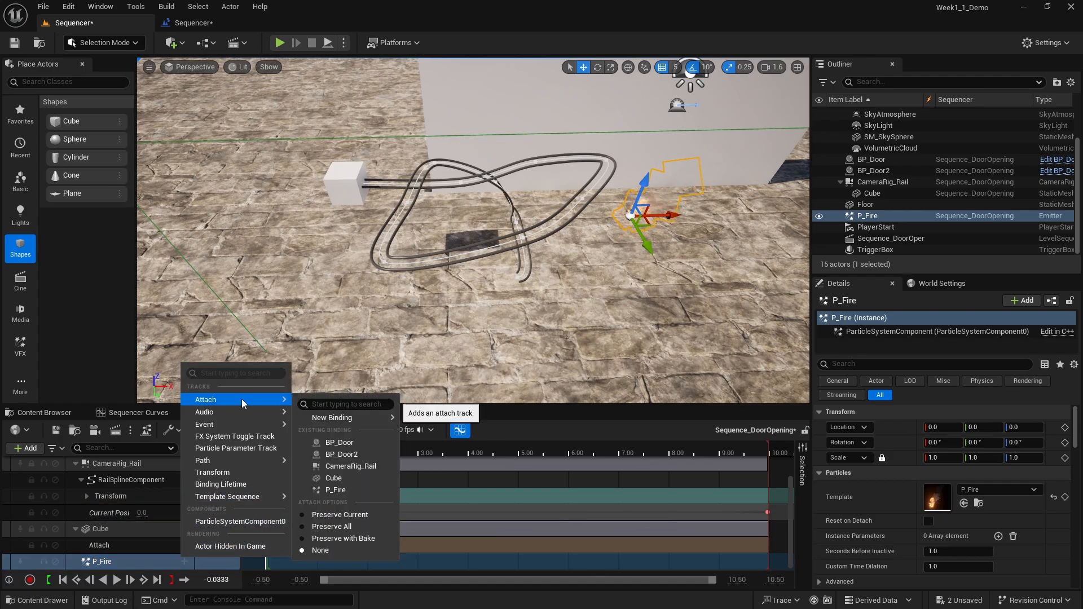
{"action": "left_click", "coordinate": [342, 481]}
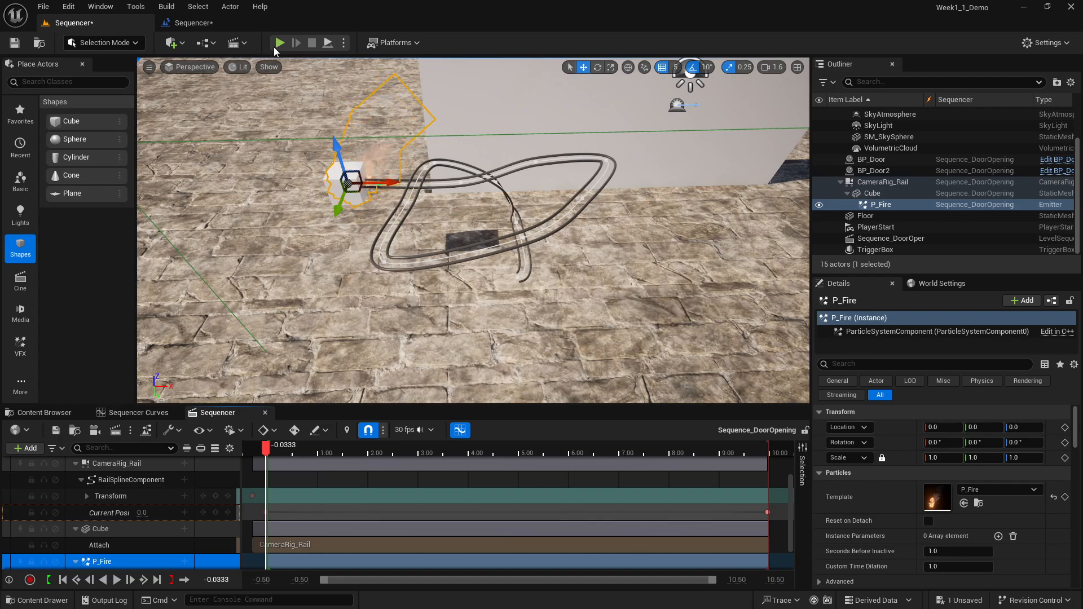
Step: Play-test the level by walking to the doors to check the fire travelling with the cube
{"action": "key", "text": "alt+p"}
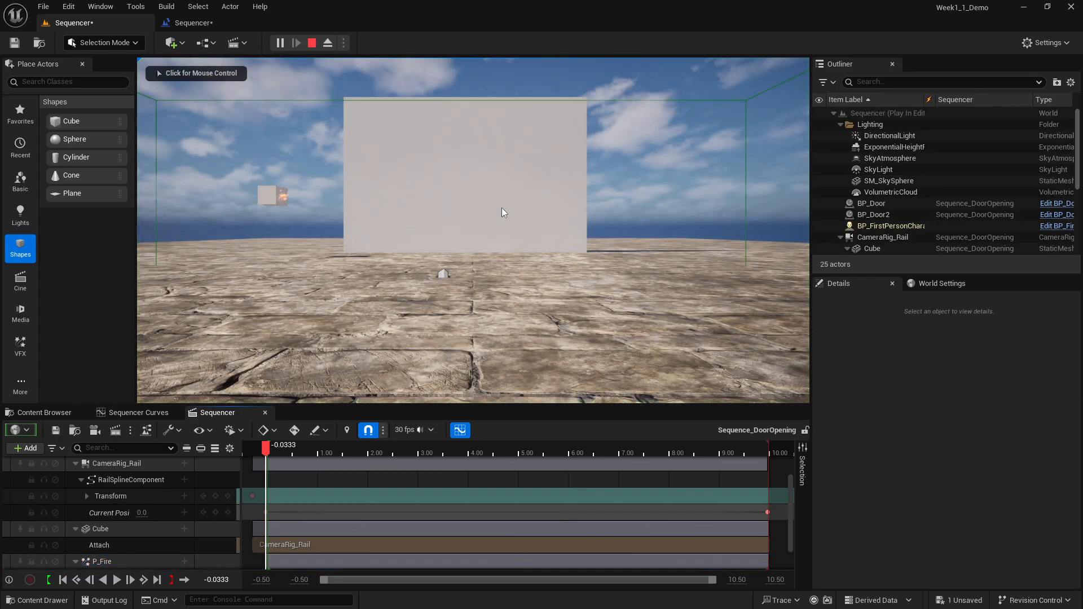
{"action": "left_click", "coordinate": [354, 125]}
{"action": "key", "text": "w"}
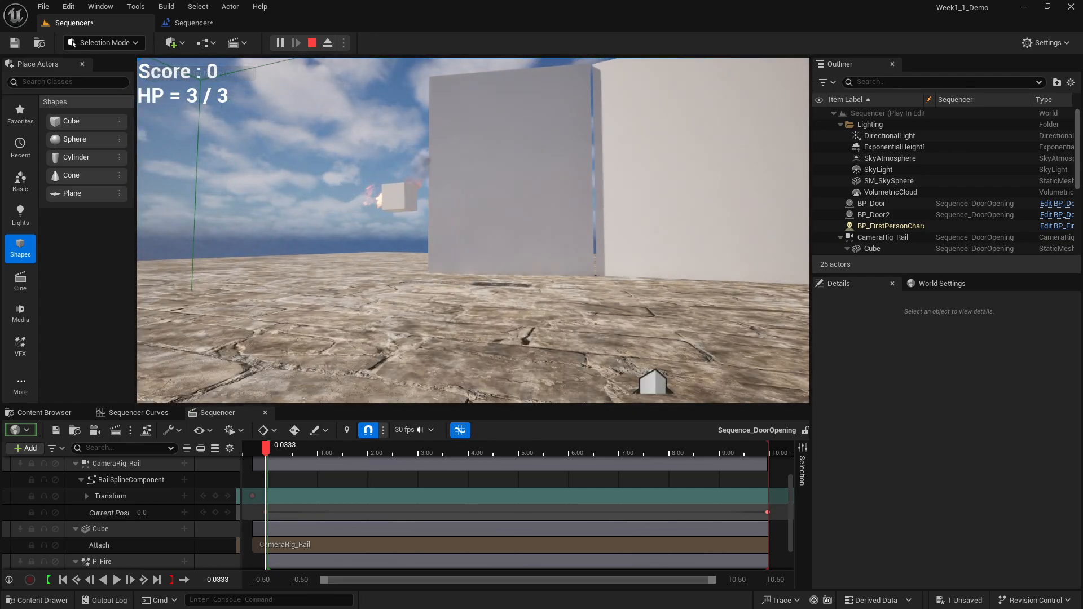
{"action": "key", "text": "Escape"}
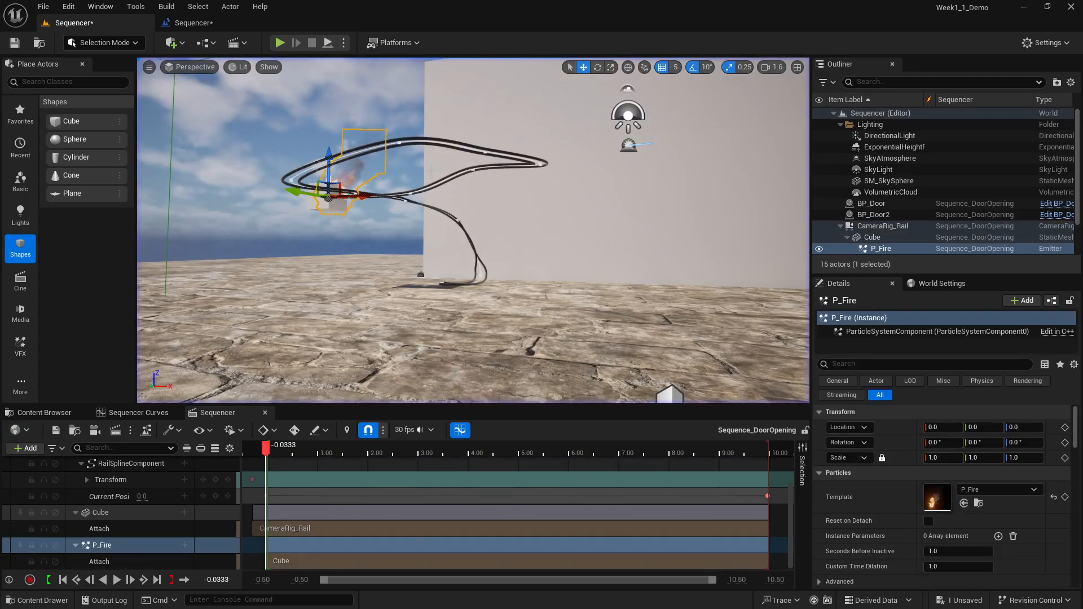
Step: Key P_Fire's transform at -0.0333 and raise the fire above the cube to Z 105
{"action": "mouse_move", "coordinate": [472, 230]}
{"action": "right_mouse_down"}
{"action": "mouse_move", "coordinate": [400, 163]}
{"action": "mouse_move", "coordinate": [389, 141]}
{"action": "mouse_move", "coordinate": [412, 139]}
{"action": "mouse_move", "coordinate": [400, 139]}
{"action": "right_mouse_up"}
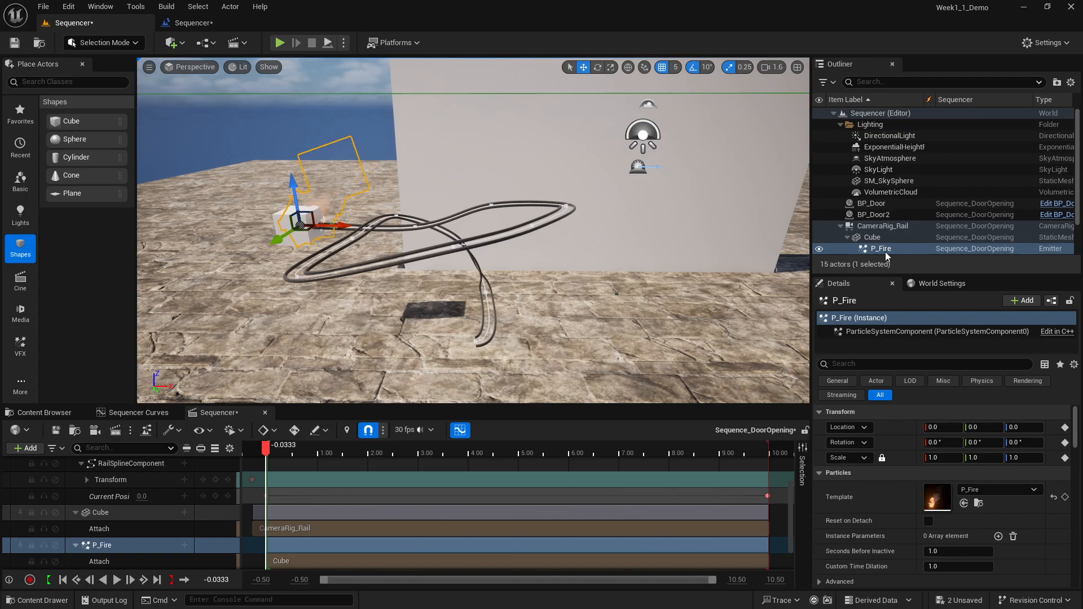
{"action": "left_click", "coordinate": [885, 225]}
{"action": "left_click", "coordinate": [884, 237]}
{"action": "left_click", "coordinate": [885, 248]}
{"action": "left_click", "coordinate": [887, 238]}
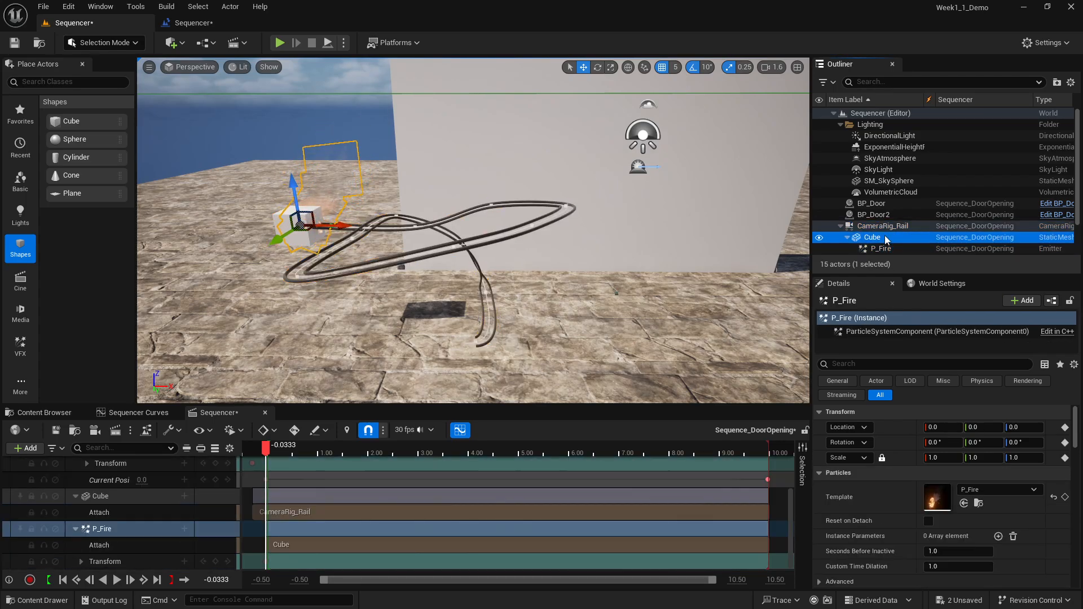
{"action": "left_click", "coordinate": [883, 226]}
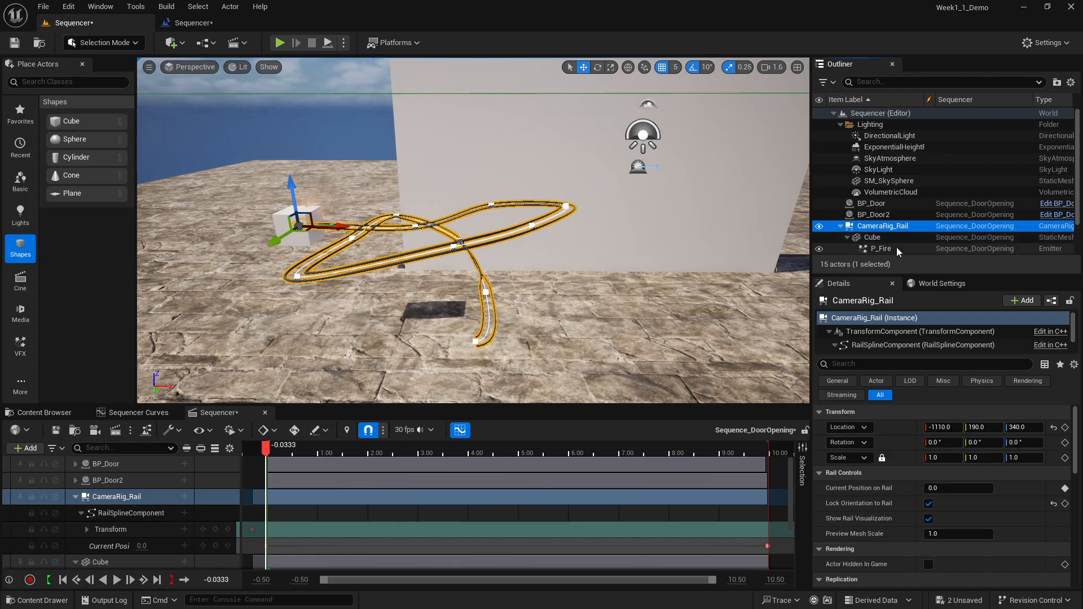
{"action": "left_click", "coordinate": [896, 248]}
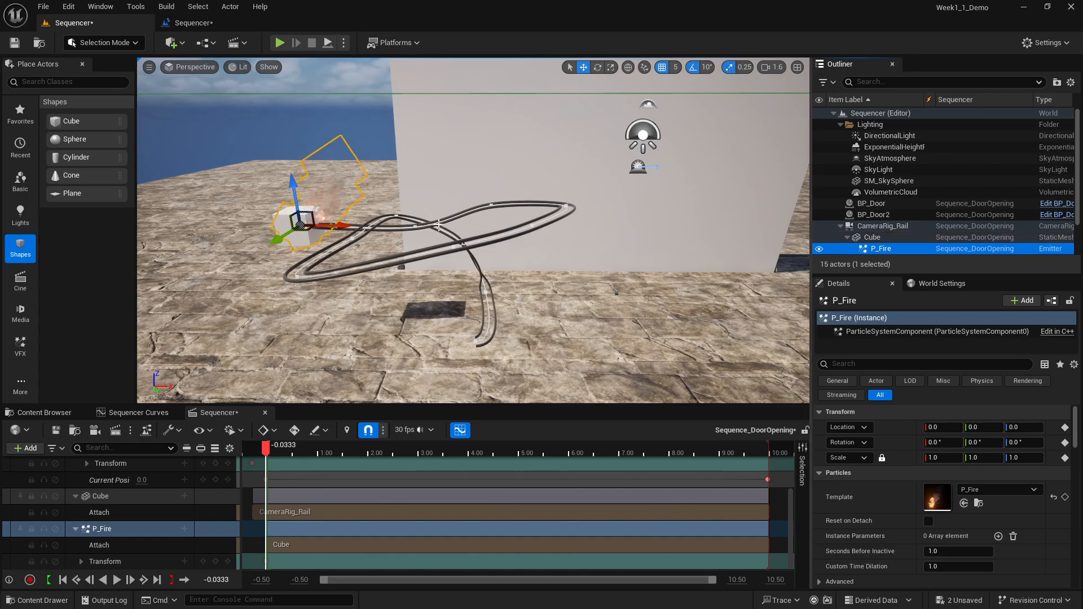
{"action": "left_click_drag", "start_coordinate": [298, 189], "coordinate": [291, 178]}
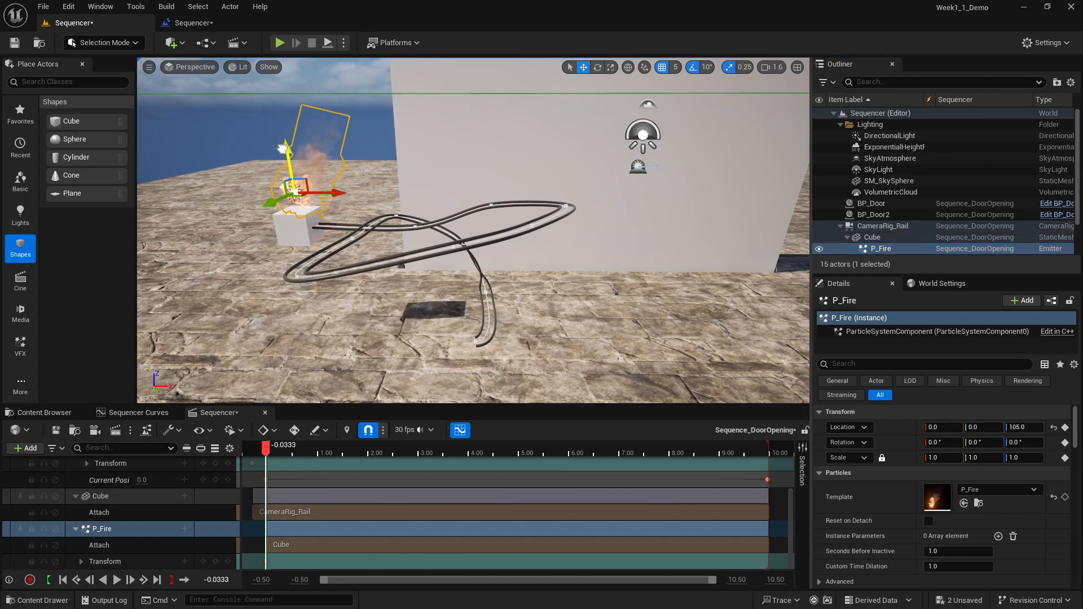
Step: Play-test the level again to check the raised fire's position while the cube travels the rail
{"action": "left_click", "coordinate": [243, 43]}
{"action": "left_click", "coordinate": [286, 15]}
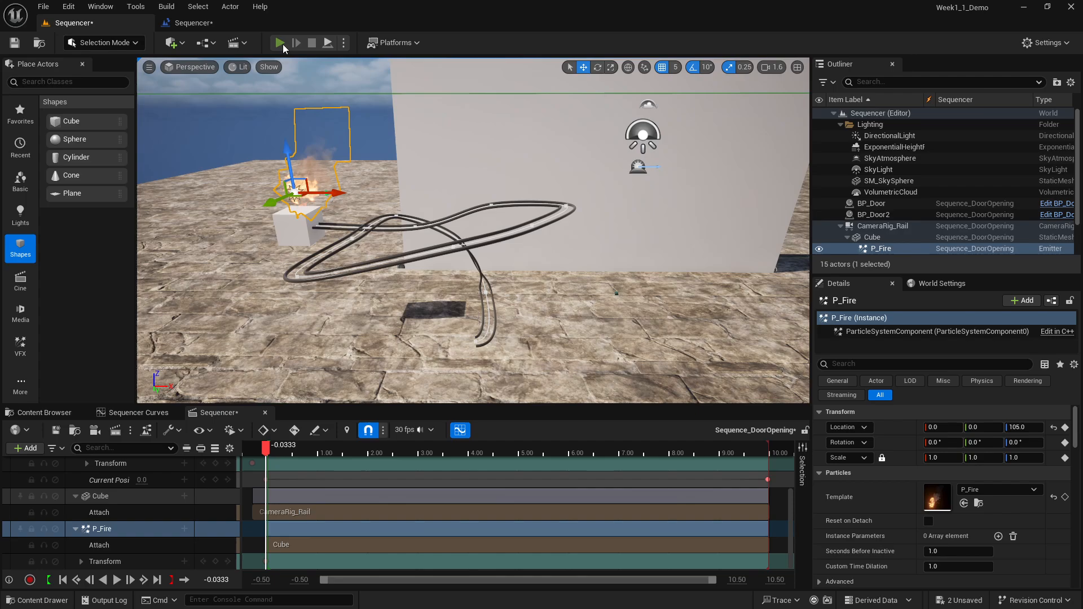
{"action": "left_click", "coordinate": [280, 43]}
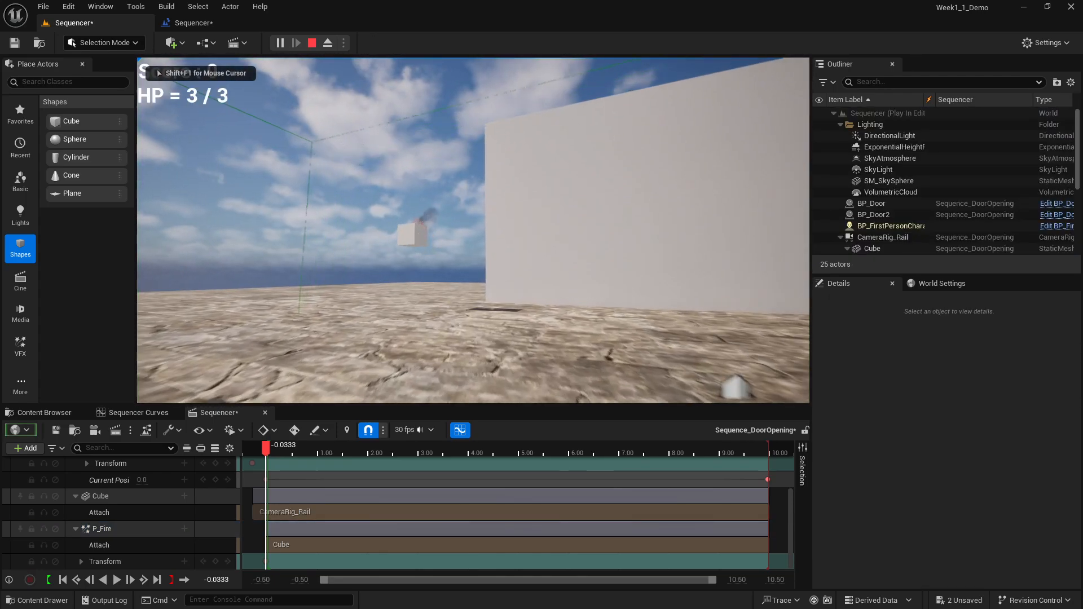
{"action": "key", "text": "w"}
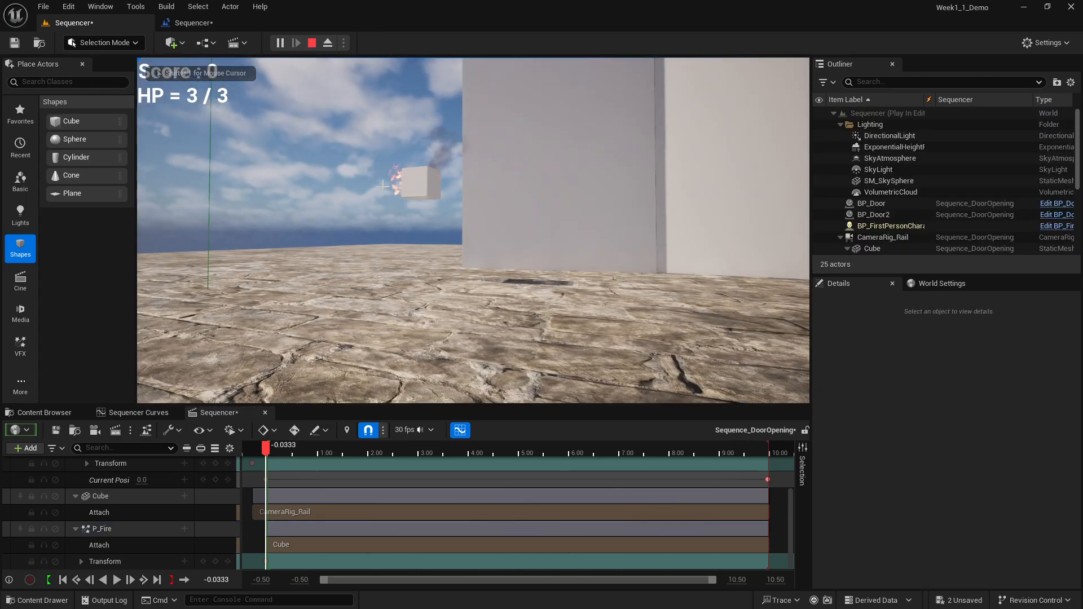
{"action": "key", "text": "Escape"}
Step: Move P_Fire up onto the top of the cube at Z 90
{"action": "right_click_drag", "start_coordinate": [397, 162], "coordinate": [417, 232]}
{"action": "key", "text": "f"}
{"action": "scroll", "coordinate": [397, 162], "scroll_direction": "down", "scroll_amount": 4}
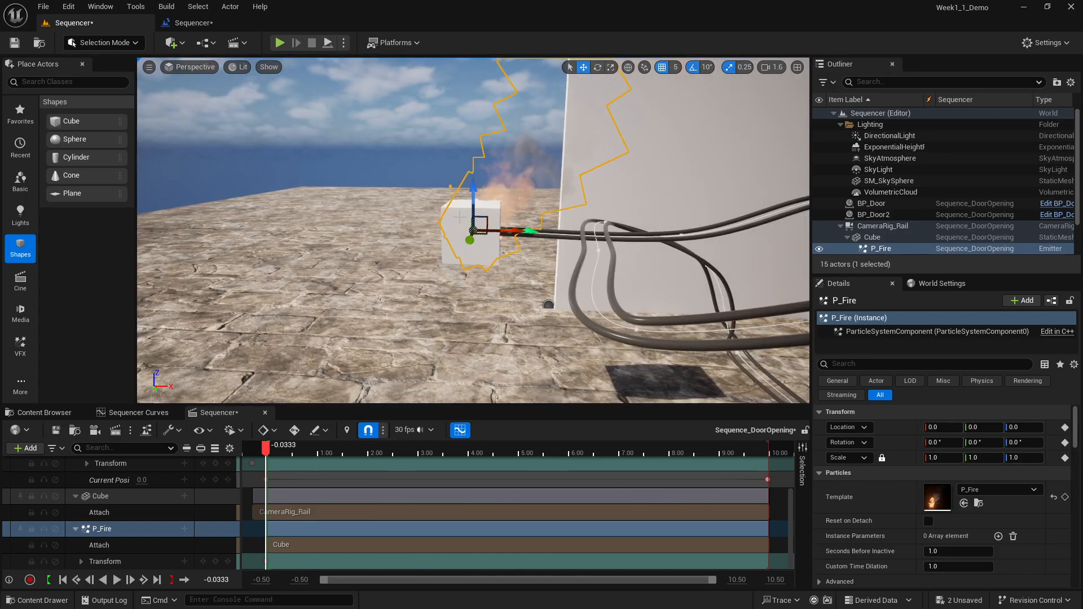
{"action": "scroll", "coordinate": [459, 217], "scroll_direction": "down", "scroll_amount": 2}
{"action": "left_click_drag", "start_coordinate": [473, 197], "coordinate": [472, 160]}
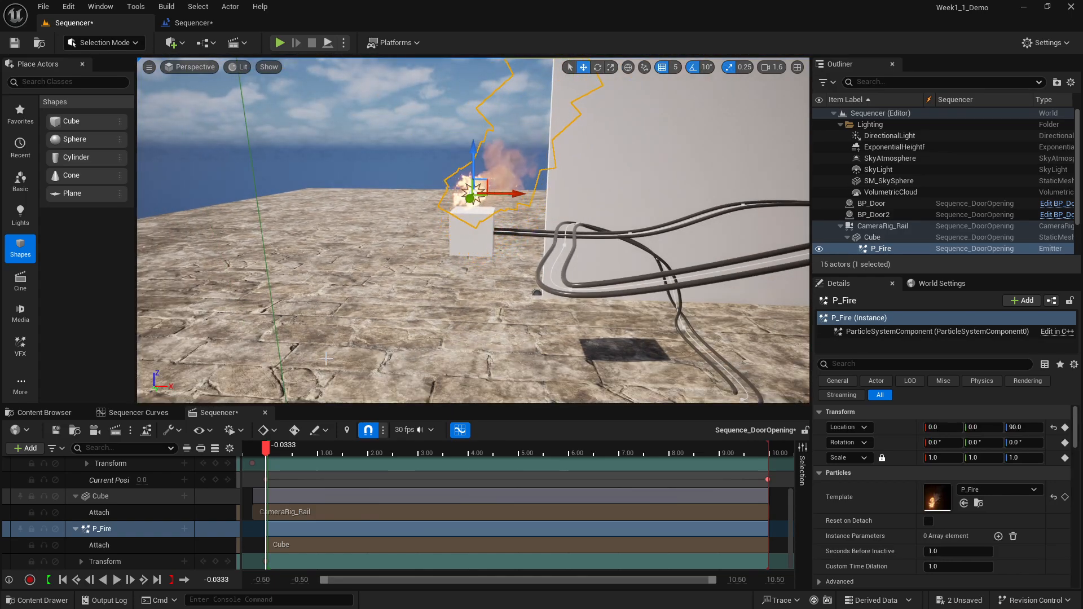
Step: Key P_Fire's Location at 9.9667, return the playhead to 0.0333 and save the sequence
{"action": "left_click", "coordinate": [81, 562]}
{"action": "scroll", "coordinate": [164, 528], "scroll_direction": "down", "scroll_amount": 1}
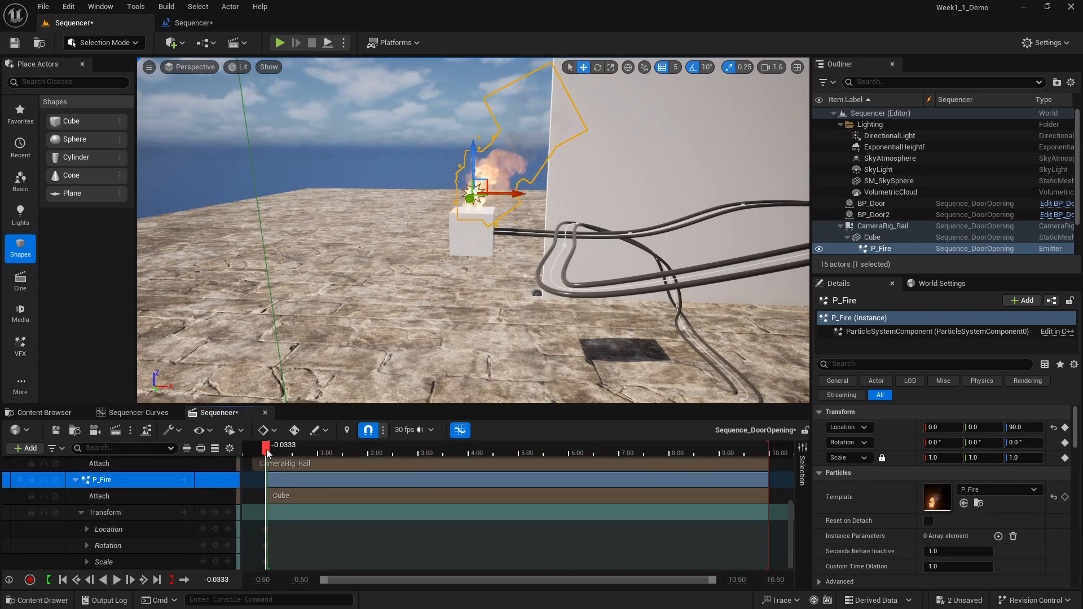
{"action": "left_click_drag", "start_coordinate": [266, 452], "coordinate": [768, 451]}
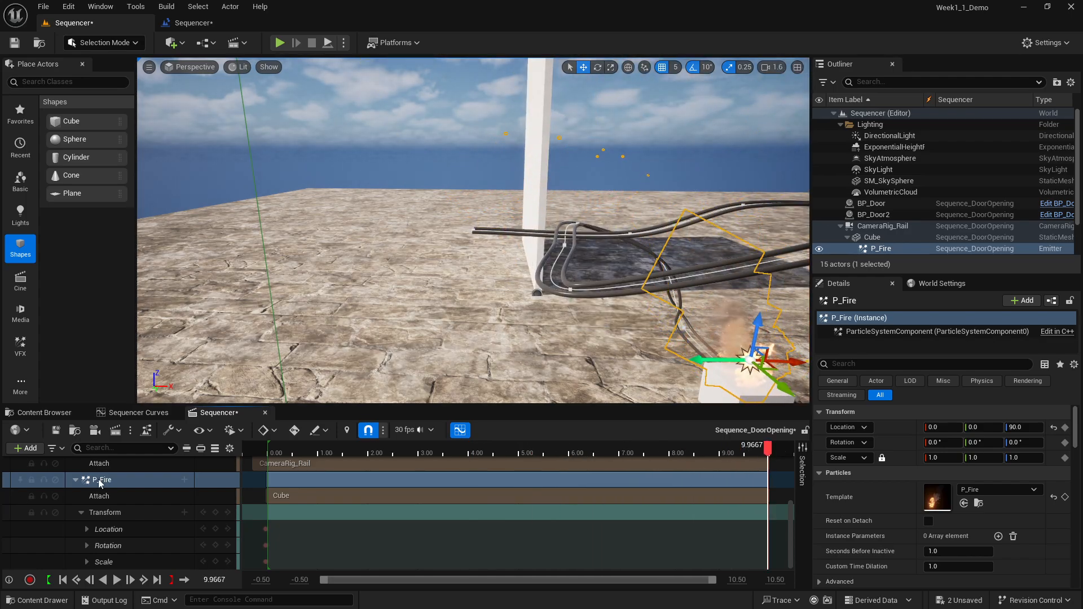
{"action": "left_click", "coordinate": [214, 529]}
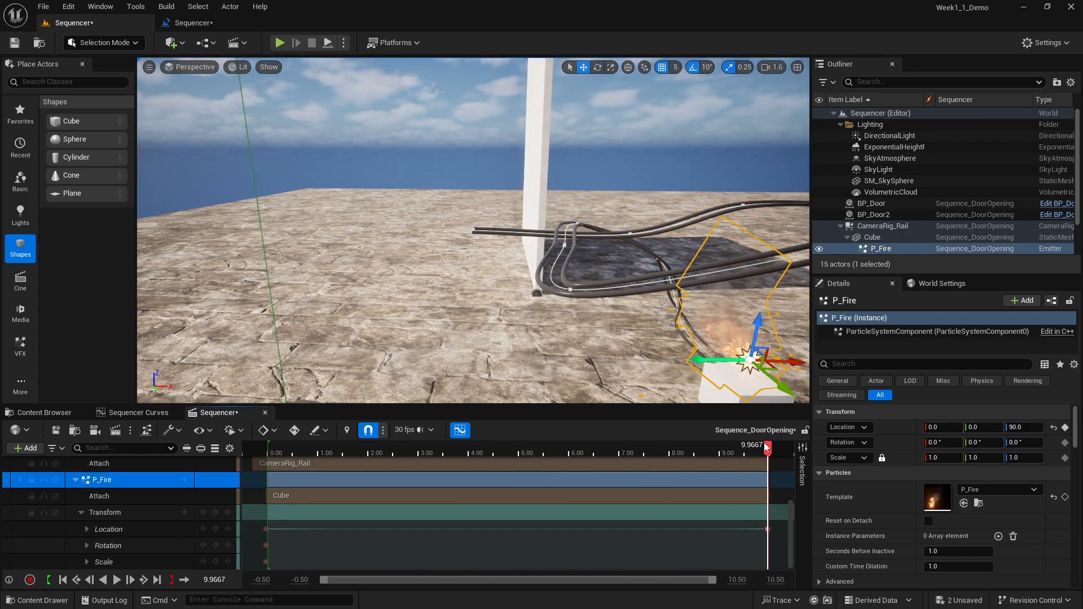
{"action": "left_click_drag", "start_coordinate": [767, 448], "coordinate": [270, 445]}
{"action": "key", "text": "ctrl+s"}
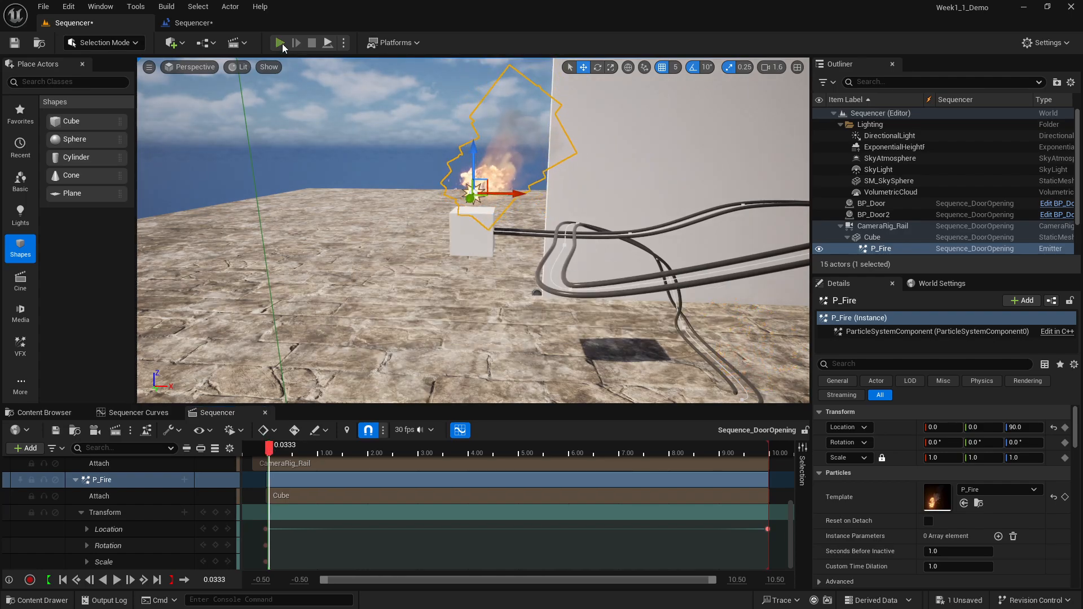
Step: Play-test the level to check that the fire stays on top of the cube along the rail
{"action": "left_click", "coordinate": [279, 43]}
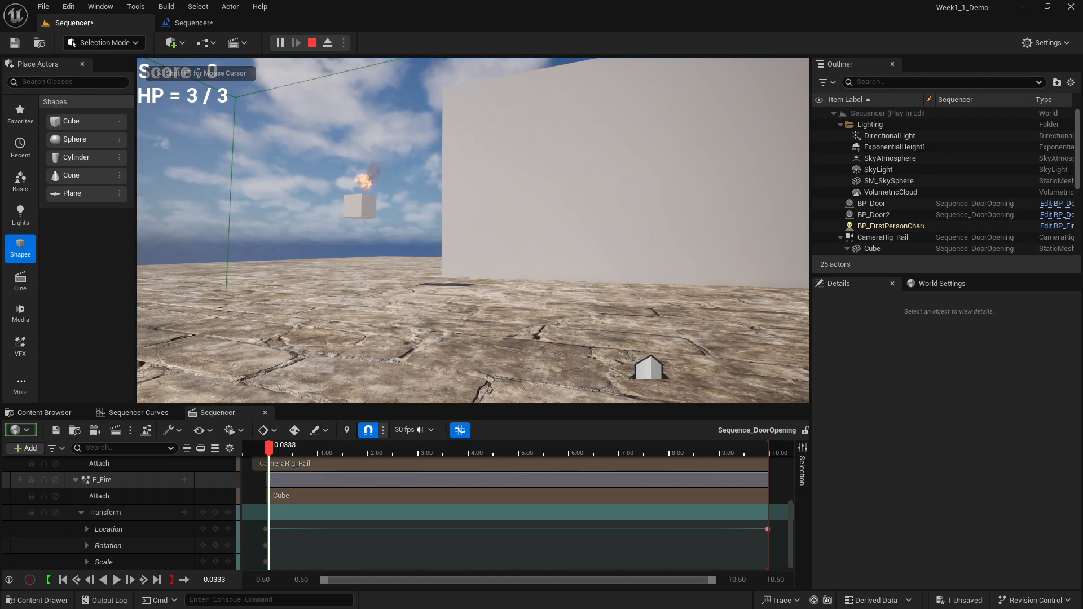
{"action": "key", "text": "w"}
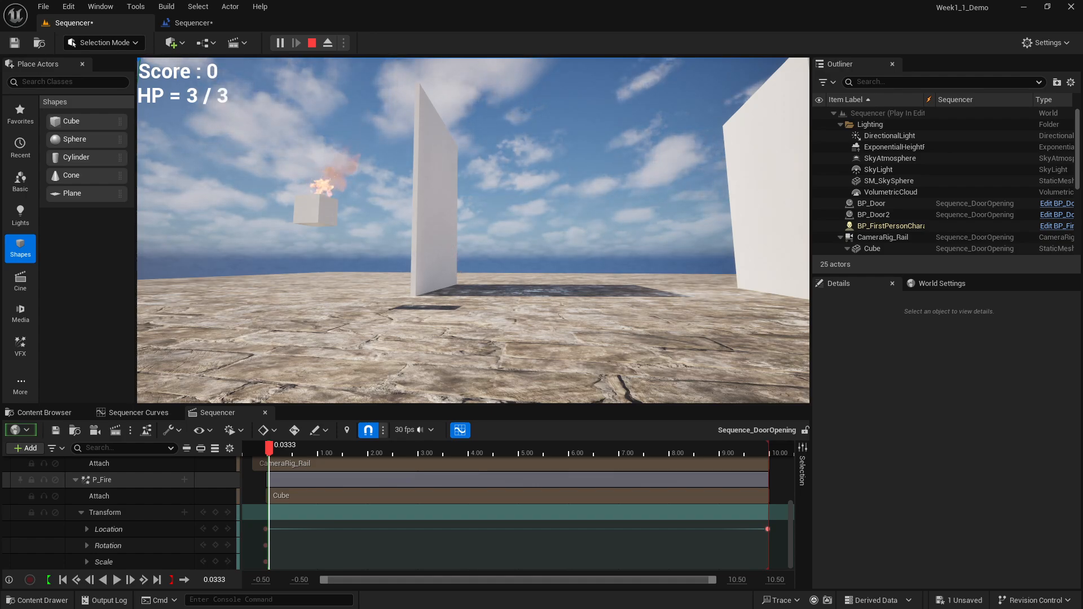
{"action": "key", "text": "Escape"}
{"action": "key", "text": "f"}
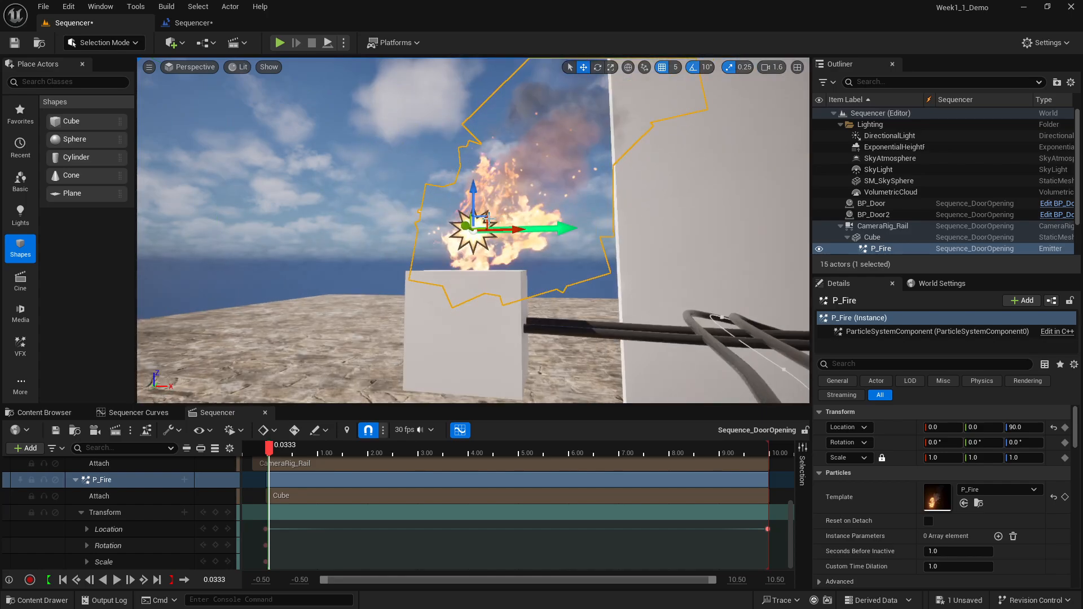
{"action": "key", "text": "s"}
{"action": "mouse_move", "coordinate": [488, 219]}
{"action": "right_mouse_down"}
{"action": "mouse_move", "coordinate": [489, 240]}
{"action": "mouse_move", "coordinate": [493, 231]}
{"action": "right_mouse_up"}
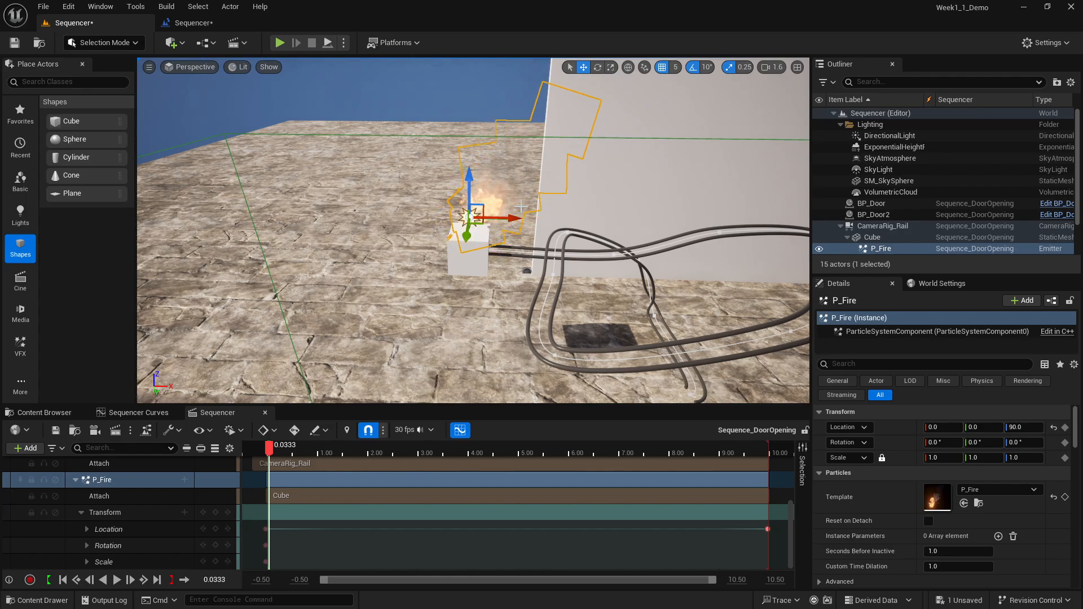
Step: Clear the asset search, inspect the BP_Duck blueprint in its viewport and return to the level
{"action": "left_click", "coordinate": [453, 250]}
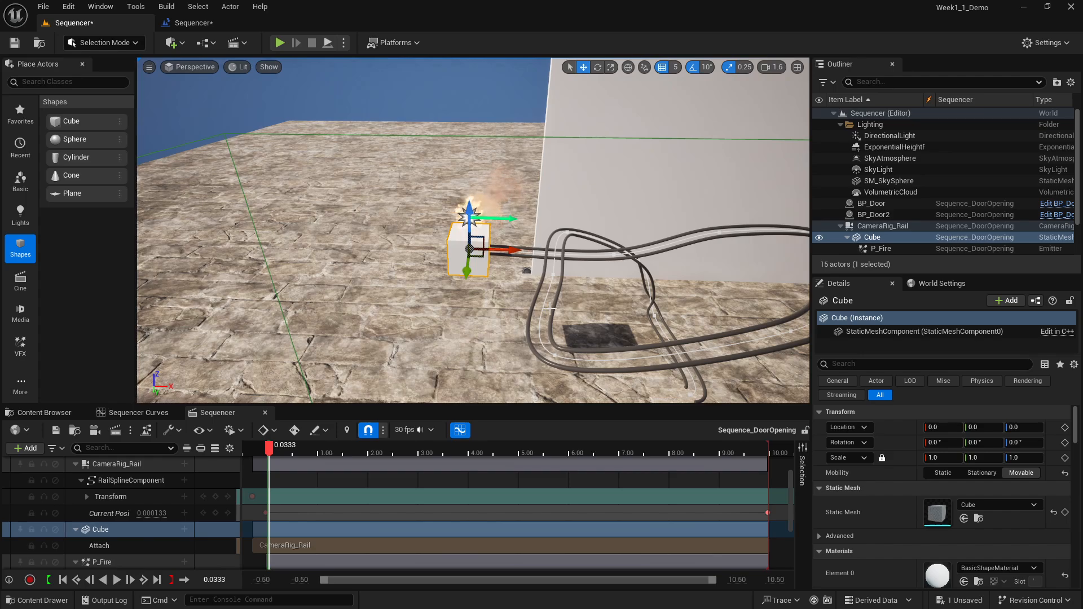
{"action": "left_click", "coordinate": [48, 415]}
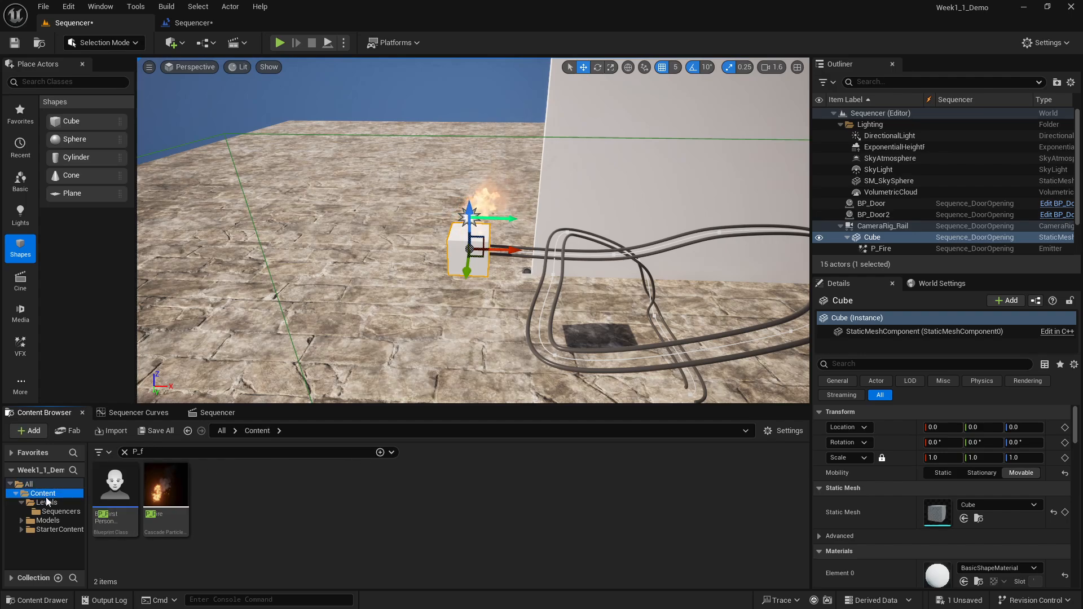
{"action": "left_click", "coordinate": [125, 451]}
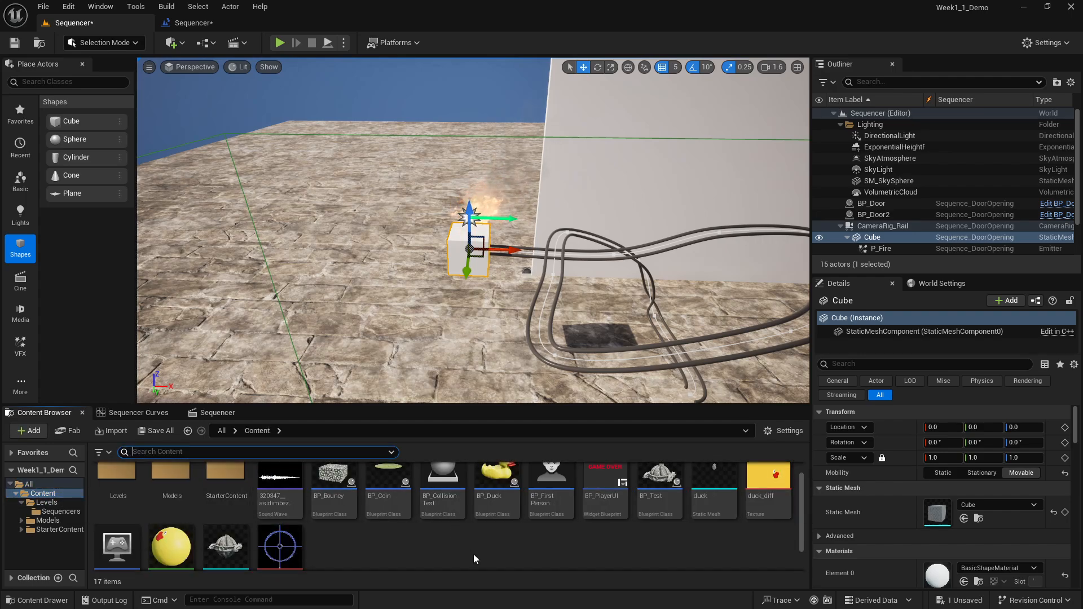
{"action": "left_click", "coordinate": [502, 505]}
{"action": "double_click", "coordinate": [503, 506]}
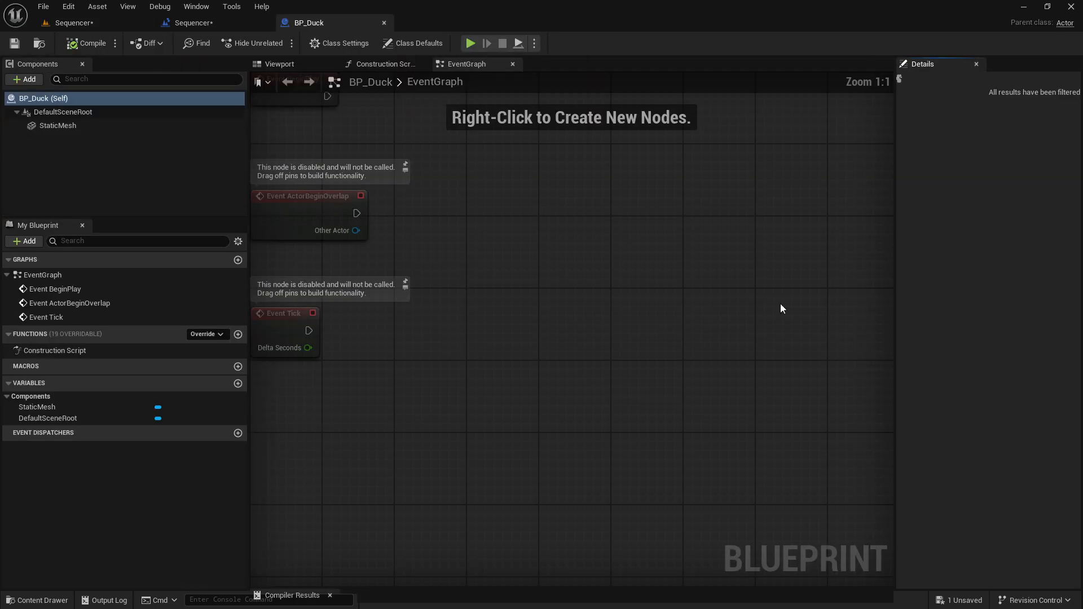
{"action": "left_click", "coordinate": [282, 64]}
{"action": "mouse_move", "coordinate": [473, 256]}
{"action": "left_mouse_down"}
{"action": "mouse_move", "coordinate": [555, 256]}
{"action": "mouse_move", "coordinate": [474, 259]}
{"action": "left_mouse_up"}
{"action": "left_click", "coordinate": [218, 27]}
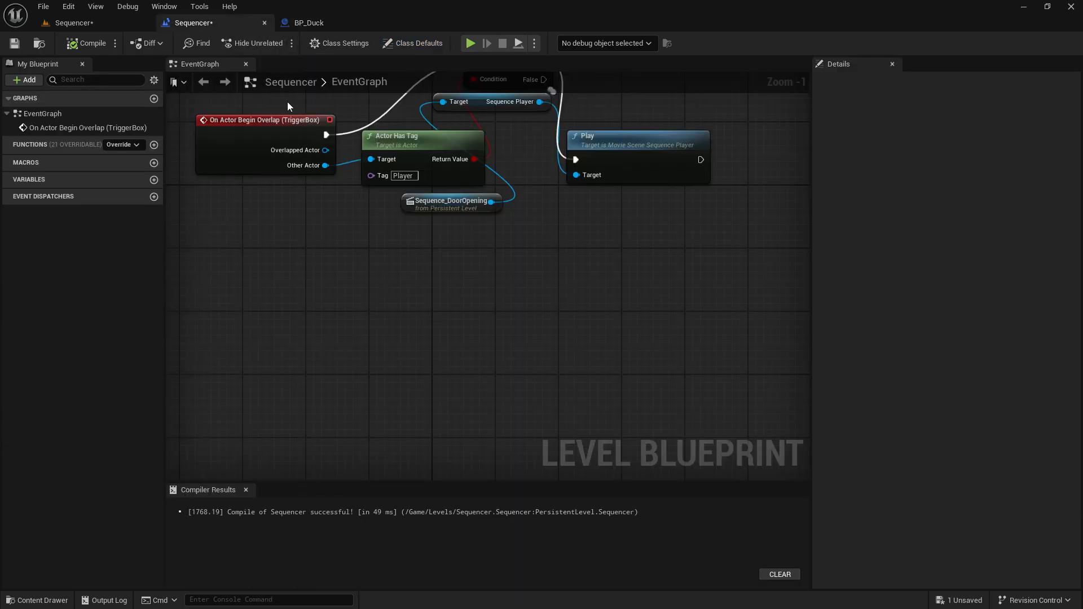
{"action": "left_click", "coordinate": [78, 24]}
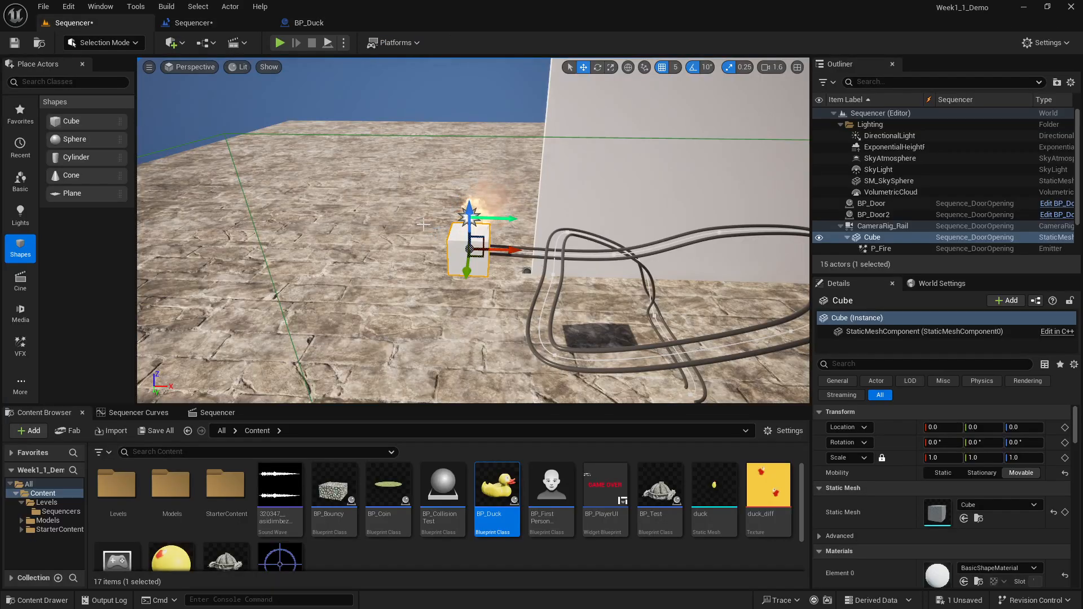
Step: Place BP_Duck in the level beside the burning cube and reset its location to 0, 0, 0
{"action": "left_click_drag", "start_coordinate": [484, 461], "coordinate": [339, 229]}
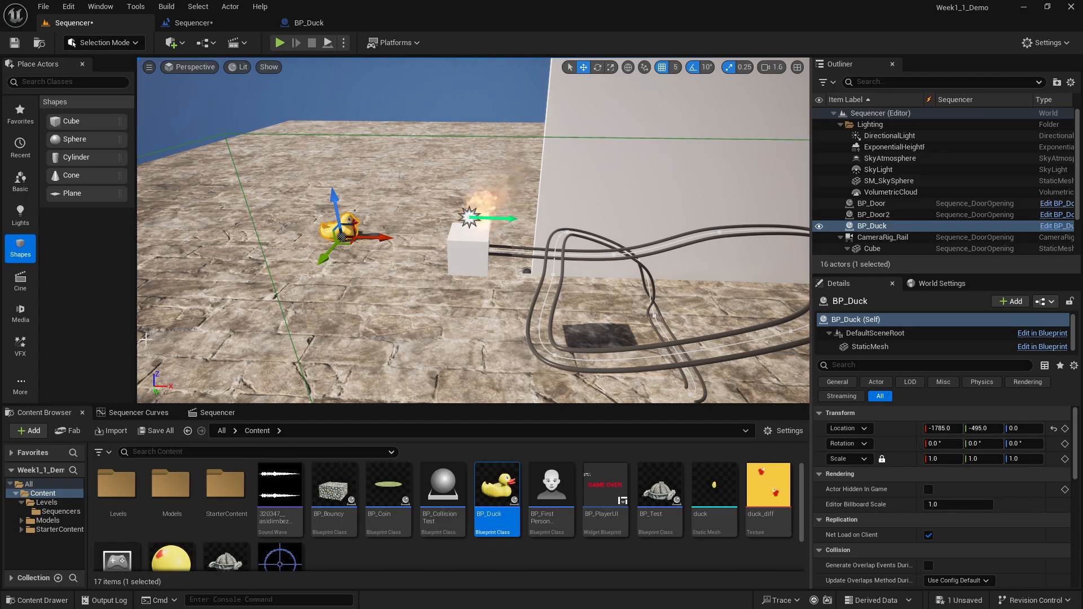
{"action": "left_click", "coordinate": [217, 413]}
{"action": "scroll", "coordinate": [136, 533], "scroll_direction": "down", "scroll_amount": 3}
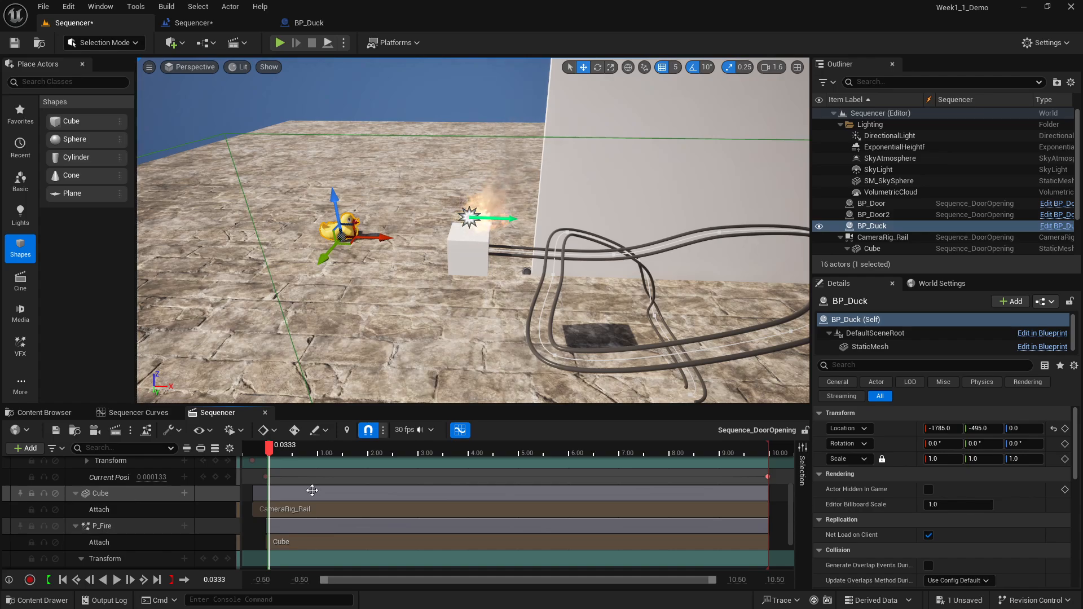
{"action": "left_click", "coordinate": [1053, 430]}
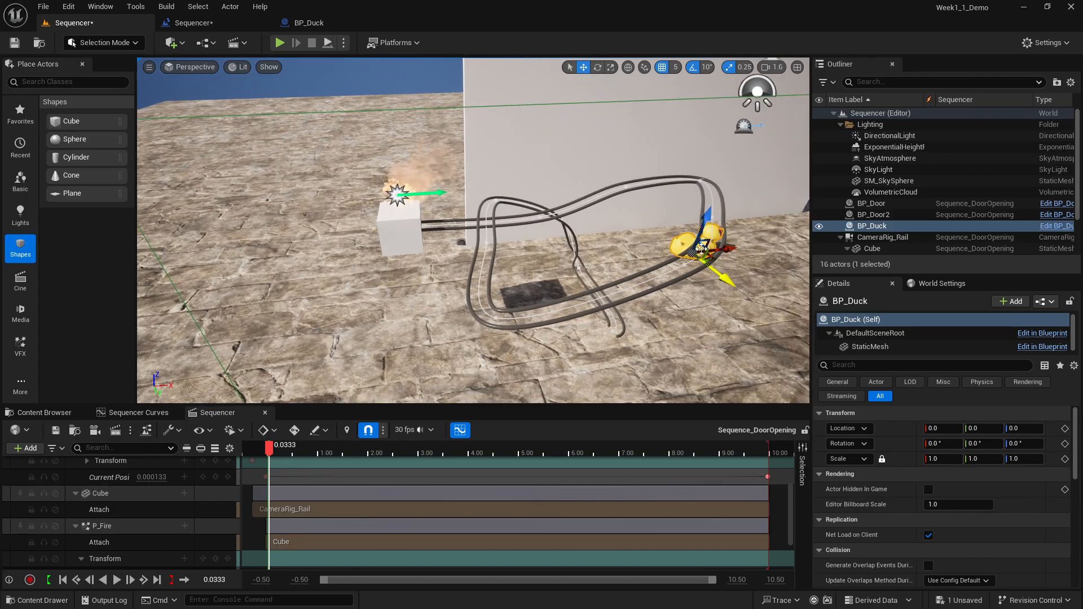
Step: Replace the actor assigned to the sequence's Cube track with the selected BP_Duck
{"action": "right_click", "coordinate": [119, 488]}
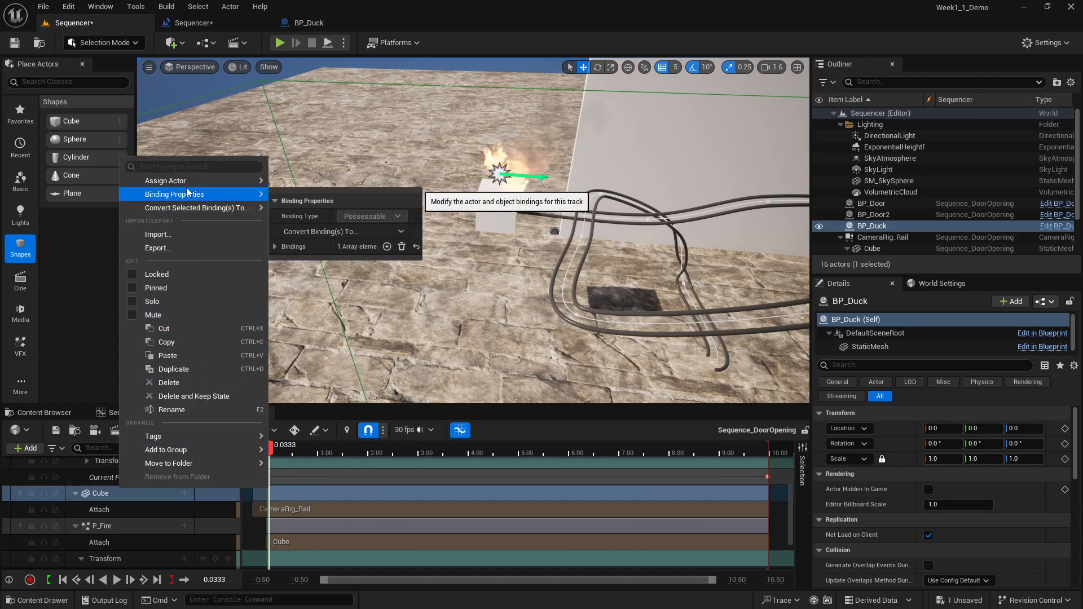
{"action": "mouse_move", "coordinate": [197, 184]}
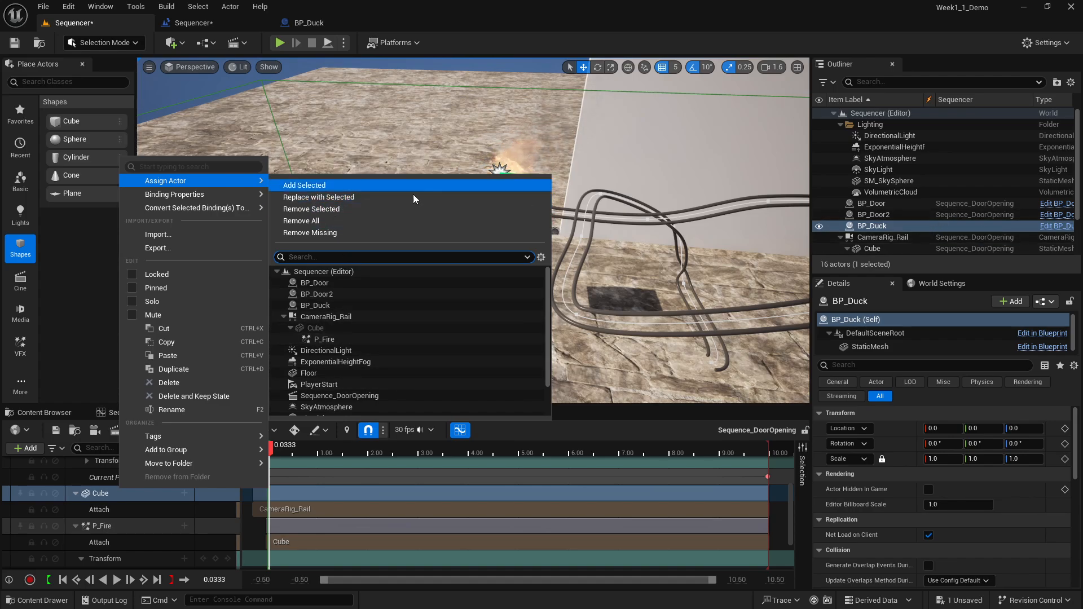
{"action": "left_click", "coordinate": [341, 198]}
Step: Delete the leftover Cube actor beside the rail from the level
{"action": "right_click_drag", "start_coordinate": [340, 199], "coordinate": [402, 176]}
{"action": "key", "text": "w"}
{"action": "left_click", "coordinate": [604, 239]}
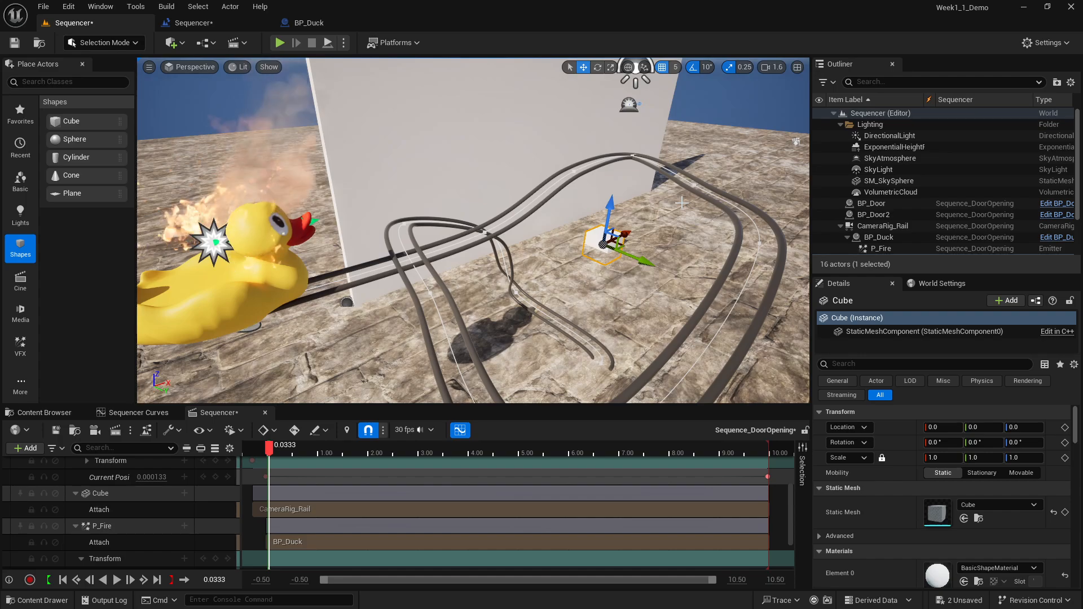
{"action": "key", "text": "Delete"}
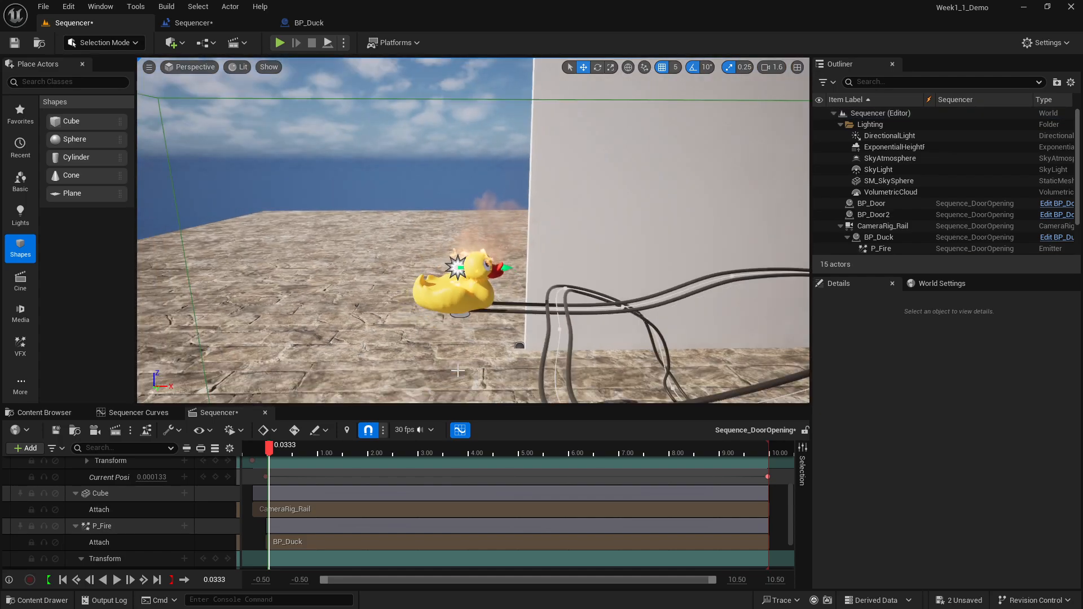
Step: Move the playhead to 0.00 and play-test the level to check the burning duck's ride along the rail
{"action": "mouse_move", "coordinate": [271, 449]}
{"action": "left_mouse_down"}
{"action": "mouse_move", "coordinate": [728, 456]}
{"action": "mouse_move", "coordinate": [268, 449]}
{"action": "left_mouse_up"}
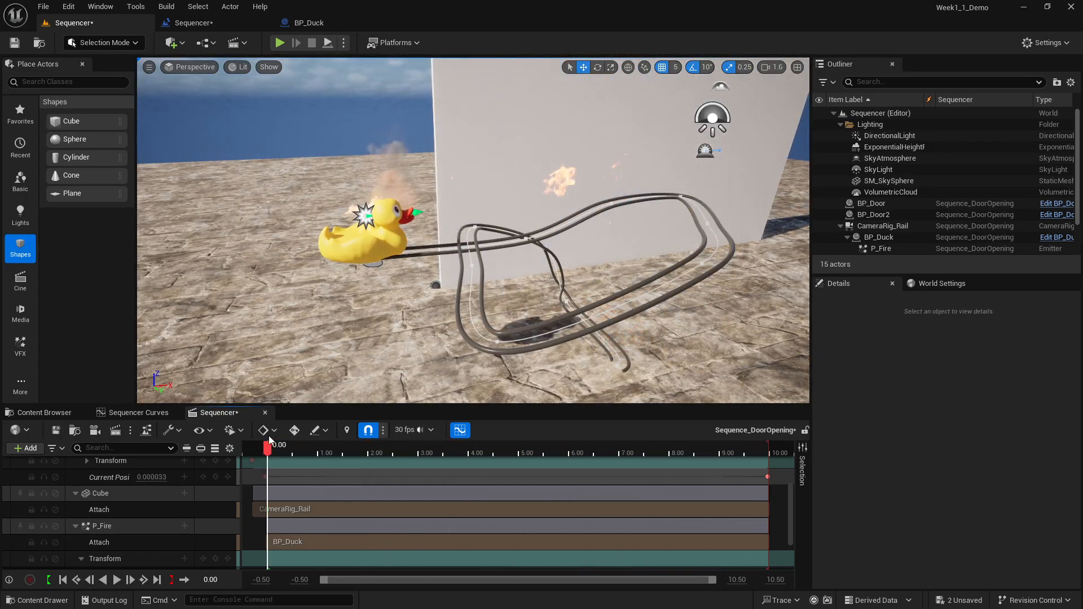
{"action": "left_click", "coordinate": [280, 43]}
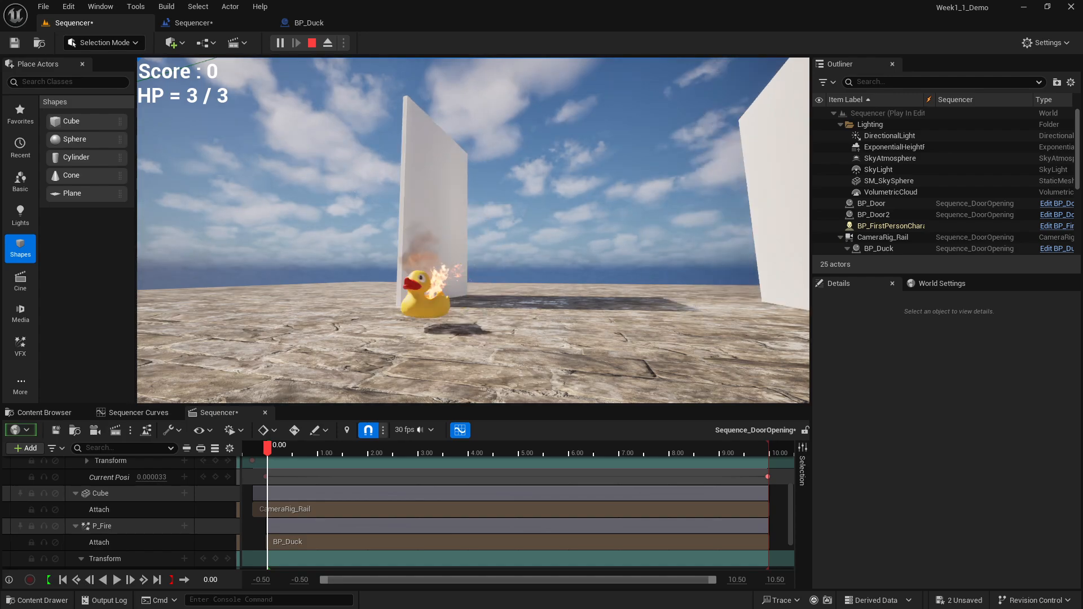
{"action": "key", "text": "Escape"}
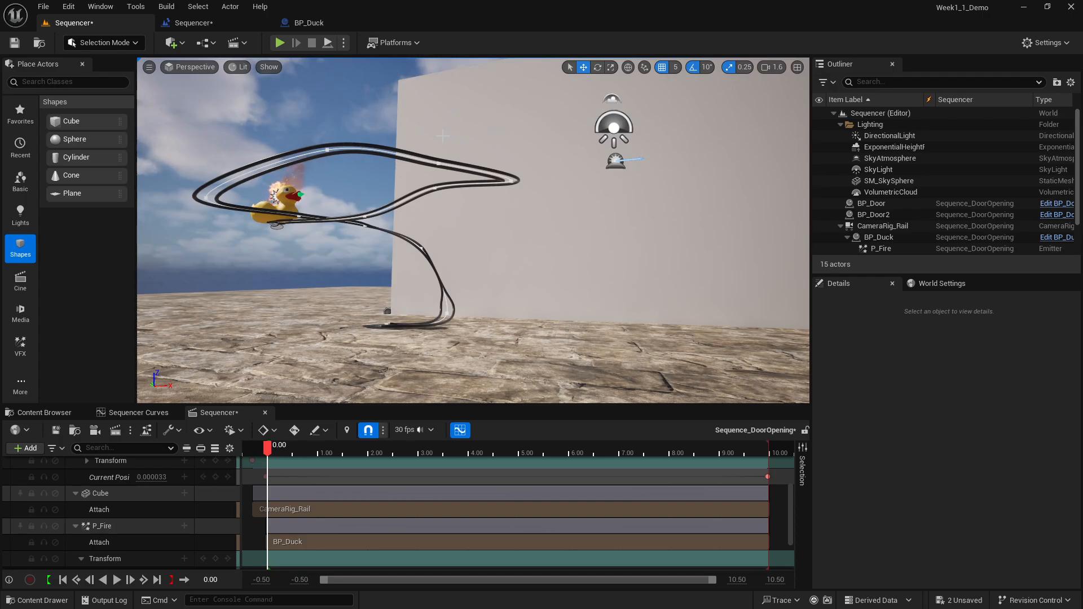
{"action": "right_click_drag", "start_coordinate": [435, 135], "coordinate": [409, 216]}
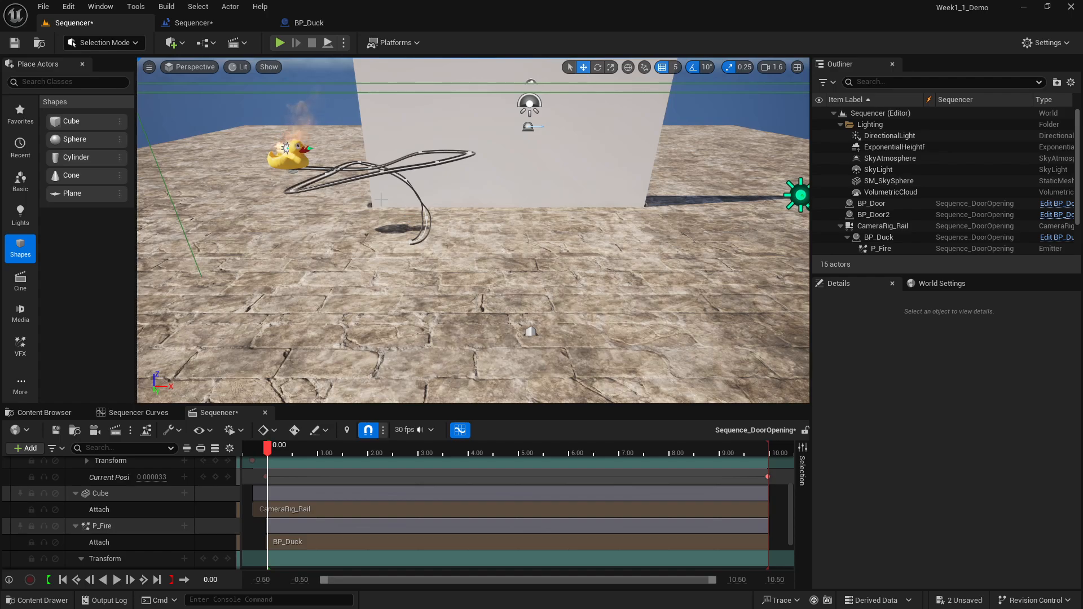
{"action": "left_click", "coordinate": [284, 148]}
{"action": "right_click_drag", "start_coordinate": [285, 149], "coordinate": [242, 119]}
{"action": "key", "text": "w"}
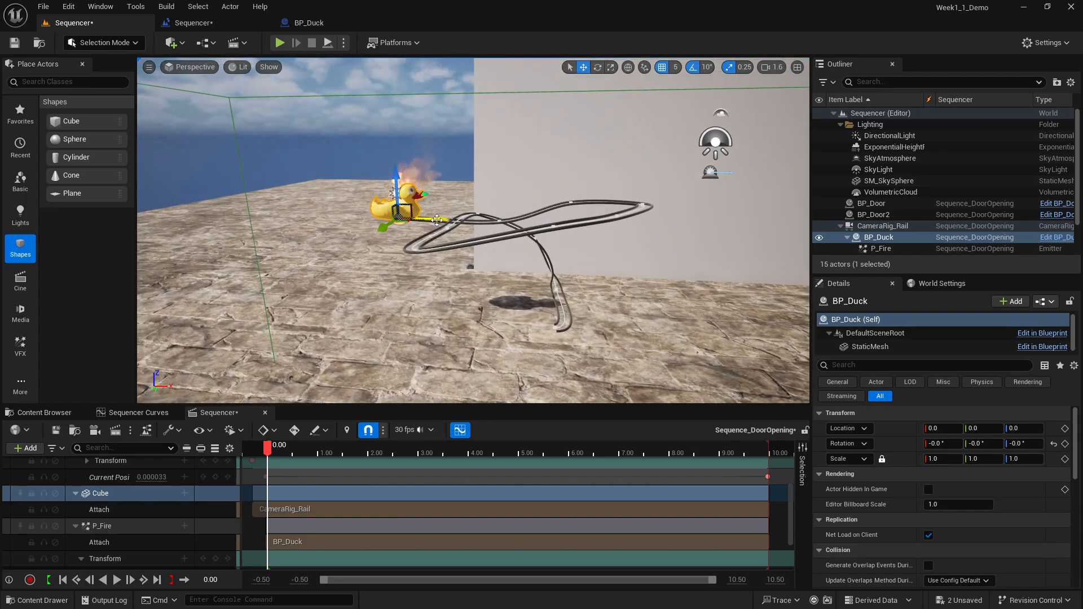
{"action": "left_click_drag", "start_coordinate": [435, 220], "coordinate": [369, 219], "text": "alt"}
{"action": "scroll", "coordinate": [115, 490], "scroll_direction": "down", "scroll_amount": 3}
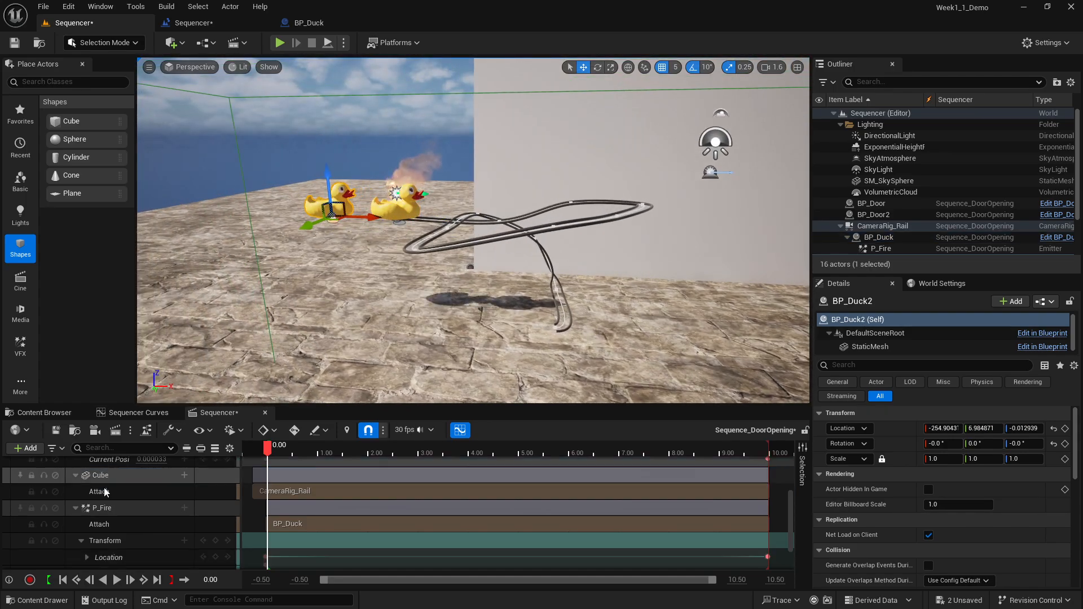
{"action": "scroll", "coordinate": [172, 486], "scroll_direction": "up", "scroll_amount": 3}
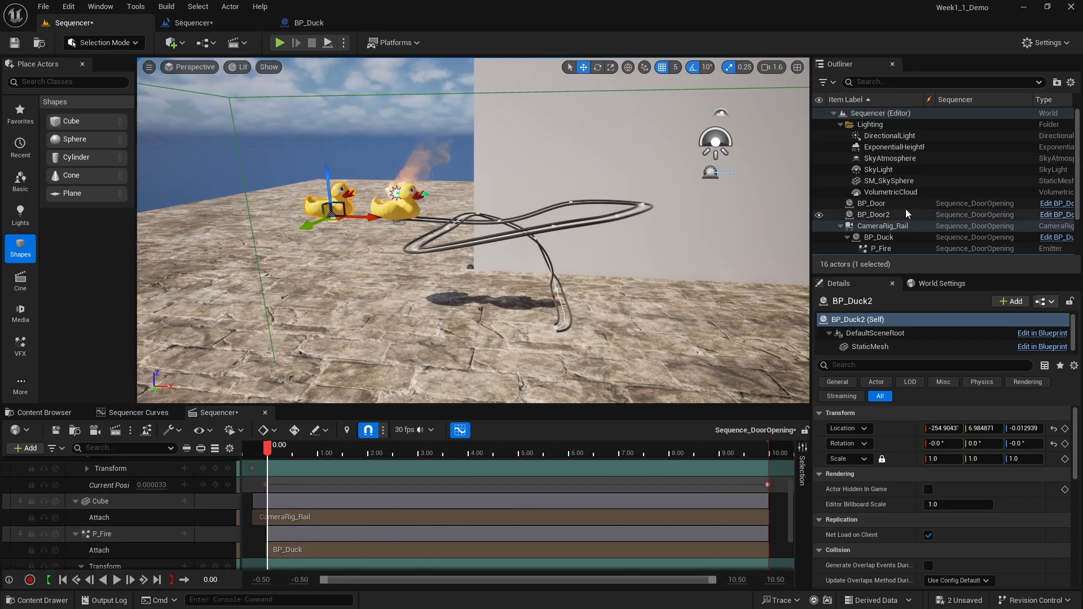
{"action": "key", "text": "ctrl+z"}
{"action": "key", "text": "ctrl+z"}
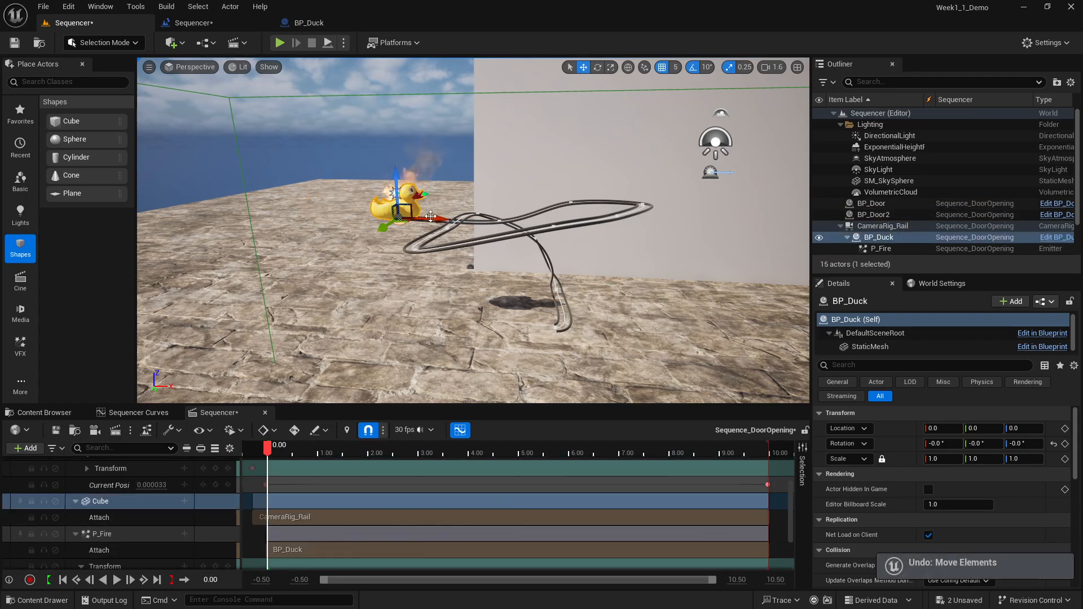
Step: Duplicate BP_Duck about 260 units behind the original and add the copy to the sequence as its own track
{"action": "left_click", "coordinate": [898, 241]}
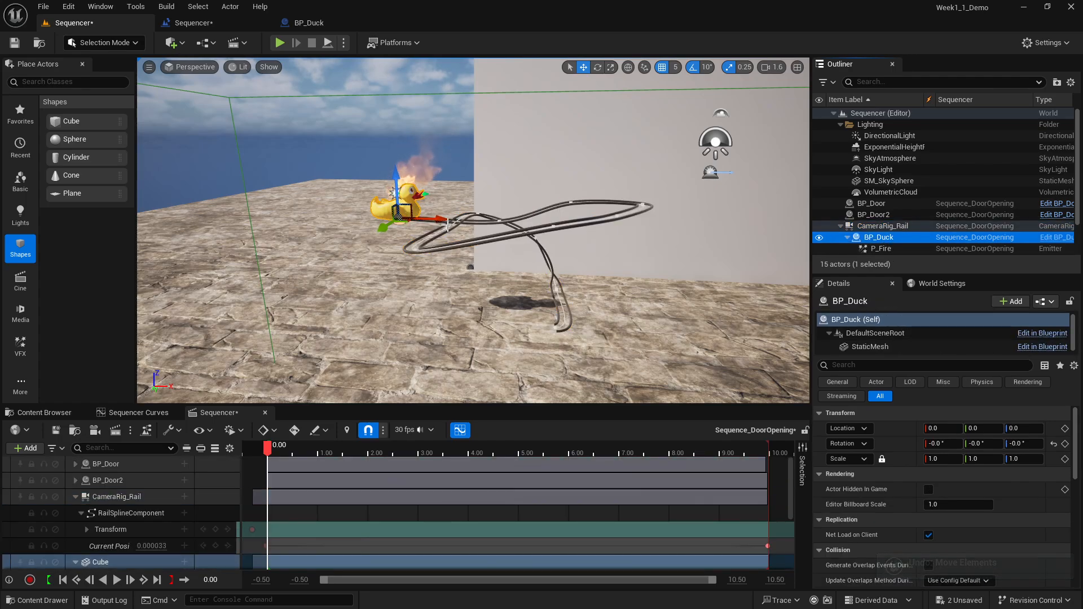
{"action": "left_click_drag", "start_coordinate": [435, 218], "coordinate": [367, 217], "text": "alt"}
{"action": "scroll", "coordinate": [901, 205], "scroll_direction": "down", "scroll_amount": 2}
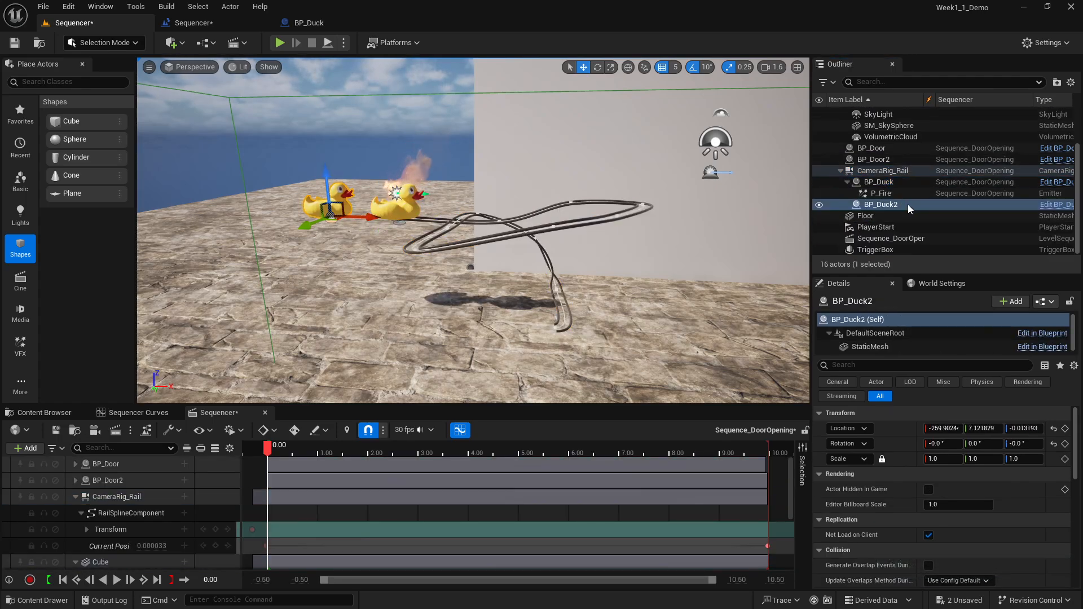
{"action": "left_click", "coordinate": [902, 205]}
{"action": "scroll", "coordinate": [198, 479], "scroll_direction": "down", "scroll_amount": 1}
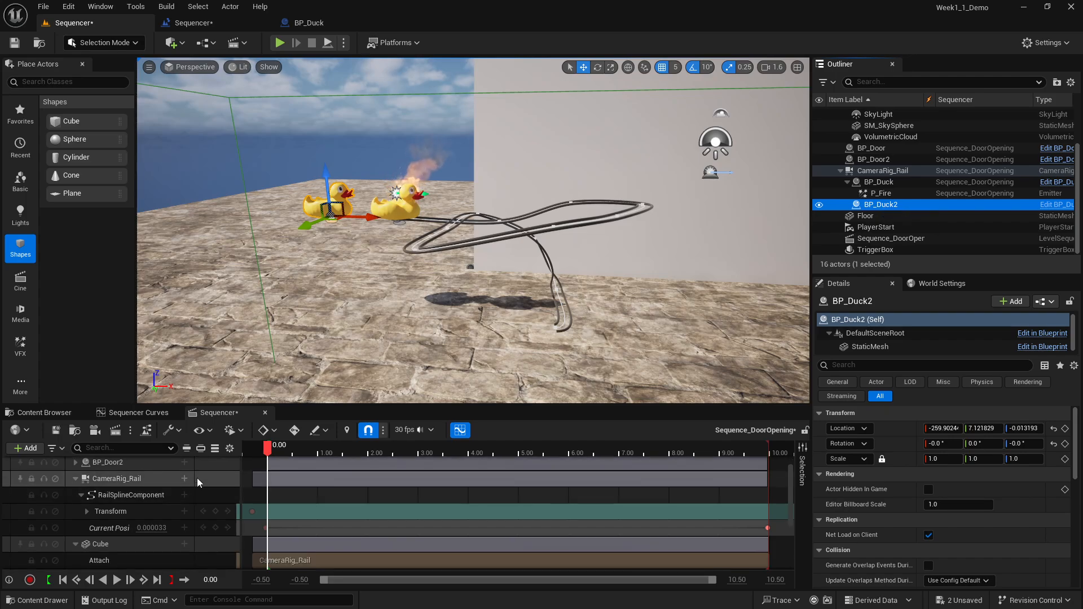
{"action": "scroll", "coordinate": [198, 478], "scroll_direction": "down", "scroll_amount": 3}
{"action": "left_click_drag", "start_coordinate": [882, 205], "coordinate": [68, 516]}
Step: Give the BP_Duck2 track an Attach track that binds it to the BP_Duck actor through a new binding
{"action": "left_click", "coordinate": [183, 496]}
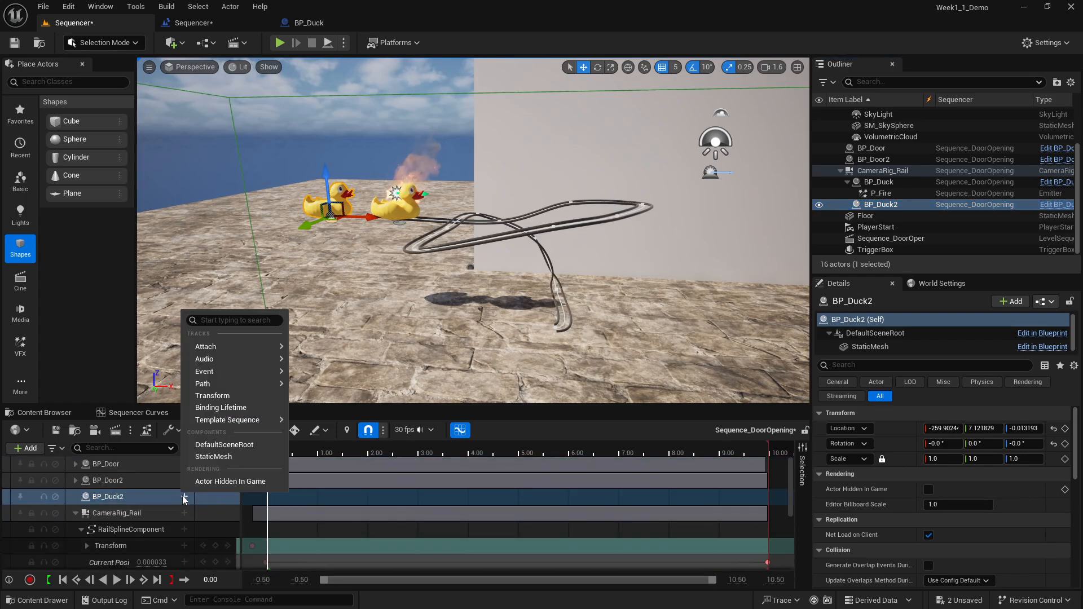
{"action": "mouse_move", "coordinate": [213, 350]}
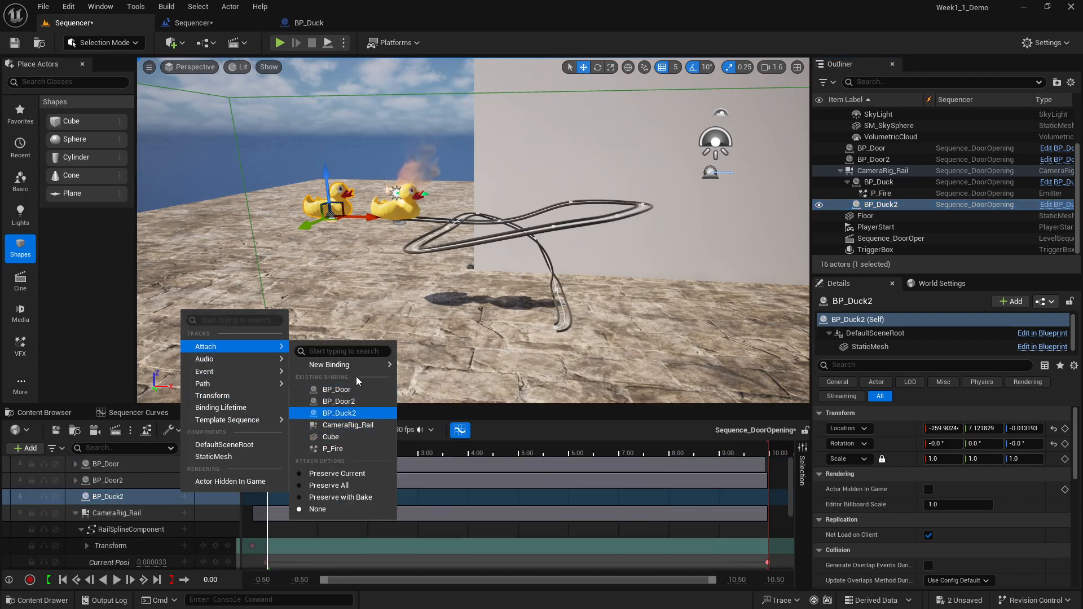
{"action": "mouse_move", "coordinate": [364, 367]}
{"action": "left_click", "coordinate": [462, 432]}
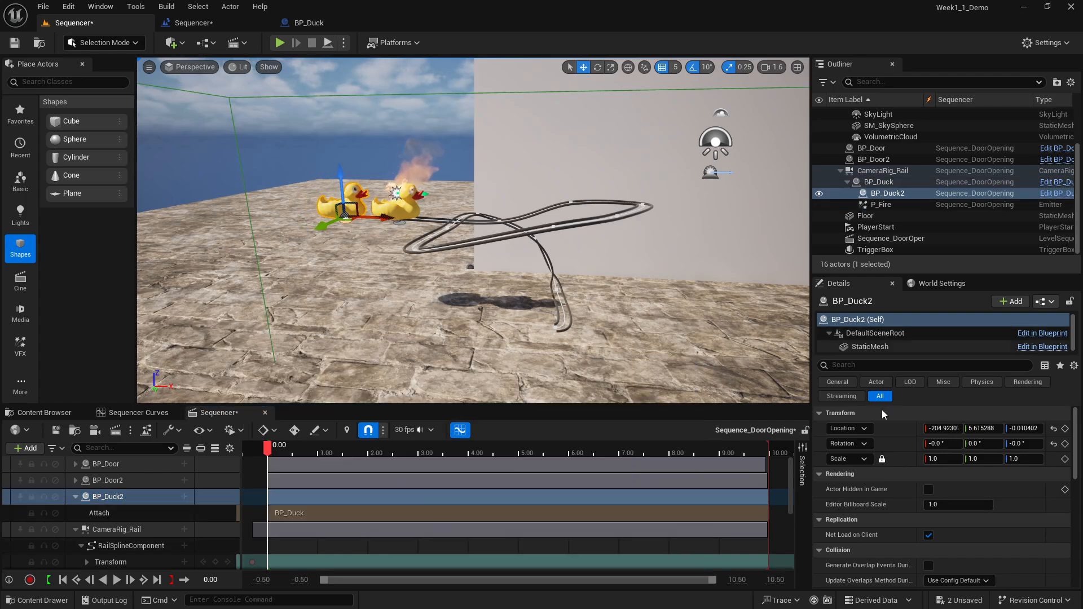
Step: Preview both ducks along CameraRig_Rail by varying Current Position on Rail, and return it to 0.0
{"action": "left_click", "coordinate": [876, 175]}
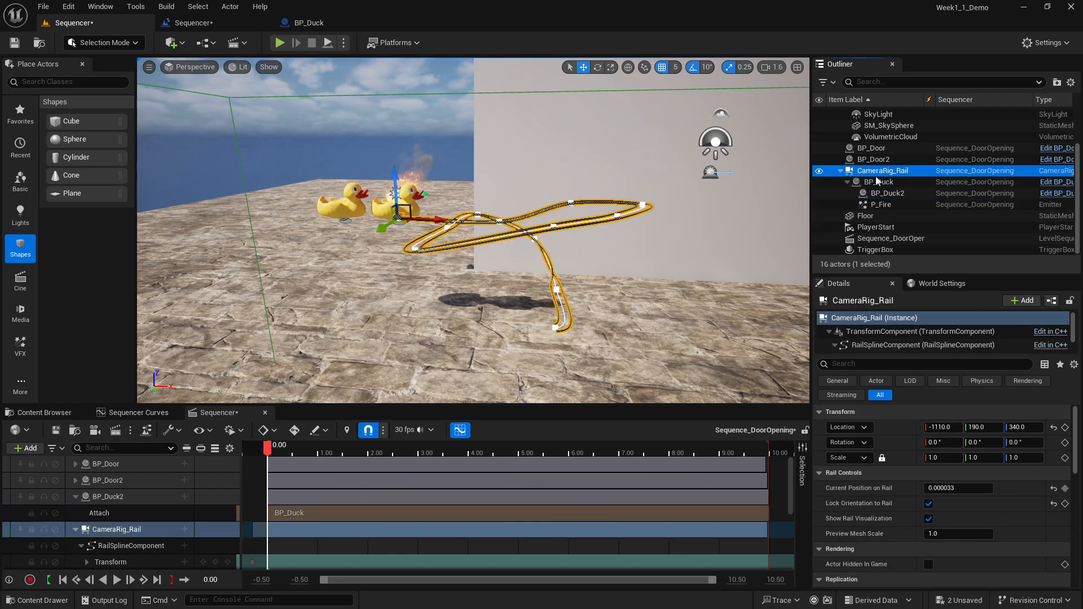
{"action": "left_click_drag", "start_coordinate": [943, 490], "coordinate": [997, 489]}
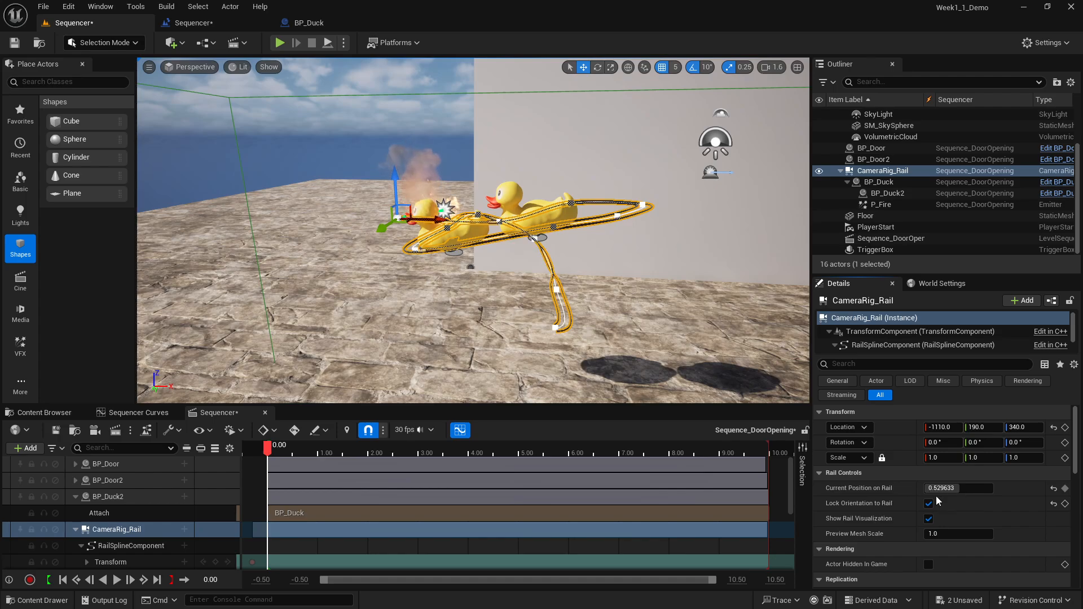
{"action": "left_click_drag", "start_coordinate": [930, 488], "coordinate": [888, 488]}
{"action": "right_click_drag", "start_coordinate": [557, 291], "coordinate": [560, 303]}
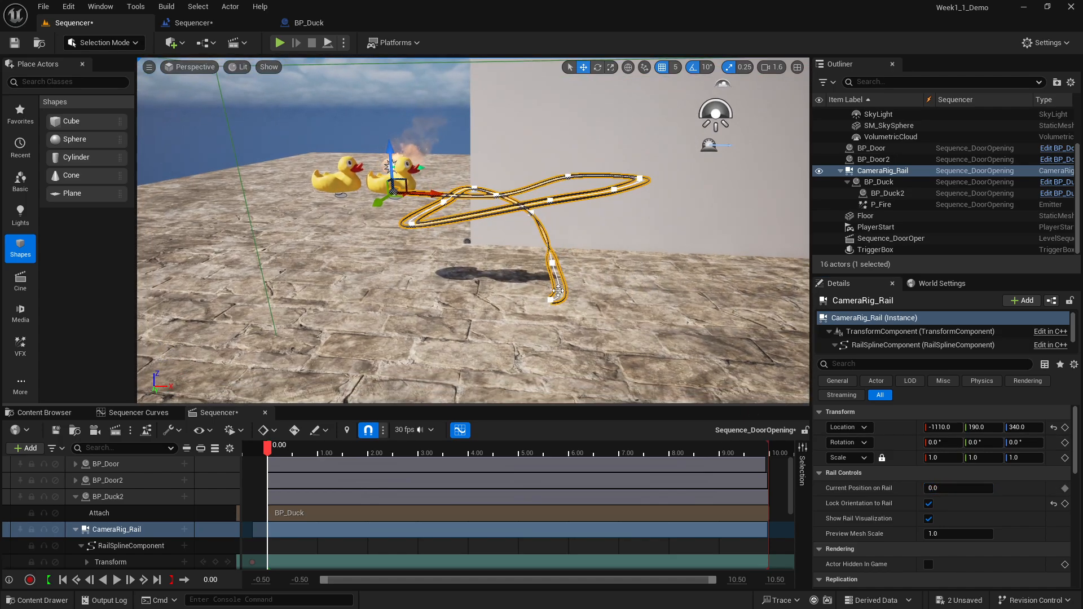